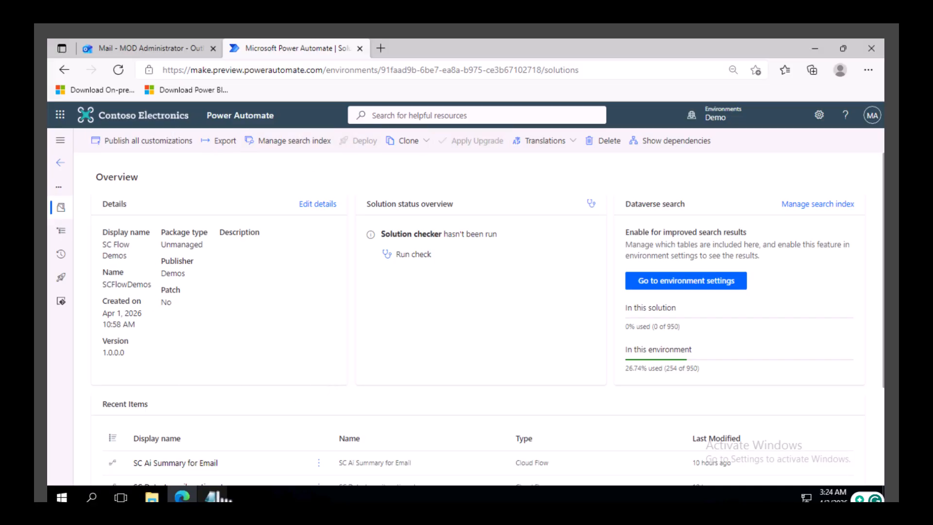
Step: Switch to Notepad and jot down the scenario notes: submit expense report, email should, approve, reject
{"action": "left_click", "coordinate": [212, 496]}
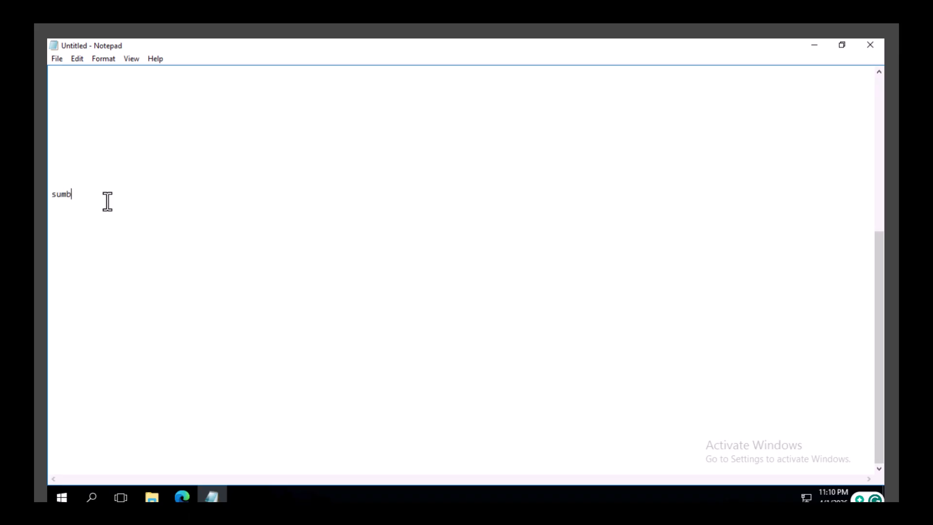
{"action": "type", "text": "ex"}
{"action": "type", "text": "pense report  "}
{"action": "type", "text": "email"}
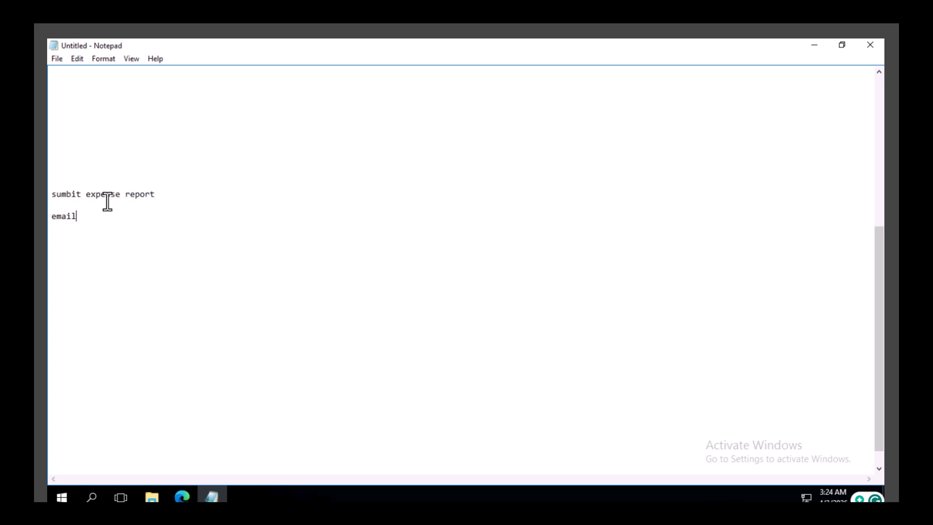
{"action": "type", "text": "sh"}
{"action": "type", "text": "ould"}
{"action": "key", "text": "Return"}
{"action": "type", "text": "prove"}
{"action": "type", "text": ", "}
{"action": "type", "text": "reject"}
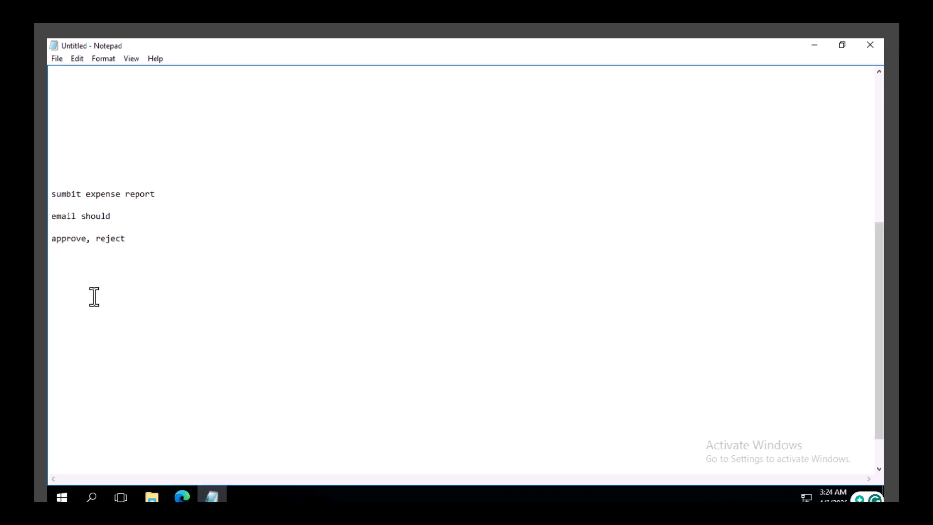
Step: Return to the browser and view the objects list of the SC Flow Demos solution
{"action": "left_click", "coordinate": [182, 497]}
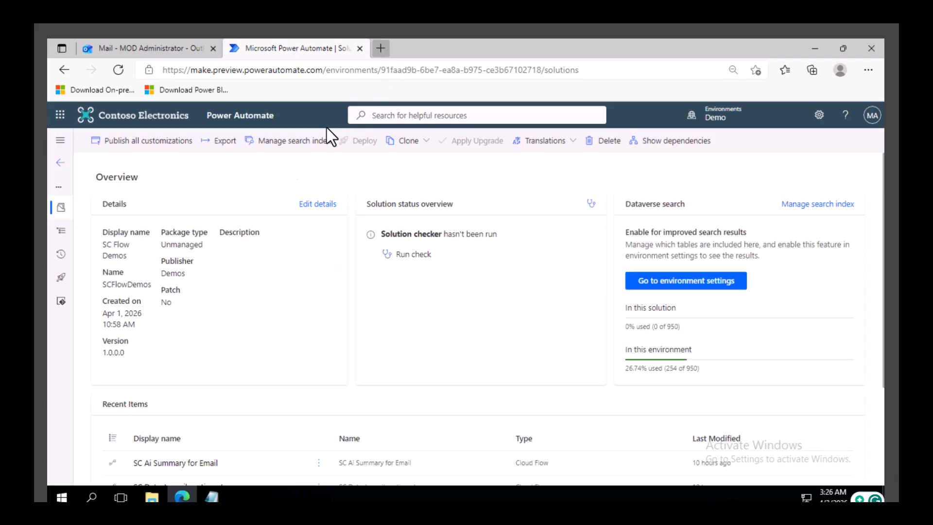
{"action": "left_click", "coordinate": [62, 231]}
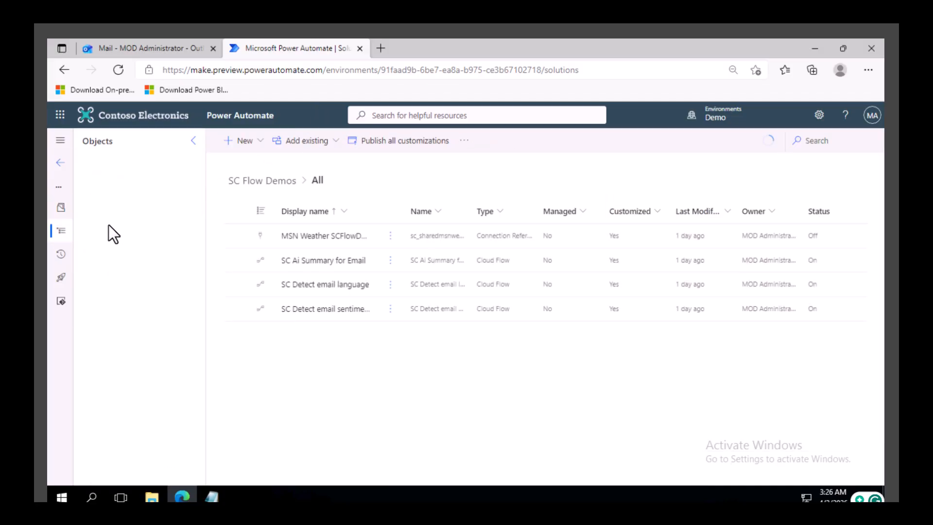
Step: In a new tab, search the web for actionable designer and open the Actionable Messages Designer site
{"action": "left_click", "coordinate": [381, 44]}
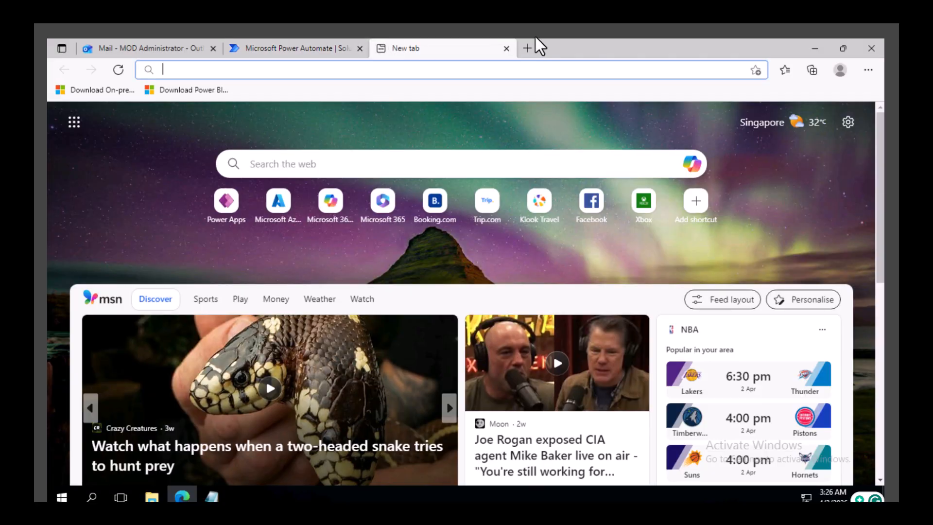
{"action": "type", "text": "ac"}
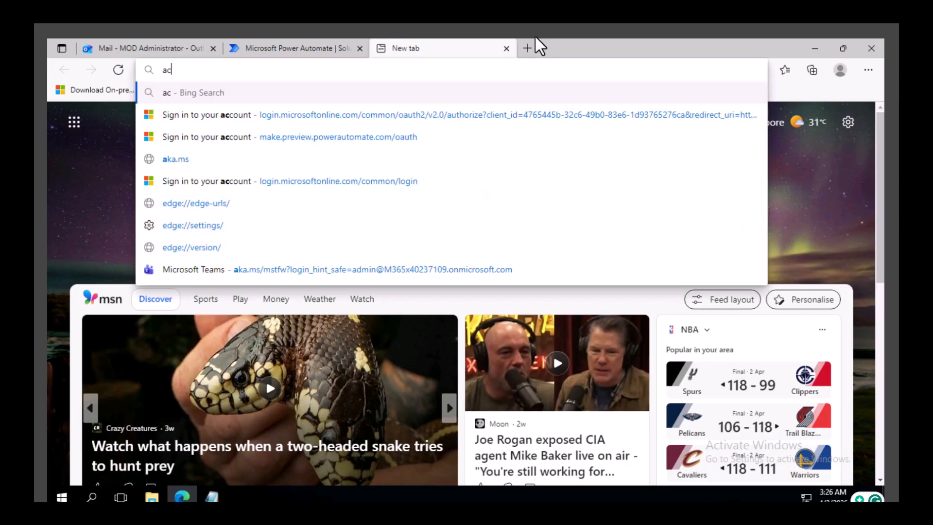
{"action": "type", "text": "tionable des"}
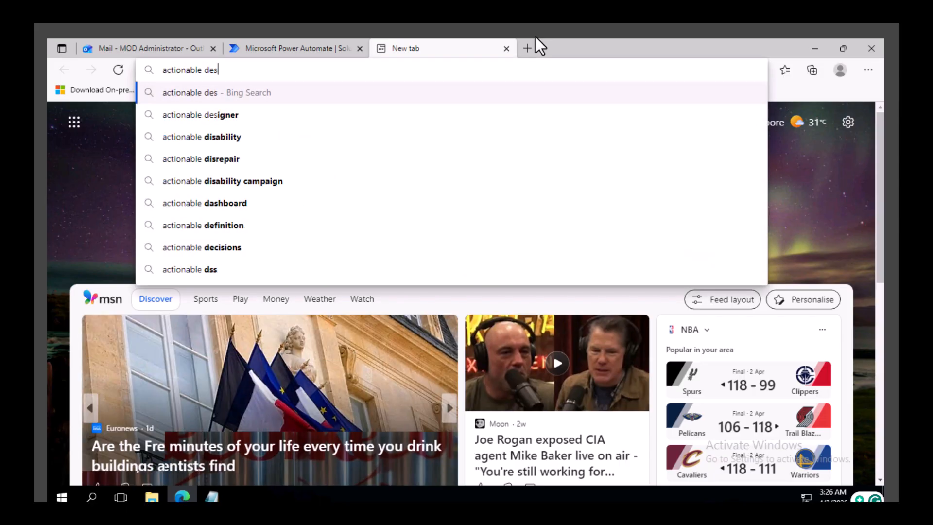
{"action": "type", "text": "igner"}
{"action": "key", "text": "Return"}
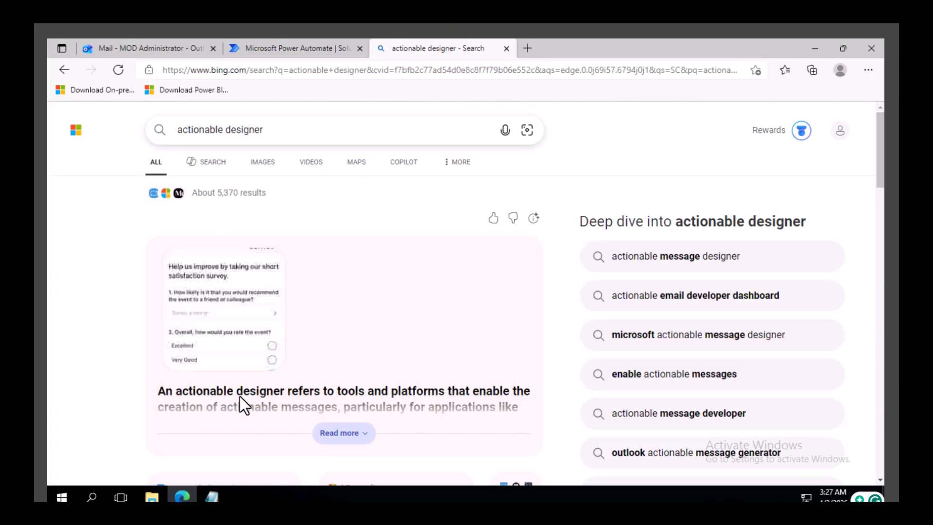
{"action": "scroll", "coordinate": [240, 396], "scroll_direction": "down", "scroll_amount": 8}
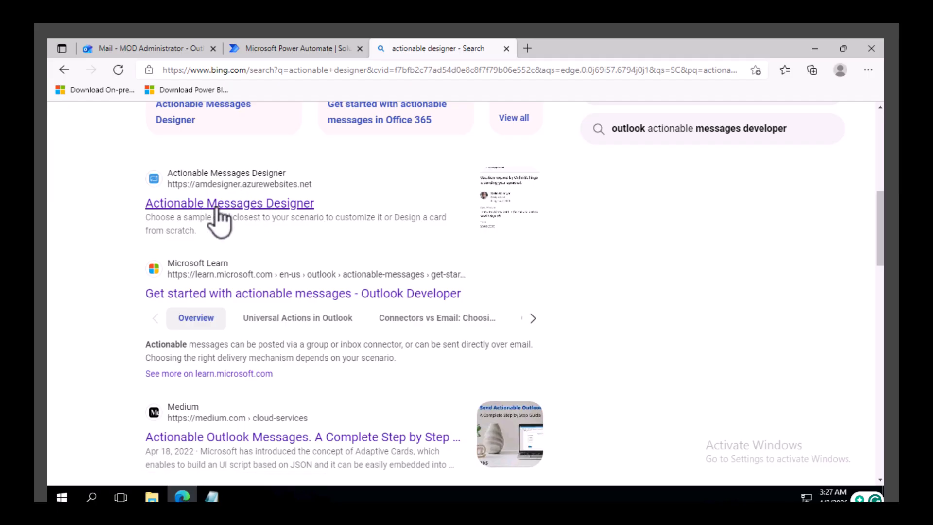
{"action": "left_click", "coordinate": [219, 207]}
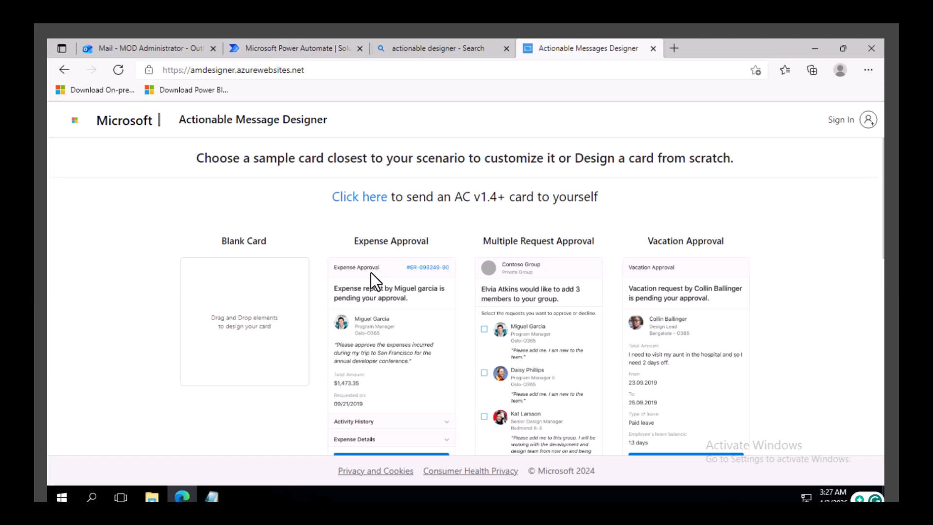
Step: Open the Expense Approval sample card and dismiss the designer's guided tour
{"action": "scroll", "coordinate": [379, 355], "scroll_direction": "down", "scroll_amount": 2}
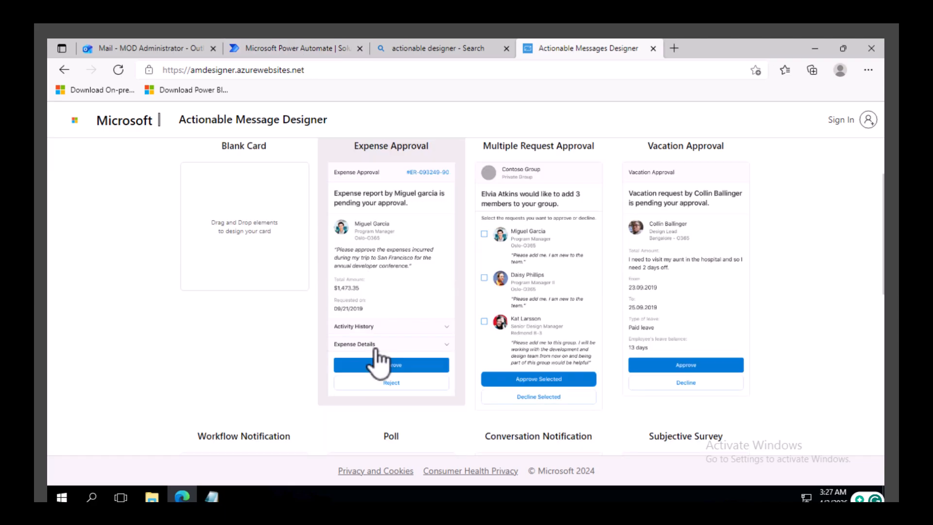
{"action": "scroll", "coordinate": [376, 360], "scroll_direction": "up", "scroll_amount": 2}
{"action": "left_click", "coordinate": [381, 317]}
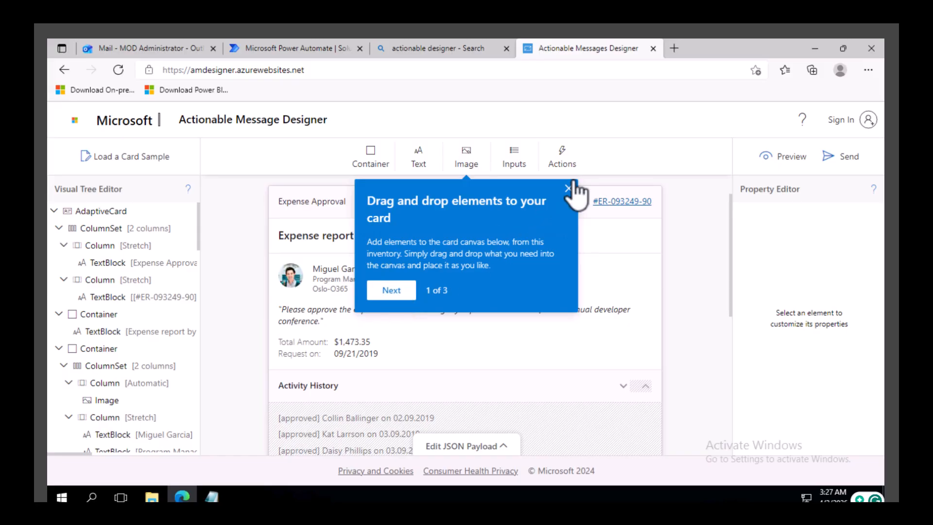
{"action": "left_click", "coordinate": [394, 290]}
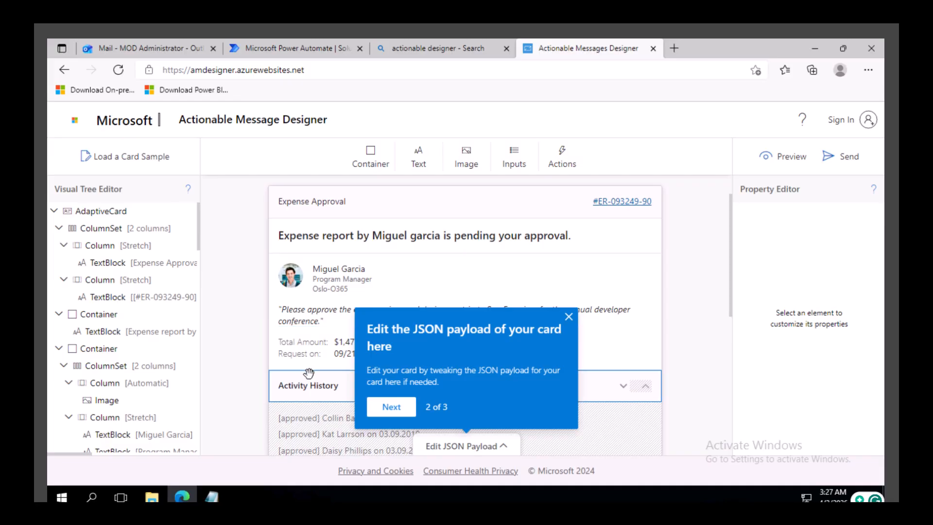
{"action": "scroll", "coordinate": [309, 373], "scroll_direction": "down", "scroll_amount": 2}
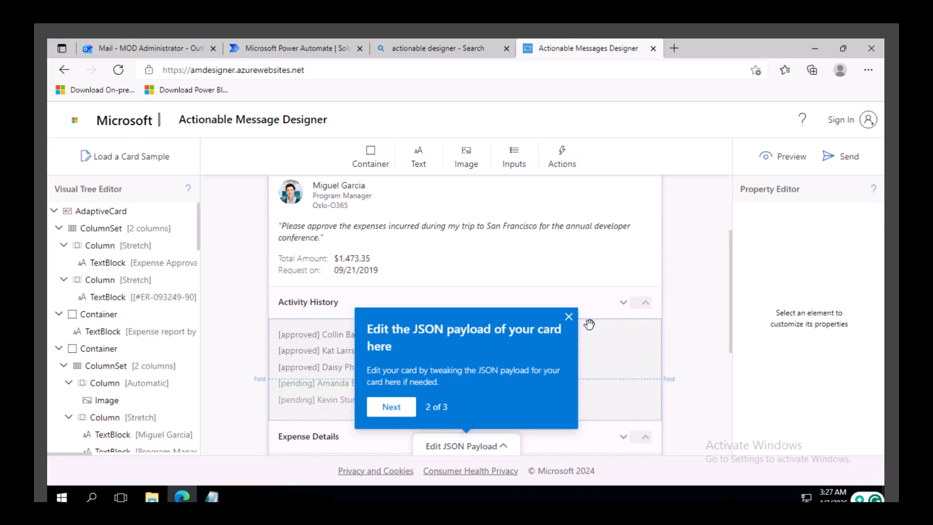
{"action": "left_click", "coordinate": [569, 317]}
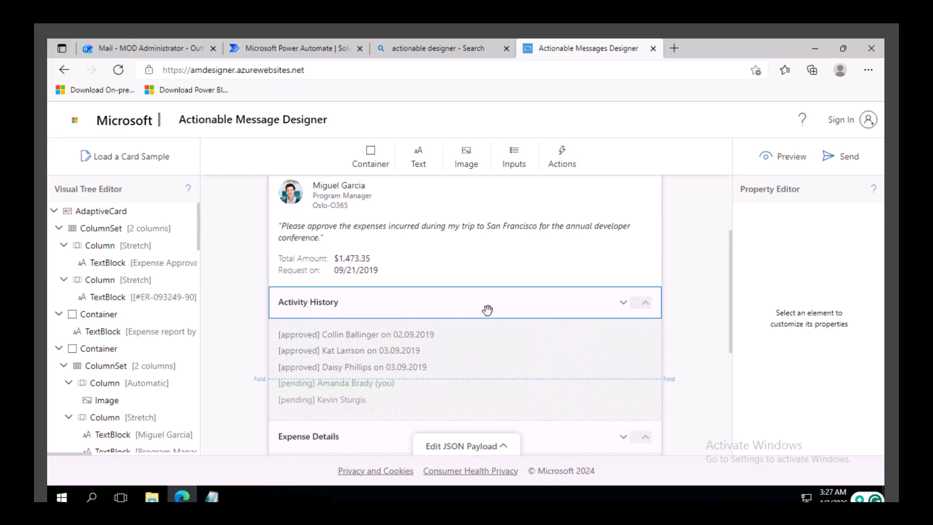
Step: Delete the Activity History section and its entries from the card
{"action": "left_click", "coordinate": [469, 303]}
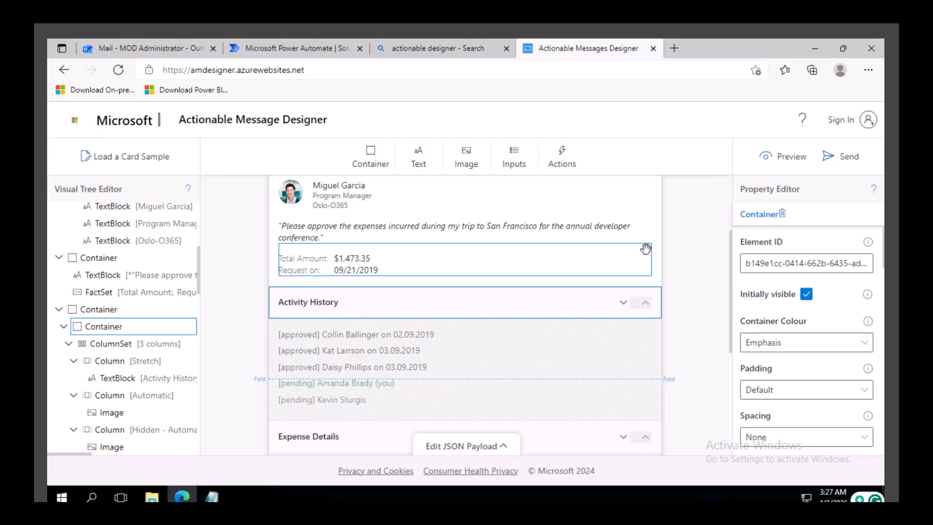
{"action": "right_click", "coordinate": [405, 307]}
{"action": "left_click", "coordinate": [440, 384]}
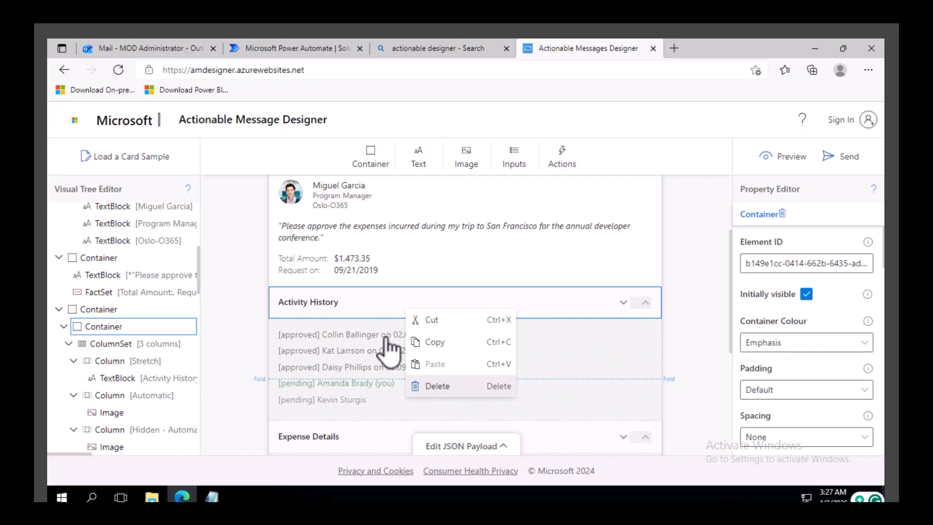
{"action": "right_click", "coordinate": [296, 294]}
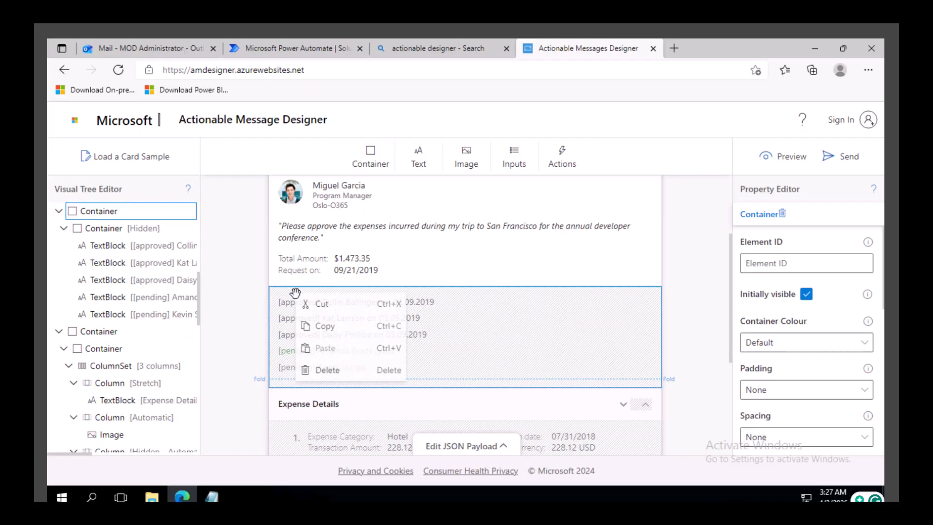
{"action": "left_click", "coordinate": [329, 372]}
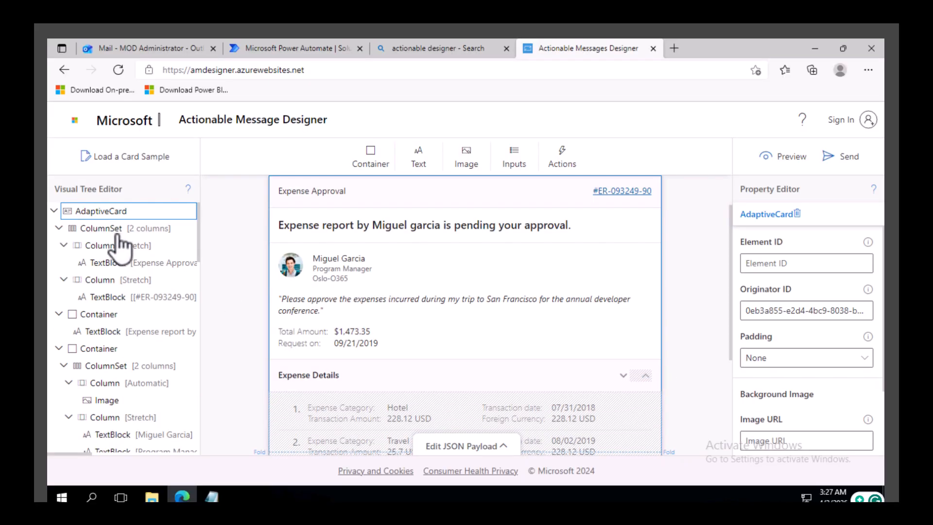
Step: Delete the Expense Details header and its hidden list of expense items from the card
{"action": "right_click", "coordinate": [362, 378]}
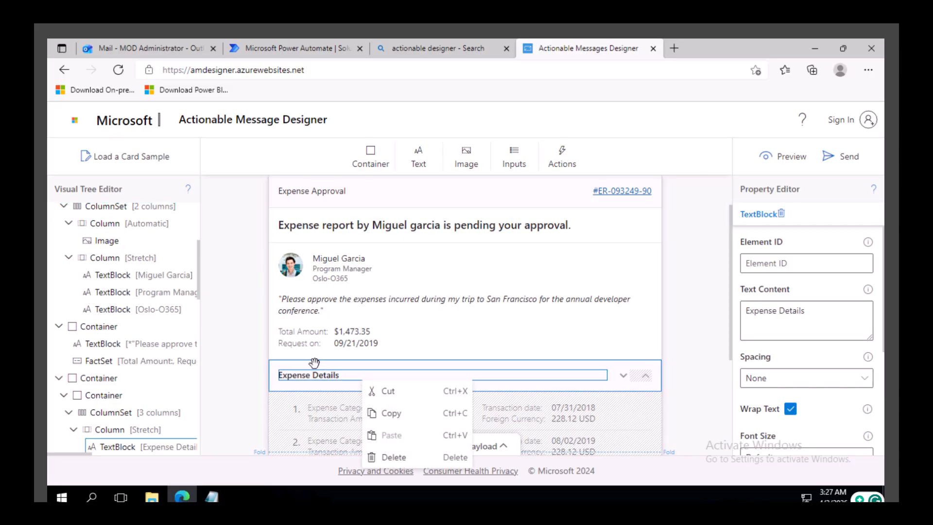
{"action": "left_click", "coordinate": [278, 368]}
{"action": "right_click", "coordinate": [277, 369]}
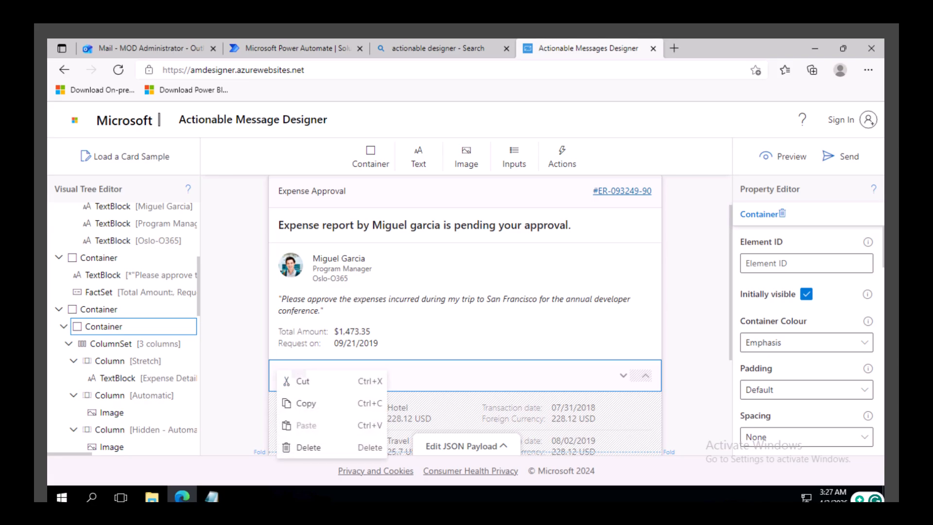
{"action": "left_click", "coordinate": [325, 447]}
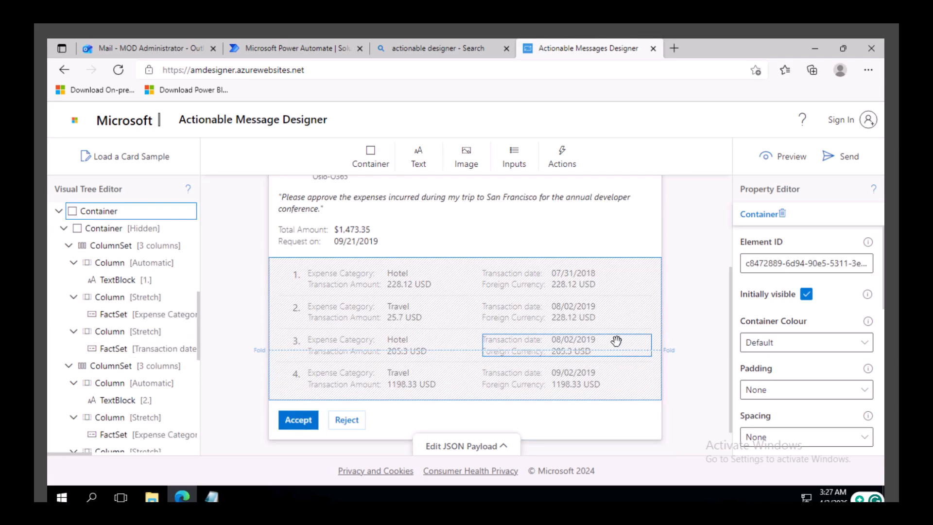
{"action": "left_click", "coordinate": [652, 396]}
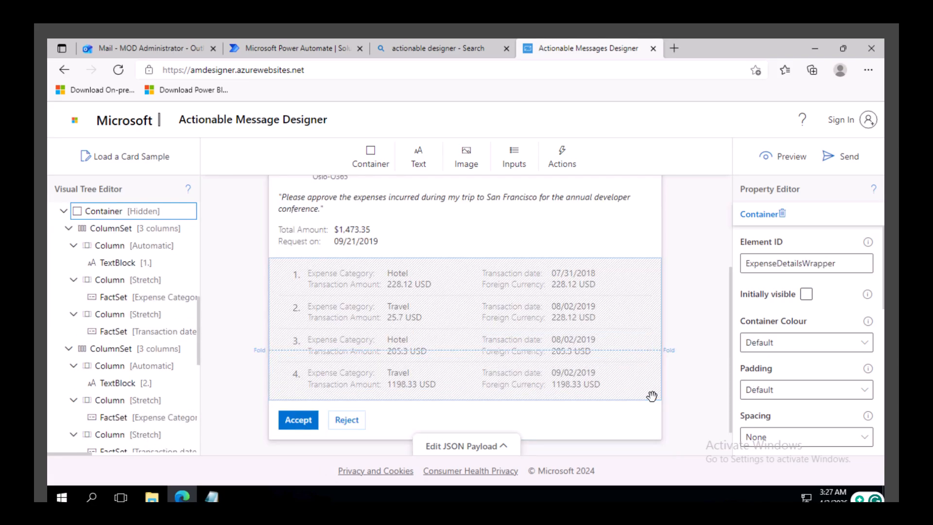
{"action": "right_click", "coordinate": [651, 395]}
{"action": "left_click", "coordinate": [573, 386]}
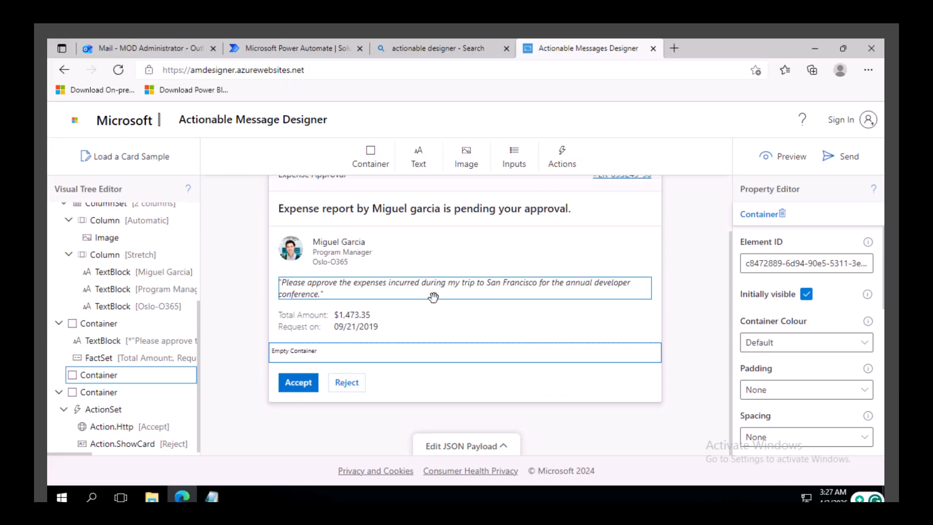
Step: Replace the requester's name in the card heading with a new name
{"action": "scroll", "coordinate": [433, 291], "scroll_direction": "up", "scroll_amount": 2}
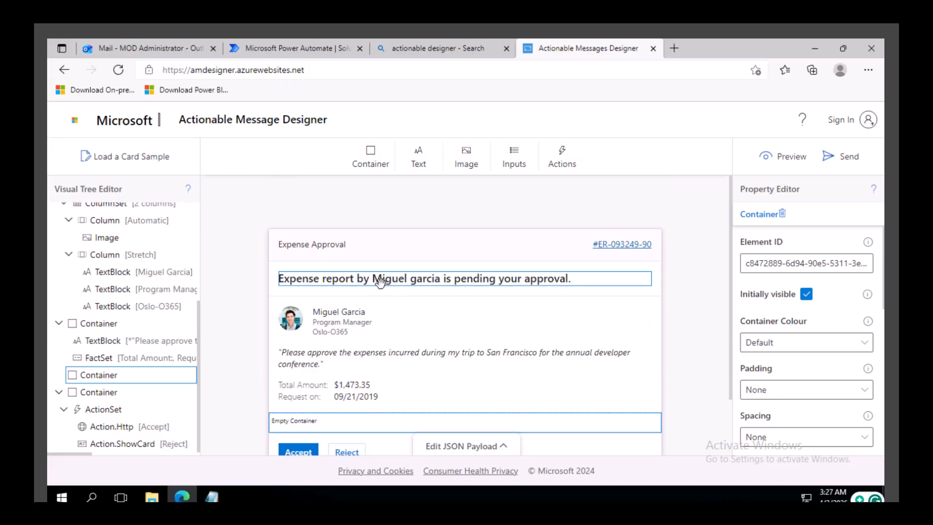
{"action": "double_click", "coordinate": [385, 282]}
{"action": "left_click", "coordinate": [423, 284]}
{"action": "left_click_drag", "start_coordinate": [440, 282], "coordinate": [373, 280]}
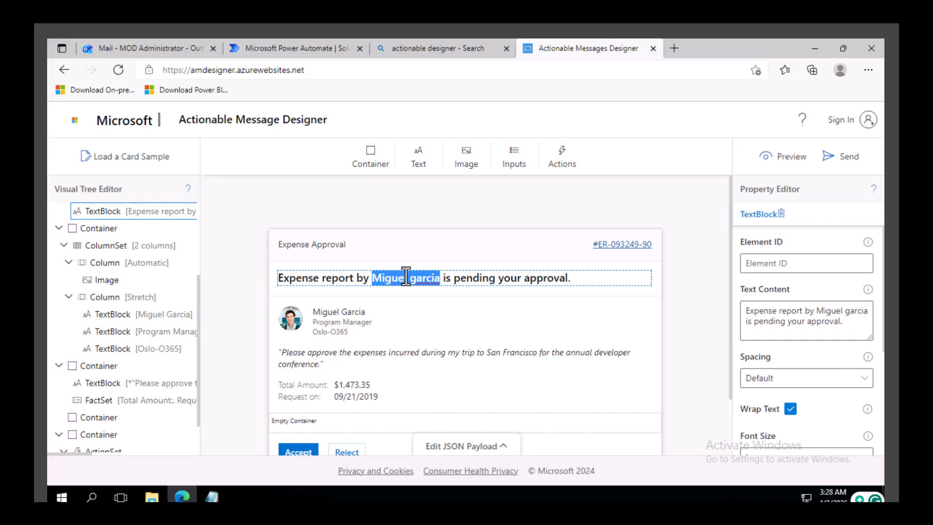
{"action": "key", "text": "BackSpace"}
{"action": "type", "text": "Sagar"}
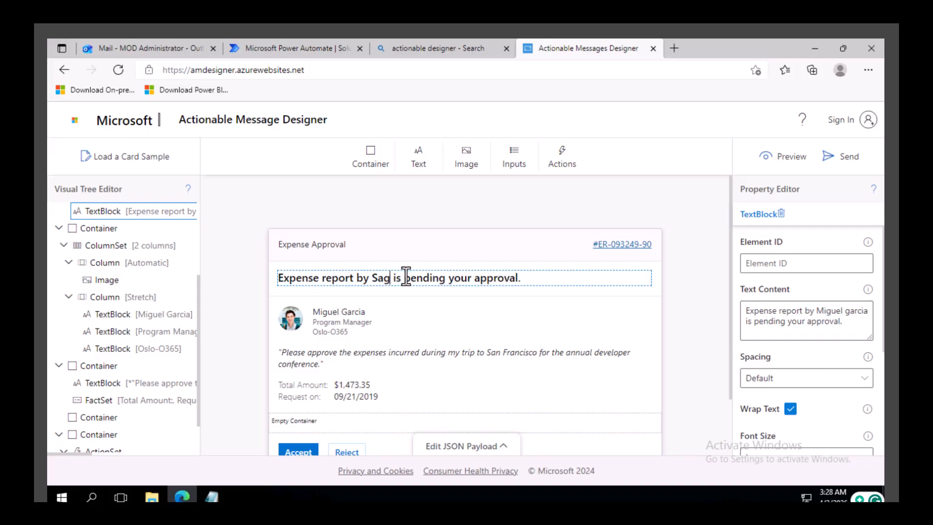
Step: Replace the requester name text beside the photo with the same new name
{"action": "left_click", "coordinate": [356, 312]}
{"action": "triple_click", "coordinate": [368, 312]}
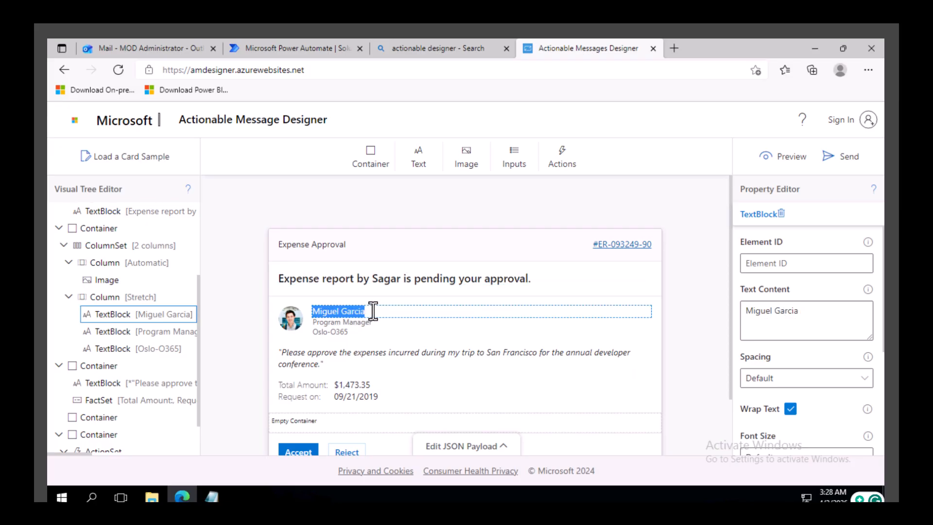
{"action": "type", "text": "Sagar"}
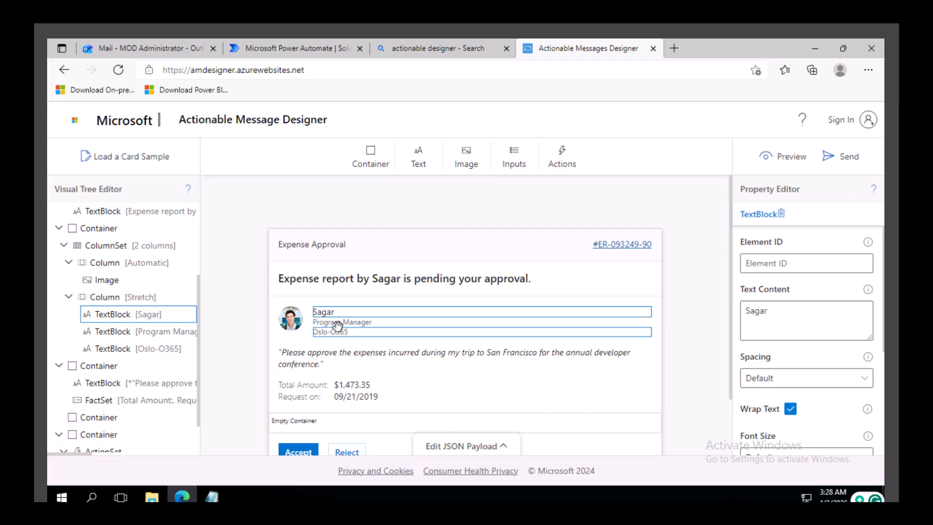
Step: Examine the quote text block and the fact set's title and value properties
{"action": "left_click", "coordinate": [310, 358]}
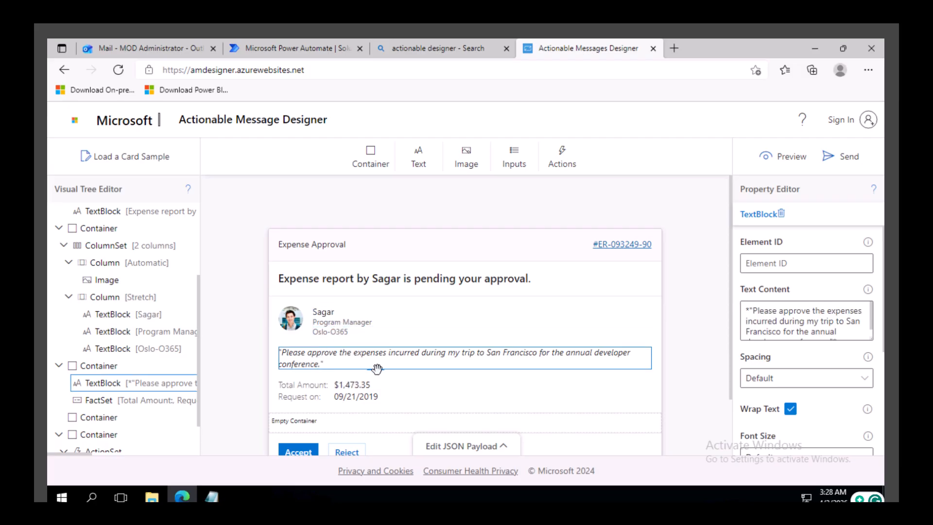
{"action": "left_click", "coordinate": [338, 389]}
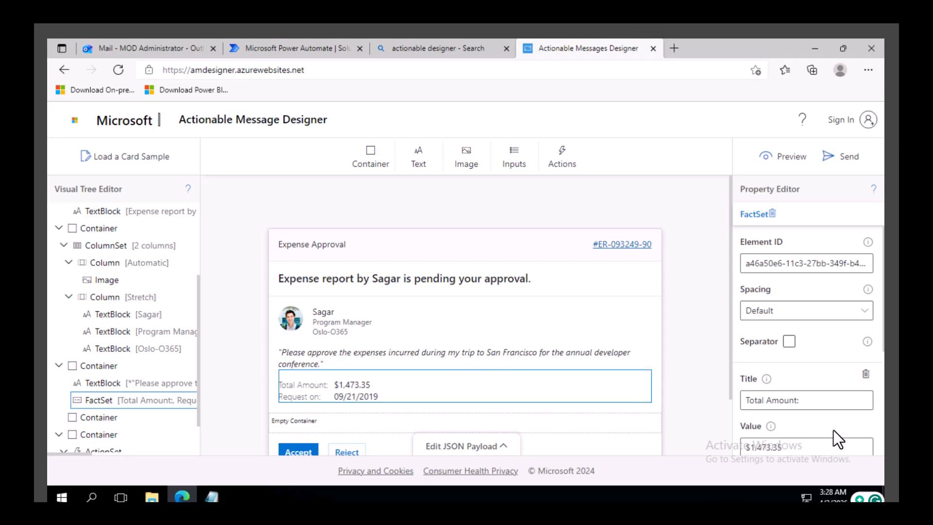
{"action": "scroll", "coordinate": [833, 430], "scroll_direction": "down", "scroll_amount": 1}
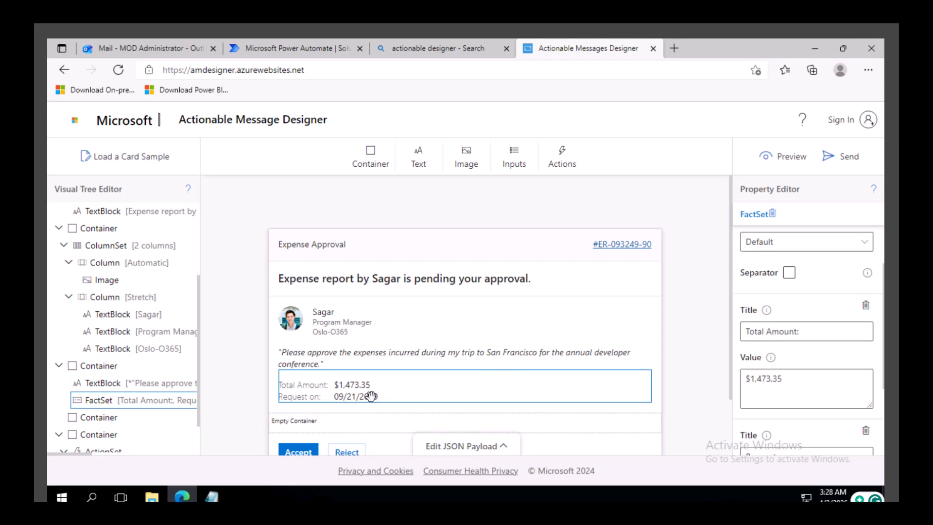
{"action": "scroll", "coordinate": [371, 397], "scroll_direction": "down", "scroll_amount": 1}
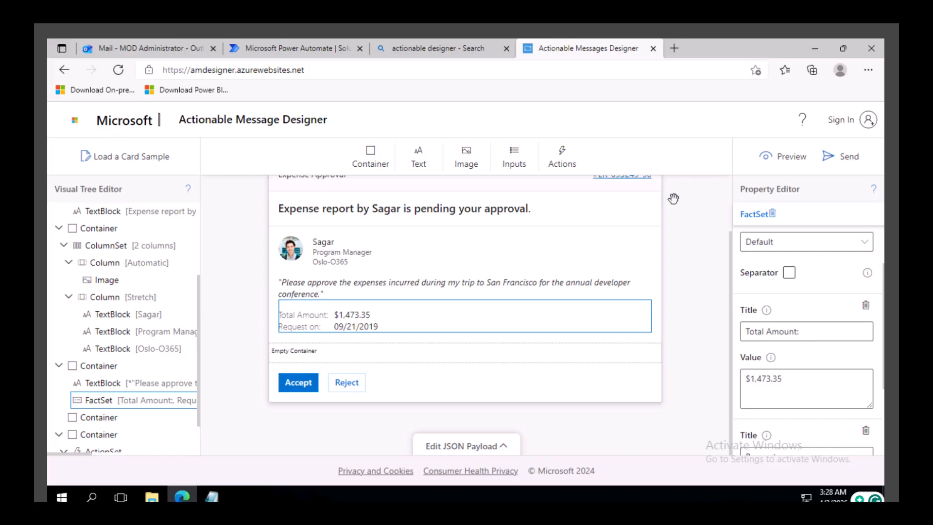
Step: Preview the card in the mobile and desktop mail layouts
{"action": "left_click", "coordinate": [783, 155]}
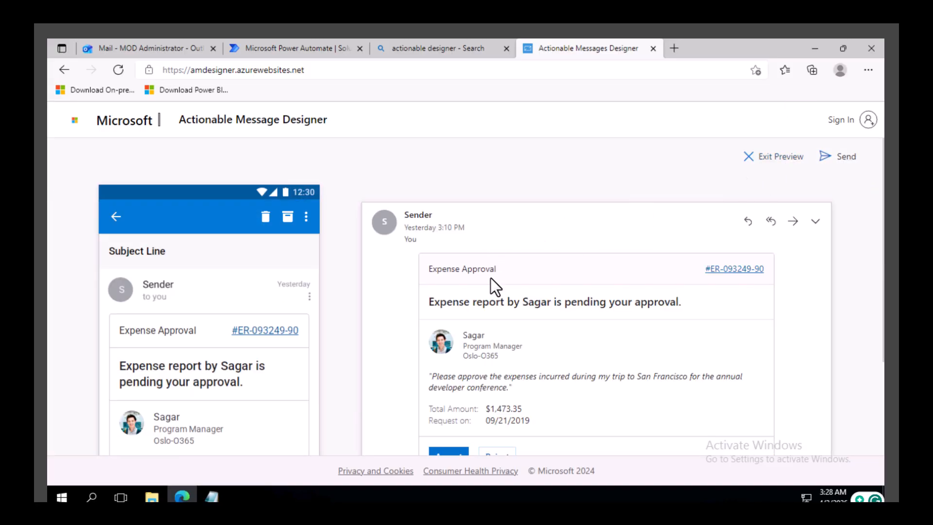
Step: Test the Accept button in the desktop preview and dismiss the action details
{"action": "scroll", "coordinate": [488, 306], "scroll_direction": "down", "scroll_amount": 2}
{"action": "scroll", "coordinate": [482, 314], "scroll_direction": "up", "scroll_amount": 2}
{"action": "scroll", "coordinate": [490, 287], "scroll_direction": "down", "scroll_amount": 2}
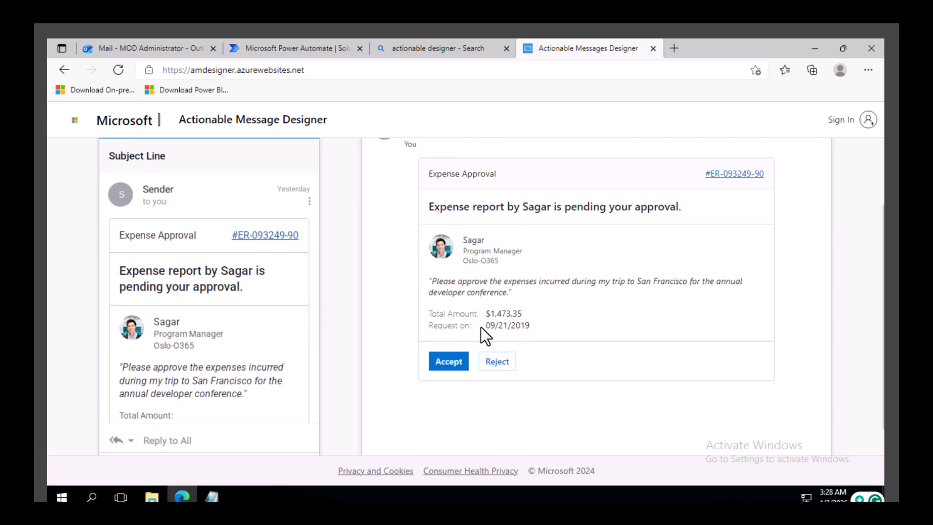
{"action": "left_click", "coordinate": [292, 44]}
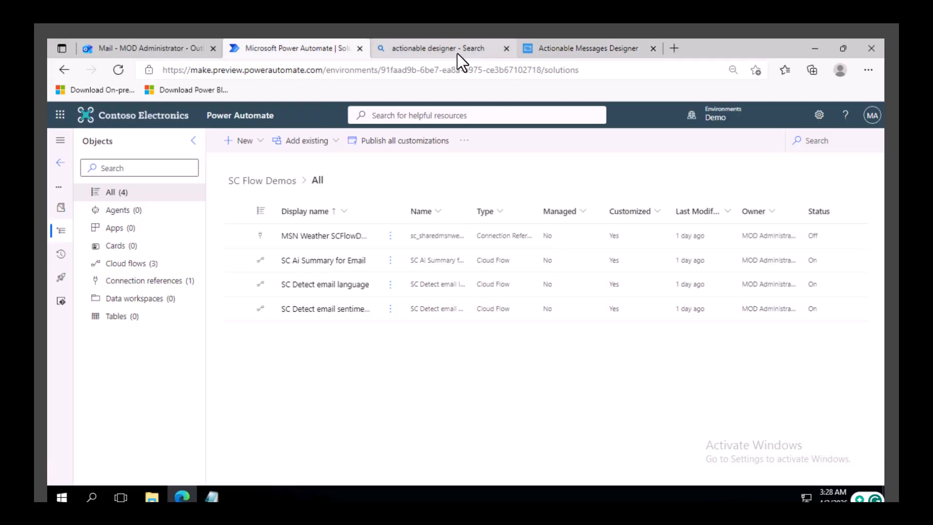
{"action": "left_click", "coordinate": [565, 48]}
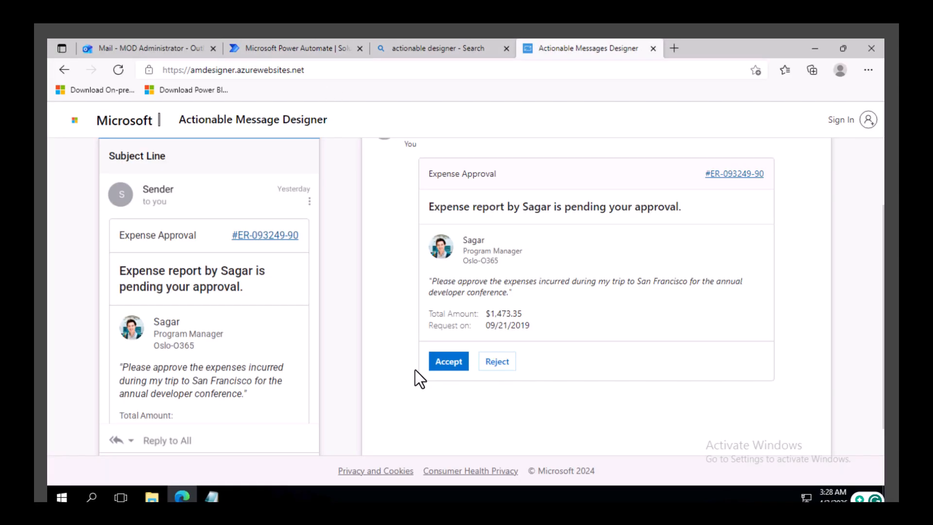
{"action": "left_click", "coordinate": [456, 360]}
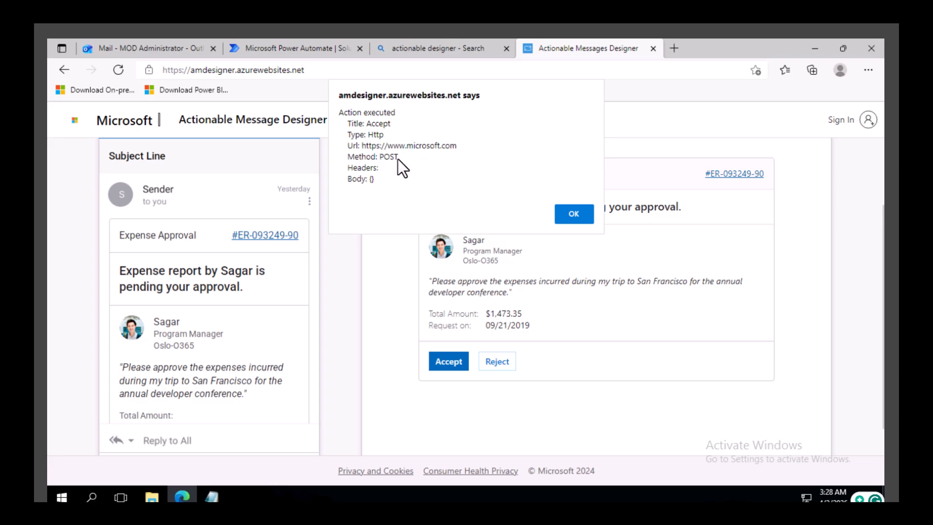
{"action": "left_click", "coordinate": [575, 214]}
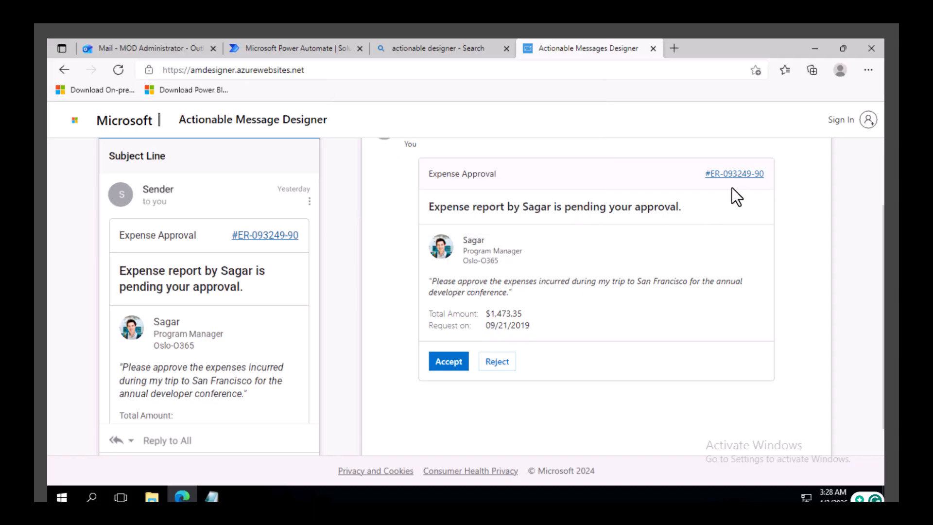
Step: Exit the preview and select the Accept button to inspect its action properties and Url
{"action": "scroll", "coordinate": [729, 160], "scroll_direction": "up", "scroll_amount": 2}
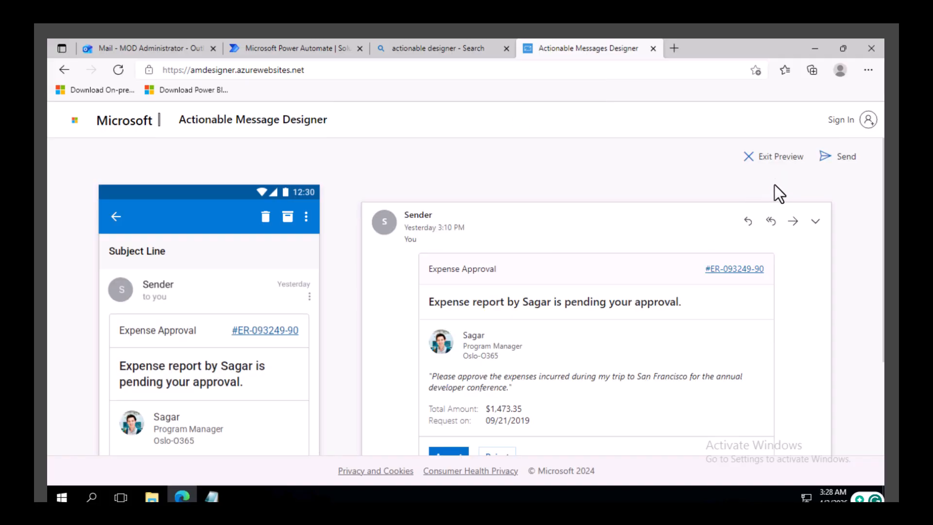
{"action": "left_click", "coordinate": [770, 156]}
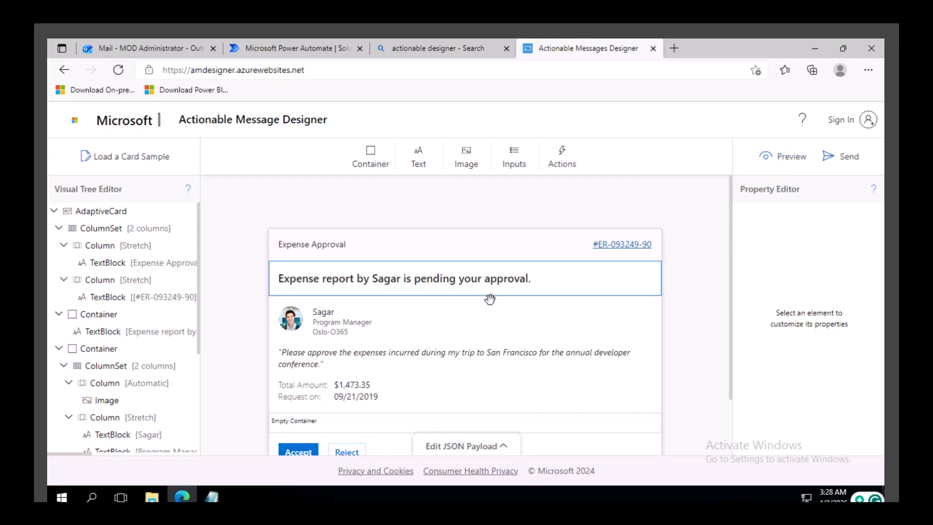
{"action": "scroll", "coordinate": [415, 335], "scroll_direction": "down", "scroll_amount": 2}
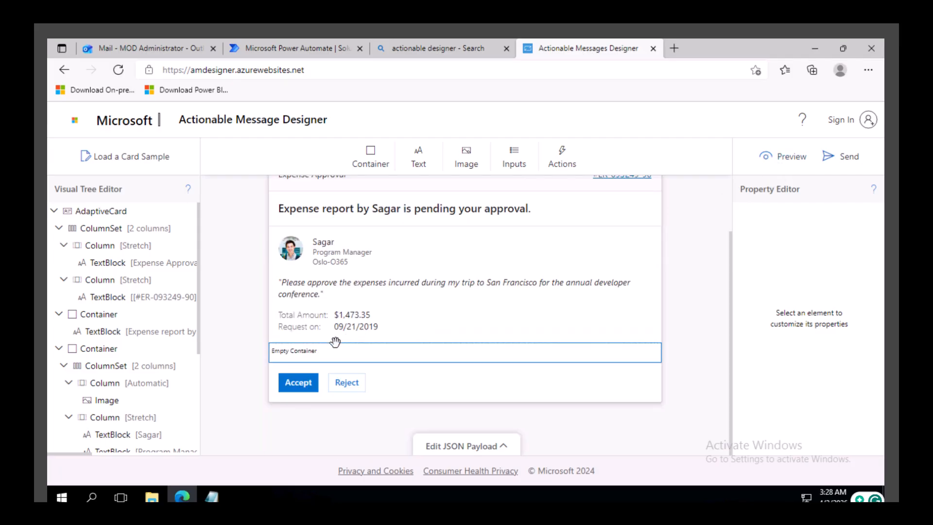
{"action": "left_click", "coordinate": [291, 385]}
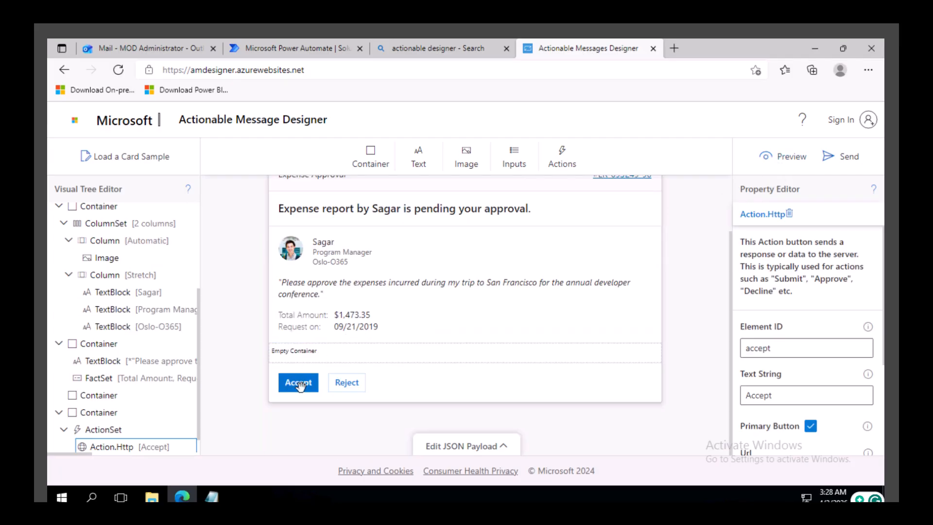
{"action": "scroll", "coordinate": [824, 345], "scroll_direction": "down", "scroll_amount": 1}
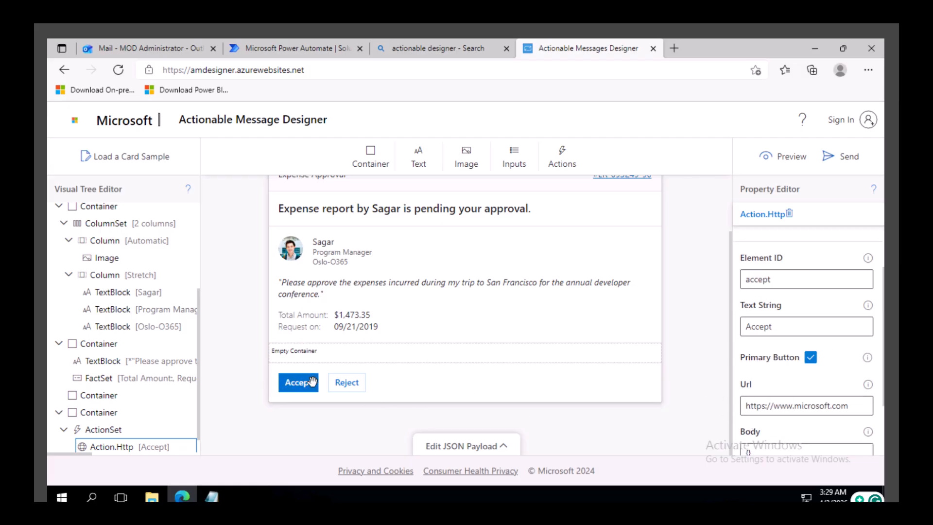
{"action": "left_click_drag", "start_coordinate": [860, 410], "coordinate": [739, 409]}
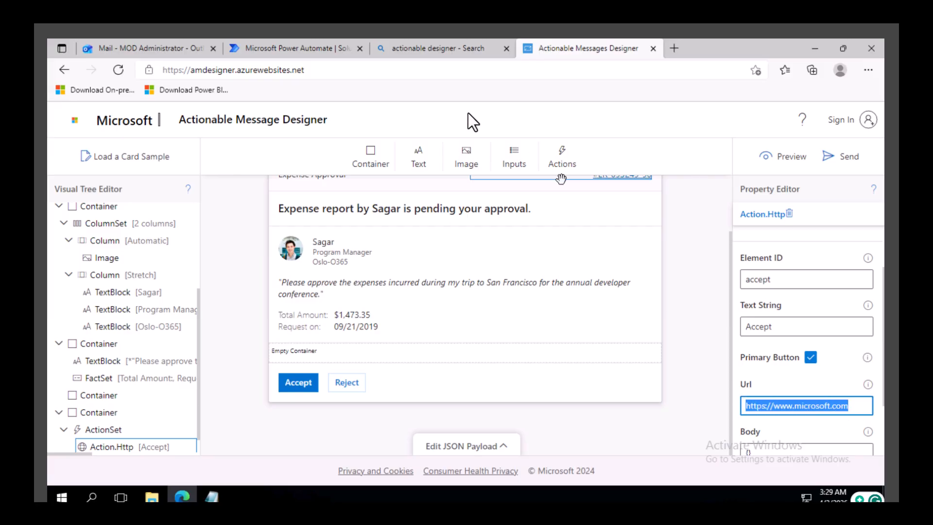
Step: Start a new instant cloud flow in the solution, skipping the trigger selection
{"action": "left_click", "coordinate": [303, 50]}
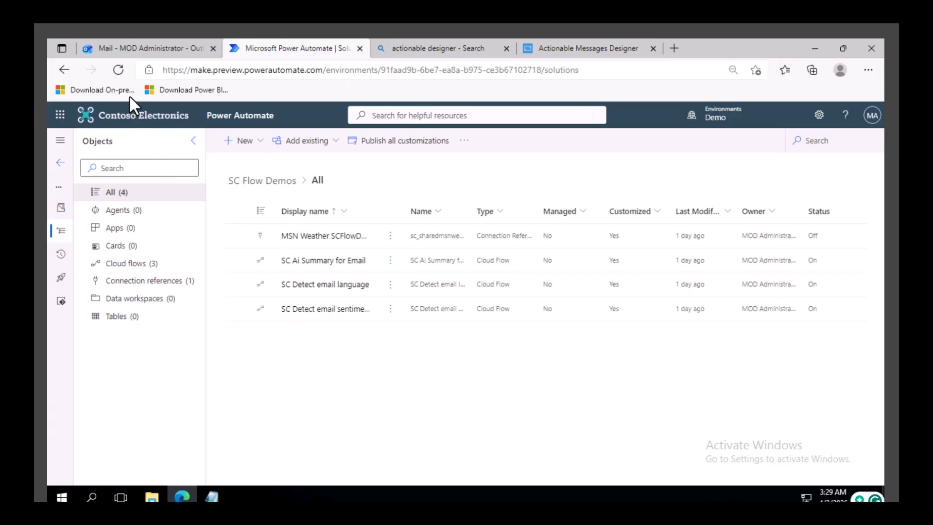
{"action": "left_click", "coordinate": [259, 147]}
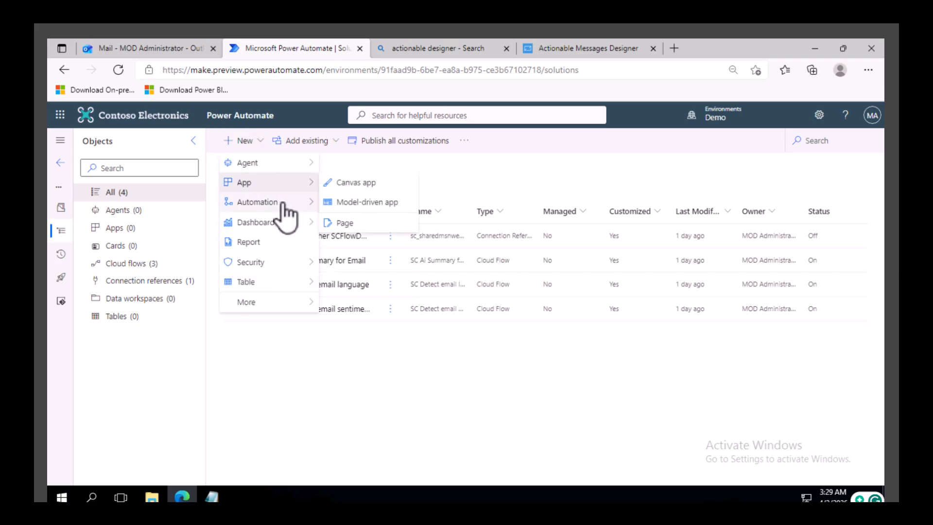
{"action": "mouse_move", "coordinate": [285, 204]}
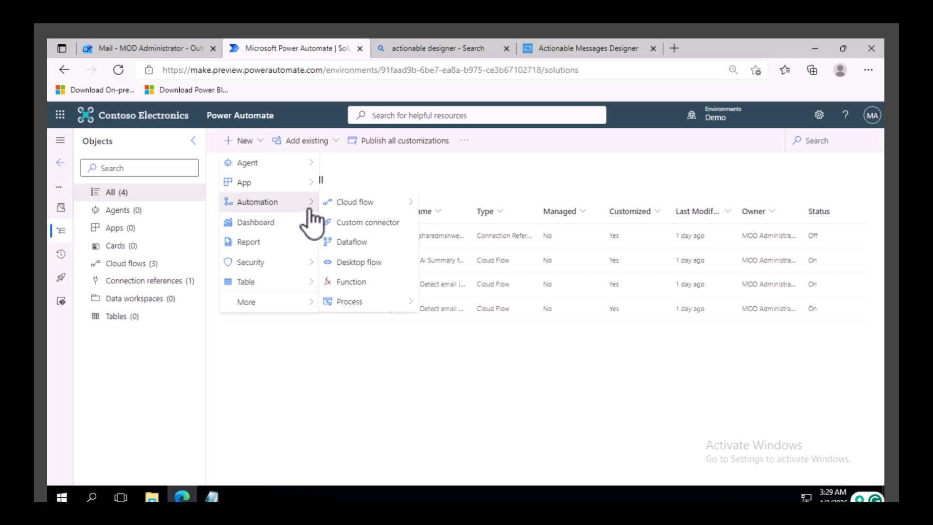
{"action": "mouse_move", "coordinate": [374, 201]}
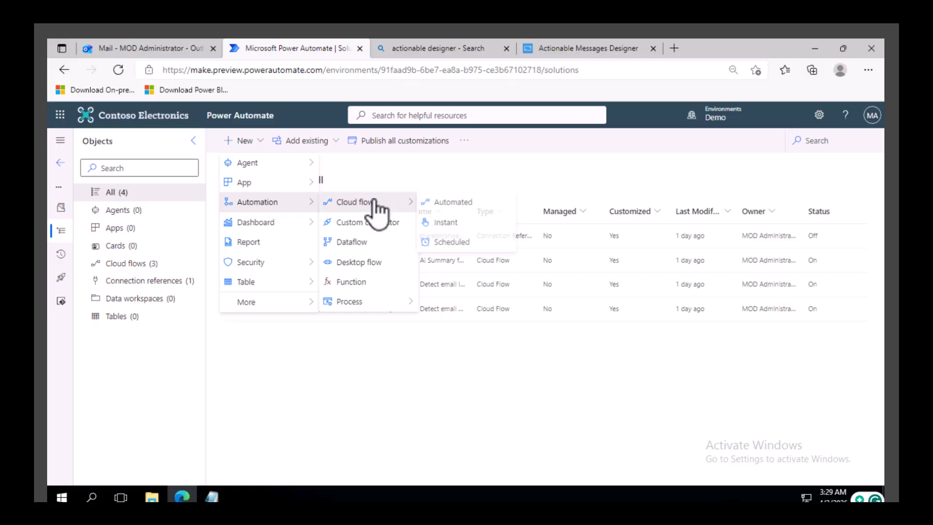
{"action": "left_click", "coordinate": [448, 223]}
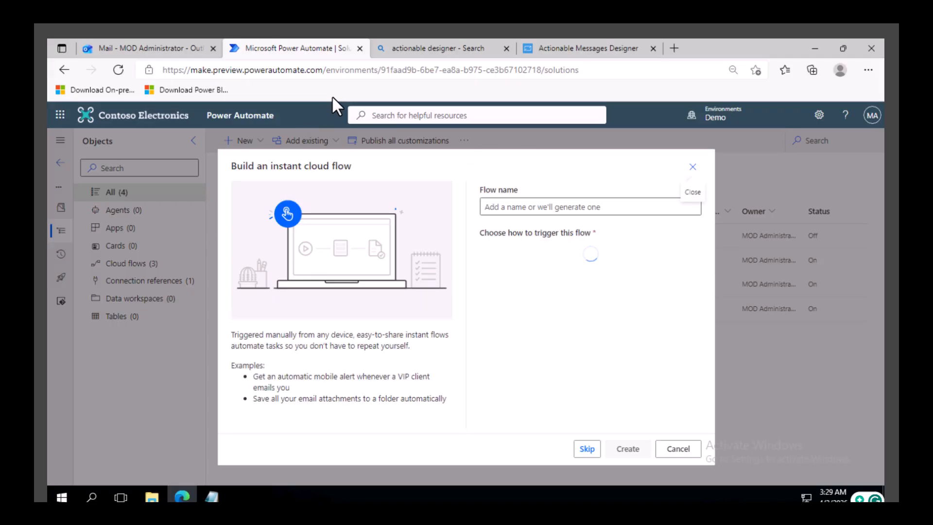
{"action": "left_click", "coordinate": [588, 449]}
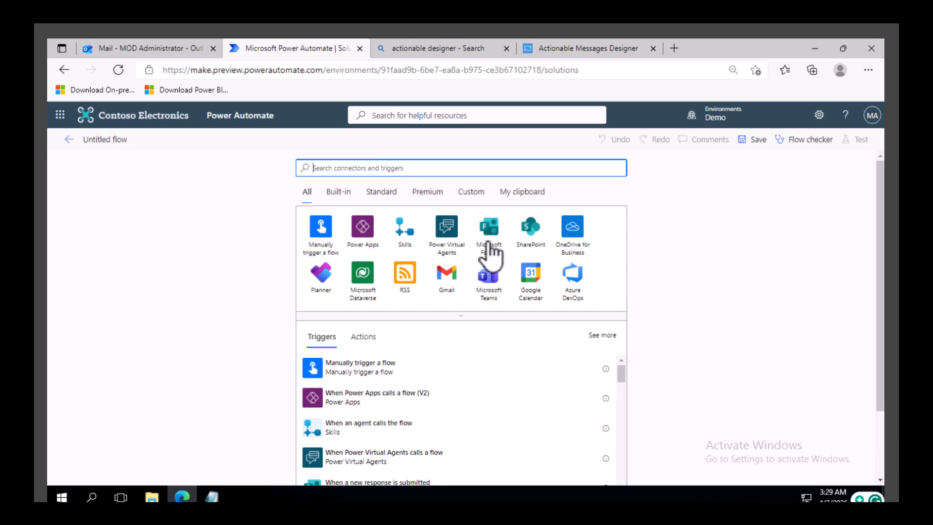
Step: Add the When a HTTP request is received trigger from the Request connector
{"action": "type", "text": "req"}
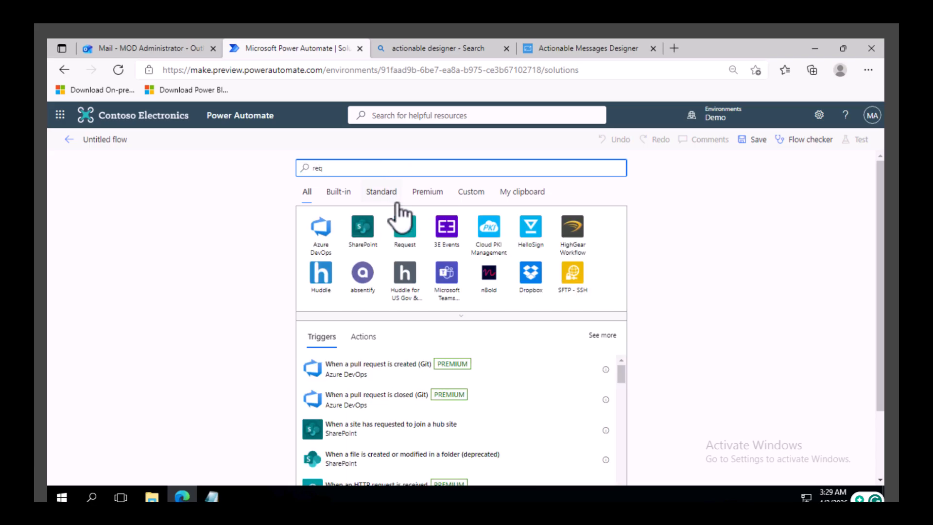
{"action": "left_click", "coordinate": [410, 236]}
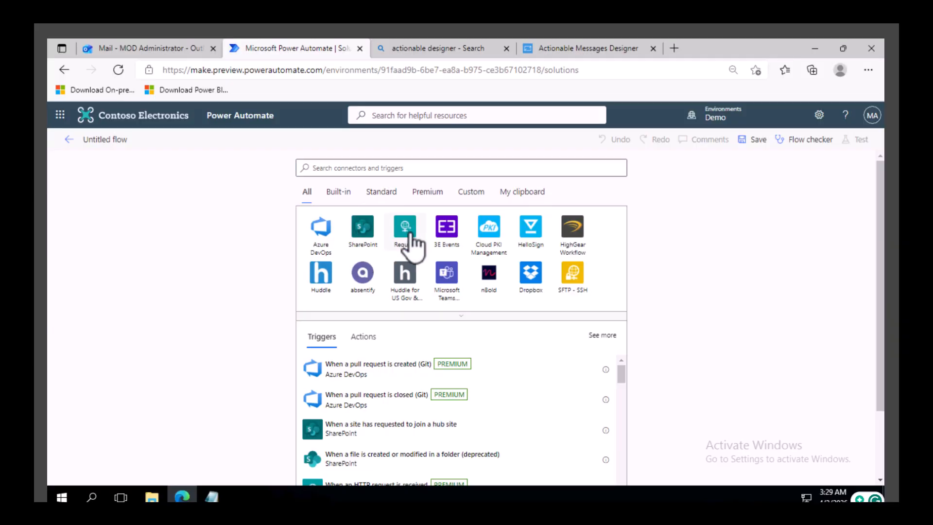
{"action": "left_click", "coordinate": [352, 228]}
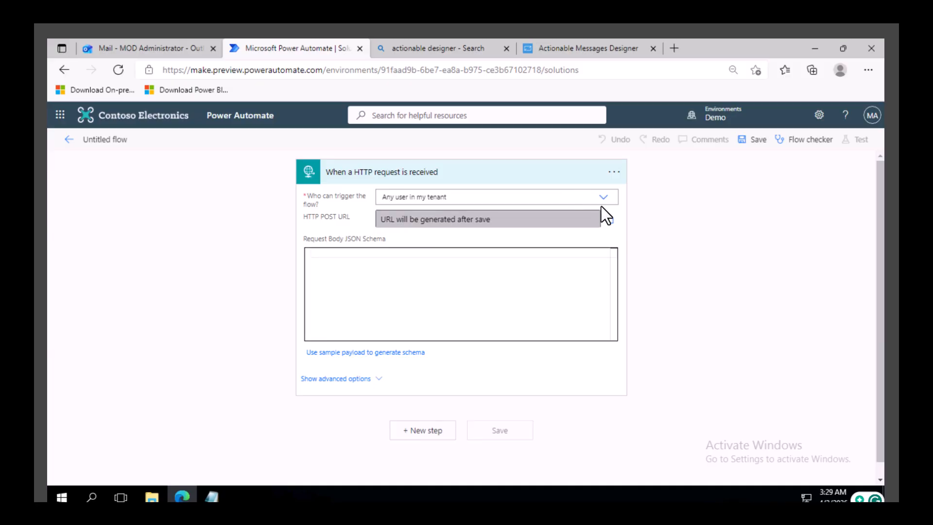
Step: Set the trigger so Anyone can trigger the flow and its method is POST
{"action": "left_click", "coordinate": [603, 198]}
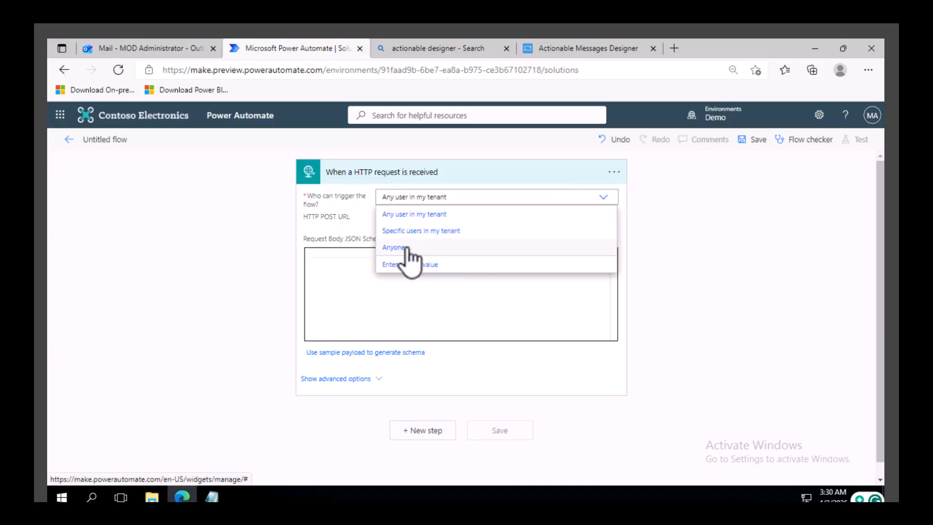
{"action": "left_click", "coordinate": [406, 251]}
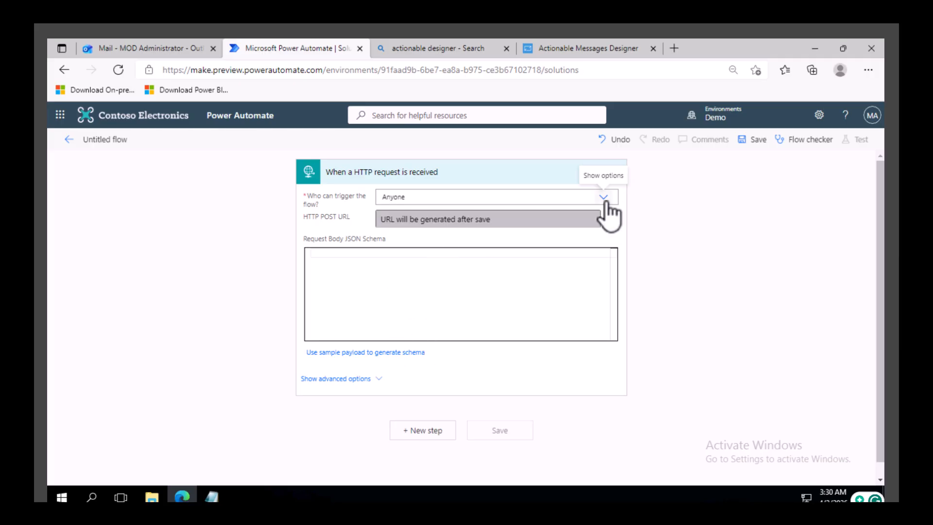
{"action": "left_click", "coordinate": [363, 380]}
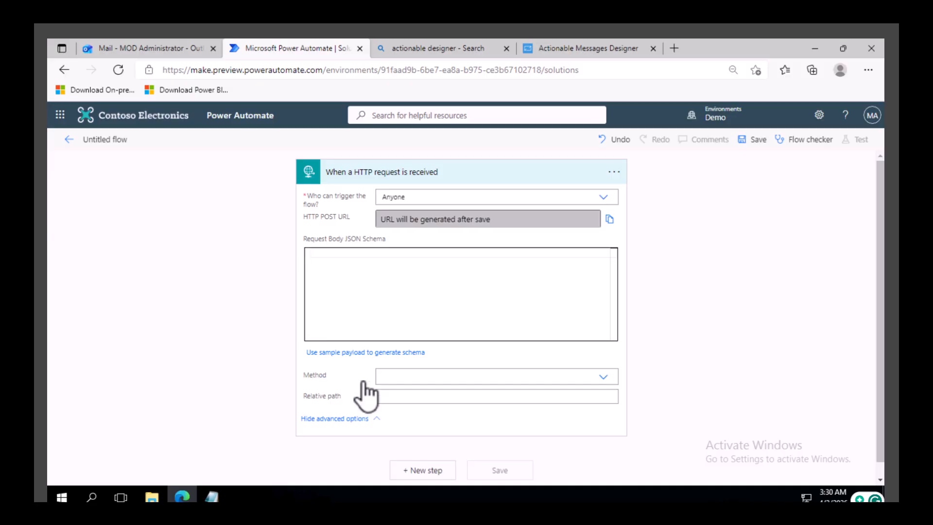
{"action": "left_click", "coordinate": [442, 362]}
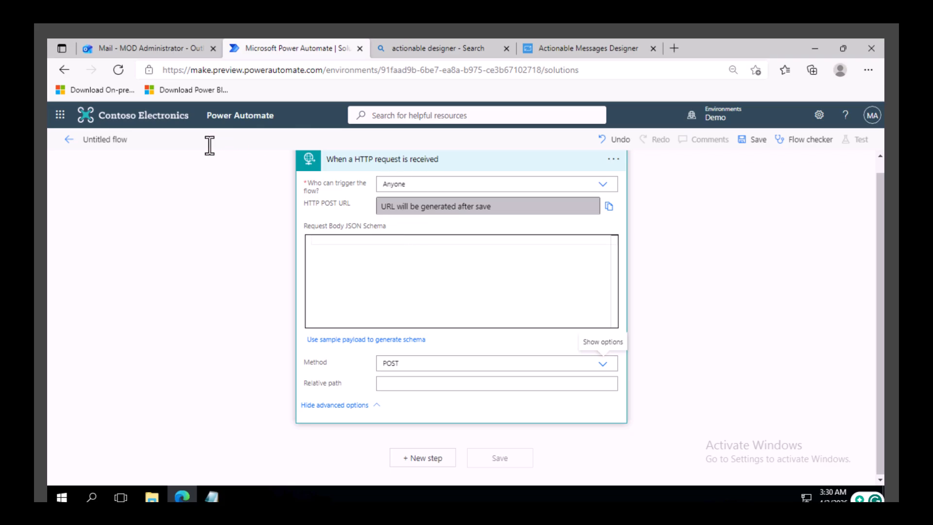
Step: Rename the flow as SC Perform action
{"action": "left_click", "coordinate": [112, 139]}
{"action": "type", "text": "sd"}
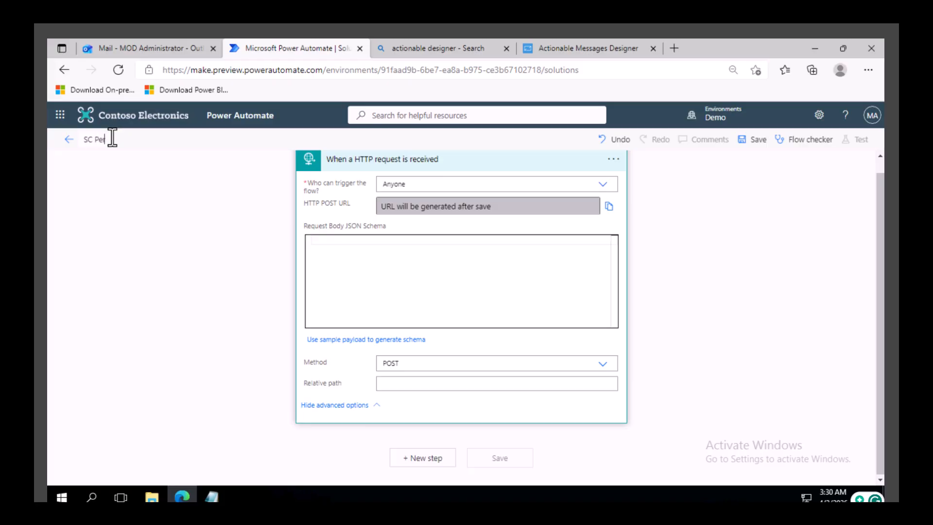
{"action": "type", "text": "SC Perform action"}
Step: Add a Compose action whose input is the trigger's Body
{"action": "left_click", "coordinate": [428, 459]}
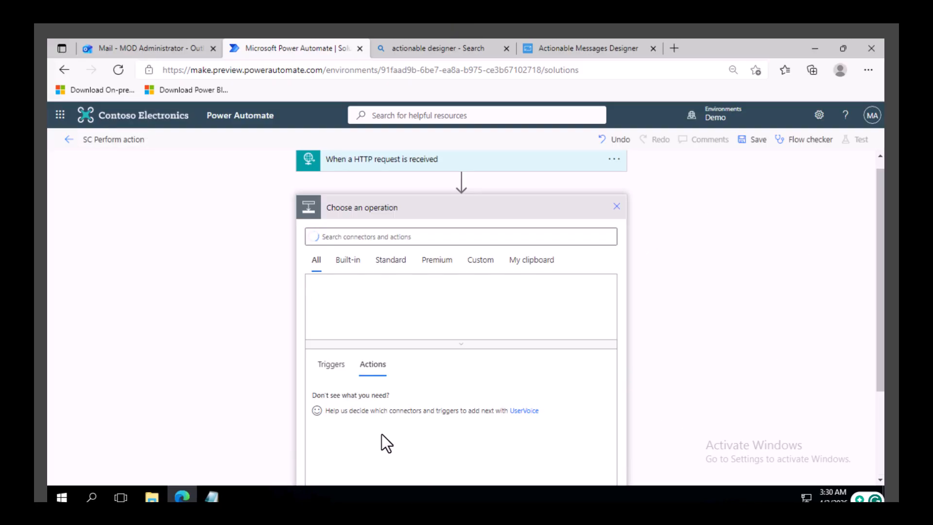
{"action": "left_click", "coordinate": [392, 239]}
{"action": "type", "text": "c"}
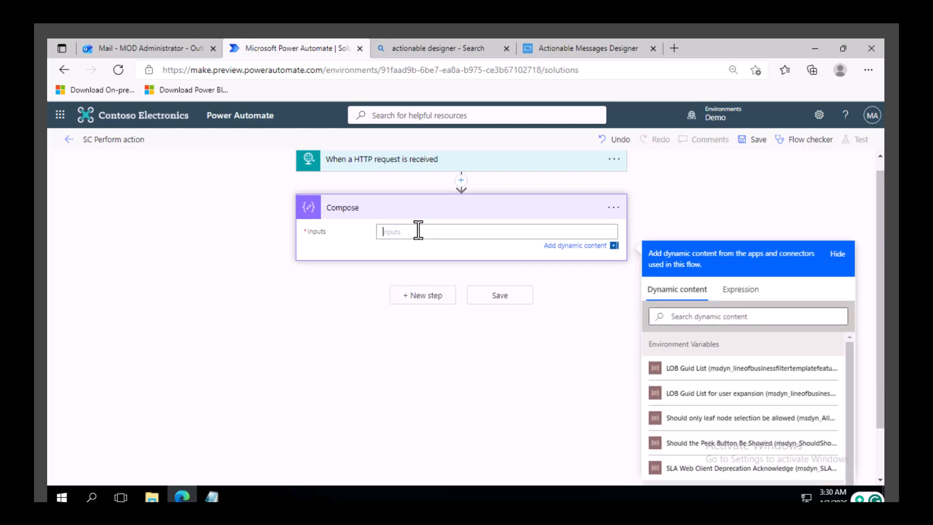
{"action": "scroll", "coordinate": [750, 457], "scroll_direction": "down", "scroll_amount": 1}
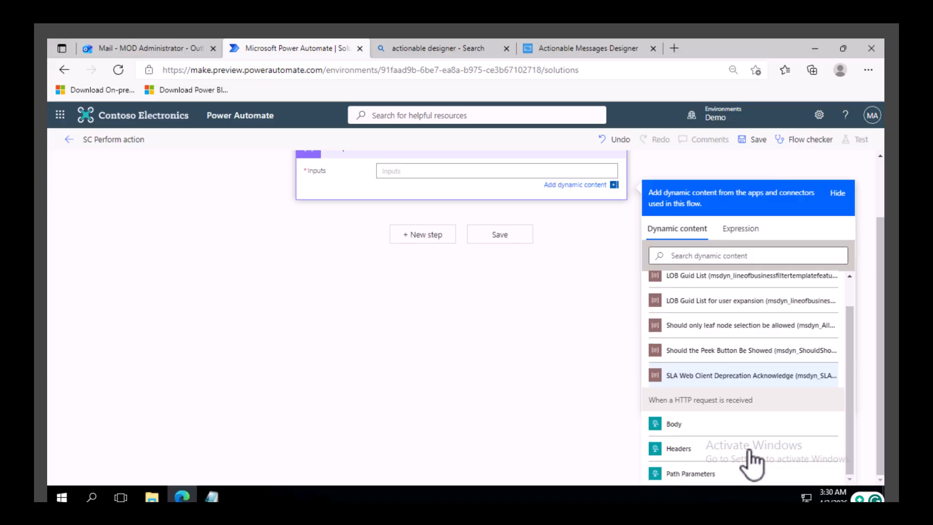
{"action": "left_click", "coordinate": [683, 430]}
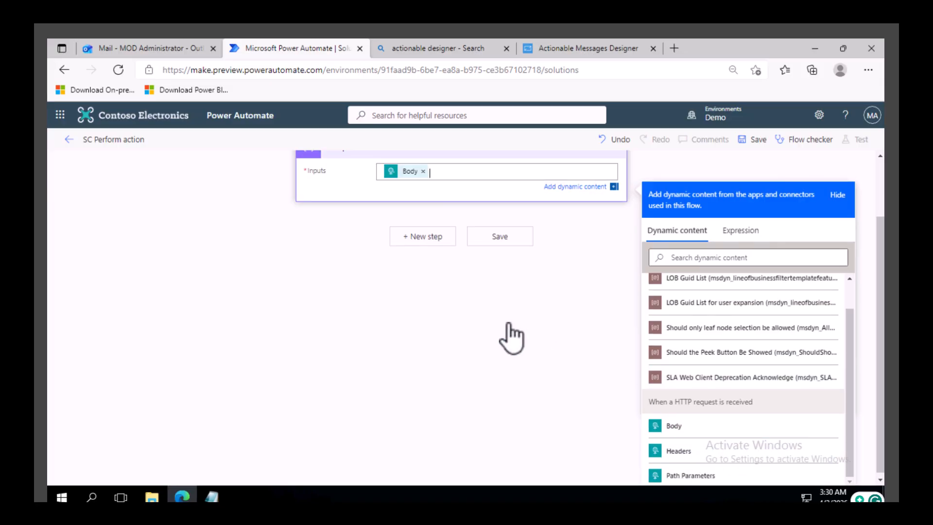
Step: Save the flow and copy the trigger's generated HTTP POST URL
{"action": "scroll", "coordinate": [507, 323], "scroll_direction": "up", "scroll_amount": 2}
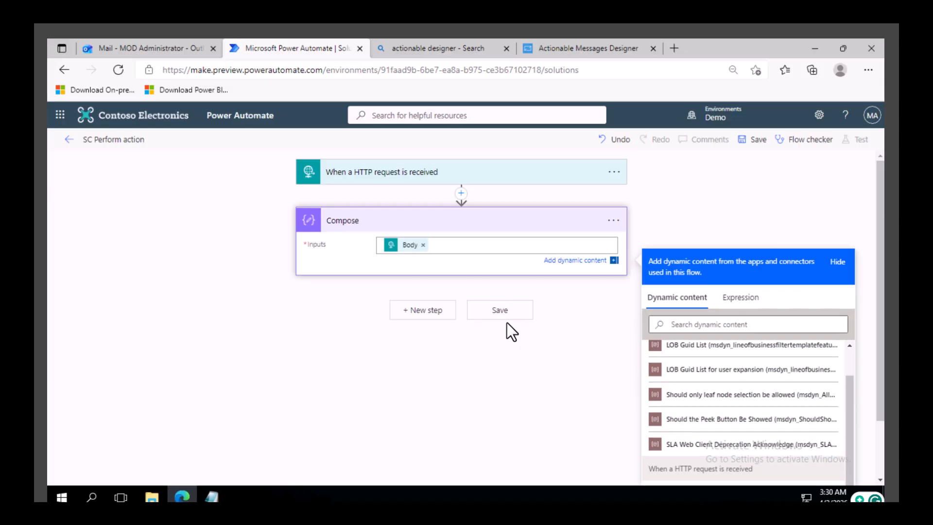
{"action": "left_click", "coordinate": [365, 181]}
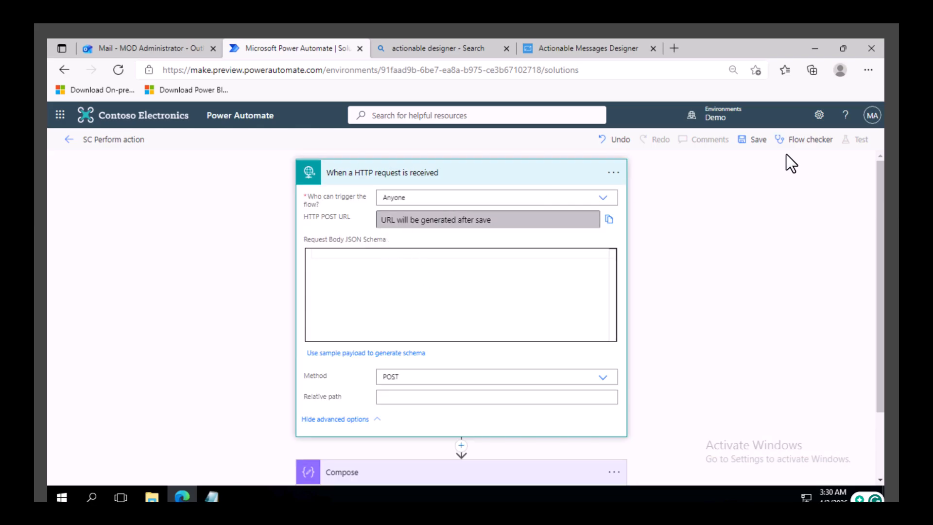
{"action": "left_click", "coordinate": [757, 146]}
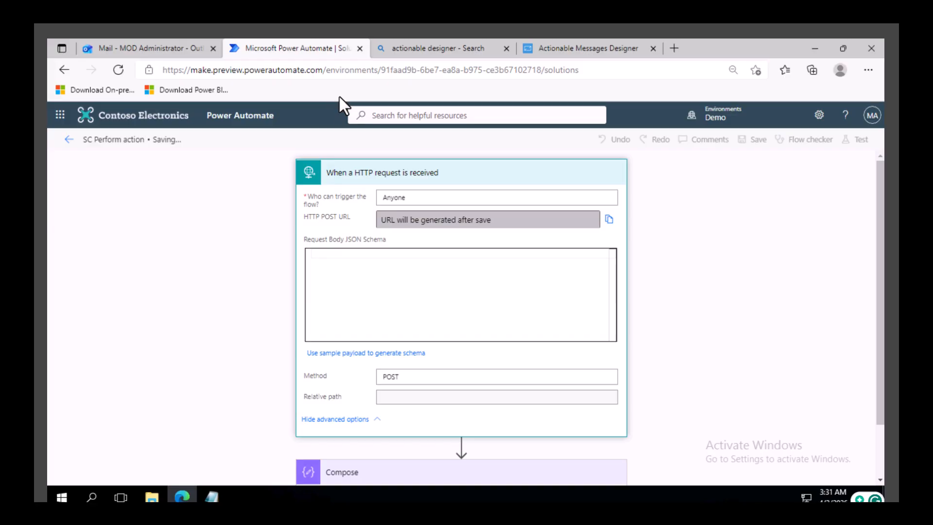
{"action": "left_click", "coordinate": [471, 224]}
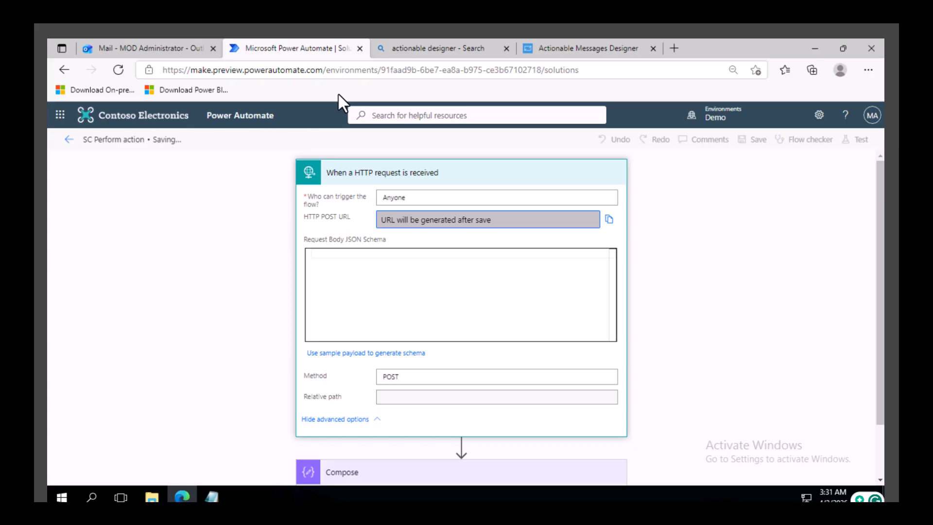
{"action": "left_click", "coordinate": [609, 220]}
Step: Paste the flow's HTTP POST URL into the Accept button's Url property in the card designer
{"action": "left_click", "coordinate": [596, 48]}
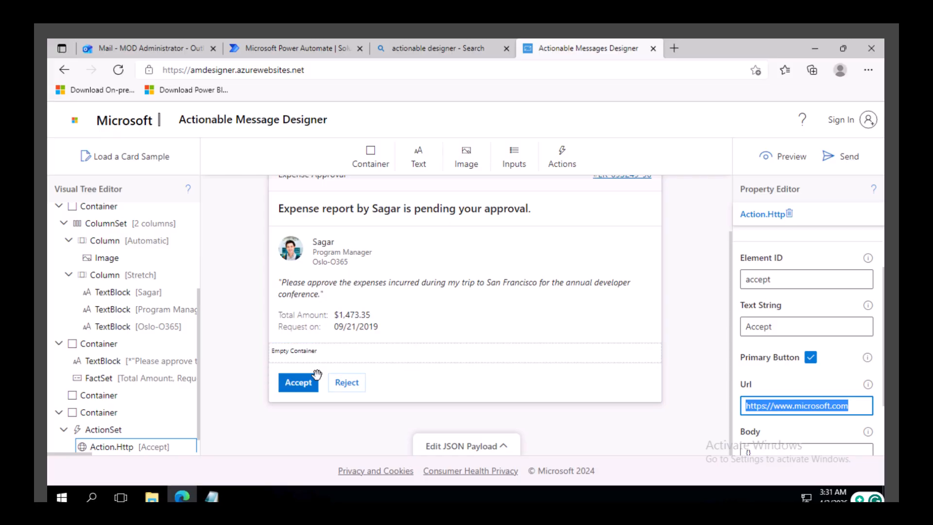
{"action": "left_click", "coordinate": [856, 403]}
{"action": "key", "text": "ctrl+a"}
{"action": "key", "text": "ctrl+v"}
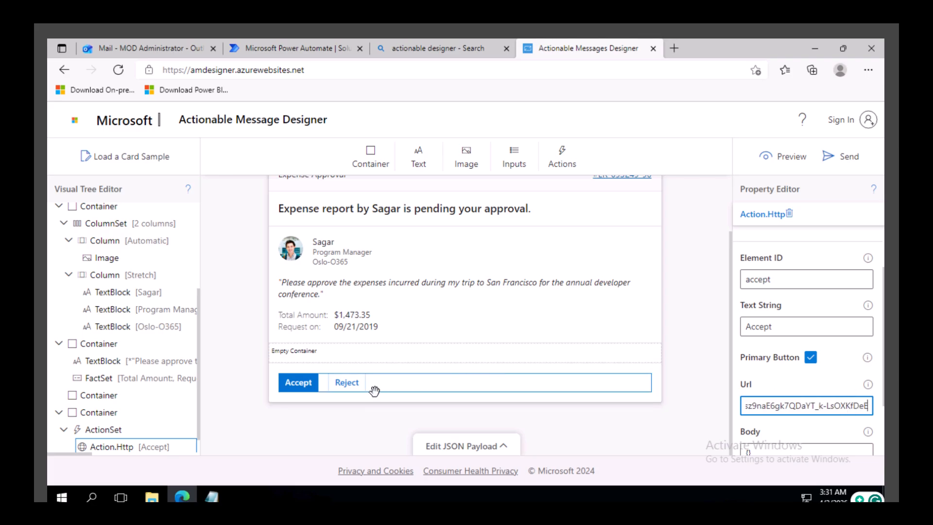
Step: Paste the flow's HTTP POST URL into the Url of the Reject card's Submit action
{"action": "left_click", "coordinate": [345, 387]}
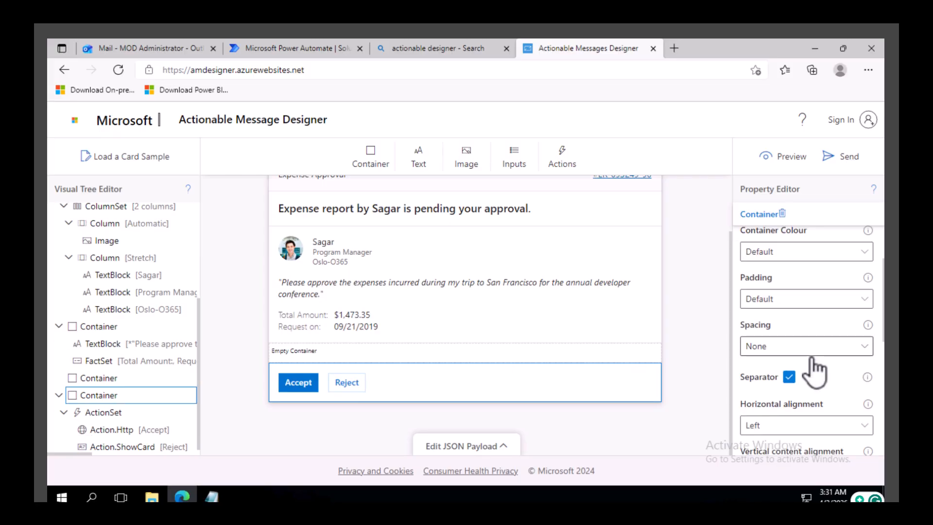
{"action": "scroll", "coordinate": [830, 379], "scroll_direction": "down", "scroll_amount": 3}
{"action": "scroll", "coordinate": [815, 386], "scroll_direction": "down", "scroll_amount": 2}
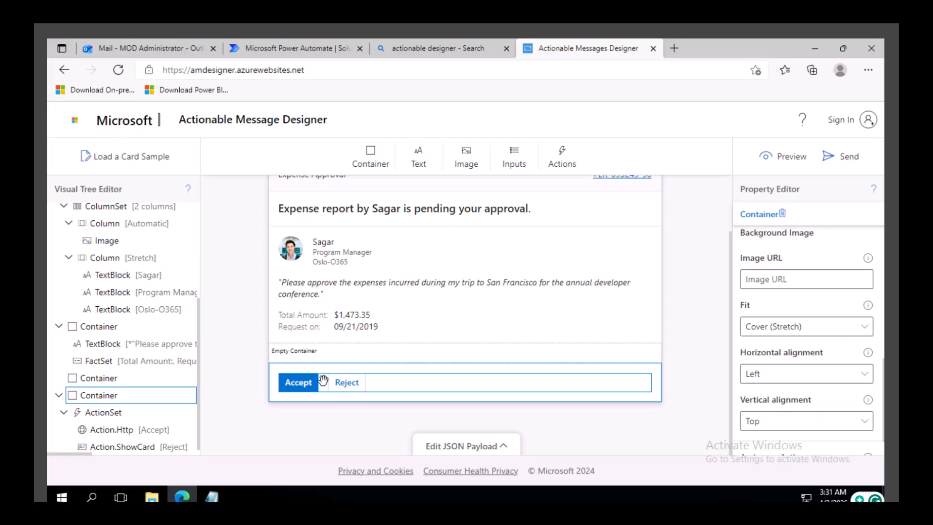
{"action": "left_click", "coordinate": [345, 382]}
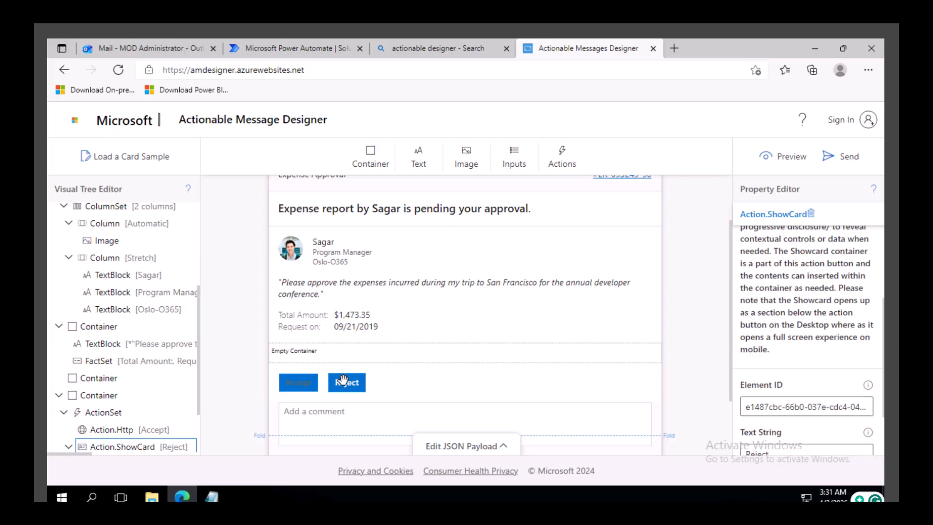
{"action": "scroll", "coordinate": [818, 342], "scroll_direction": "down", "scroll_amount": 2}
{"action": "left_click", "coordinate": [781, 336]}
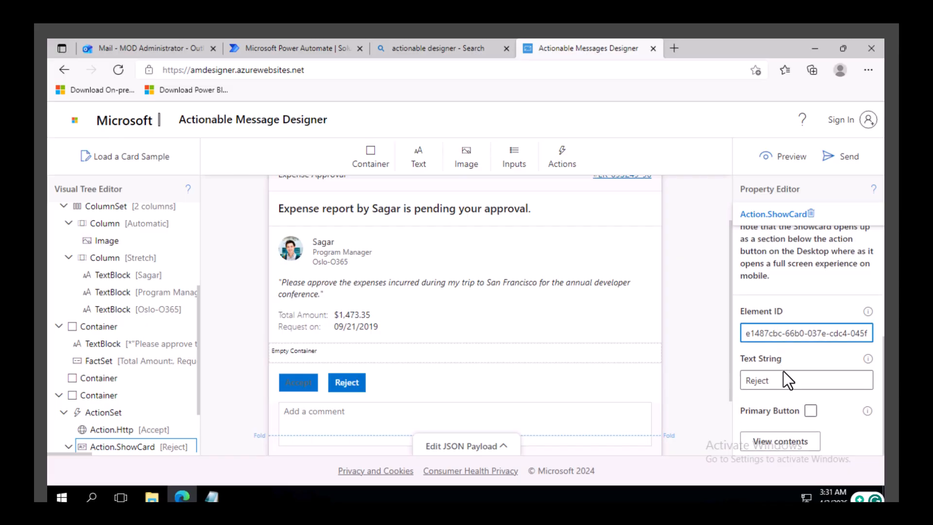
{"action": "left_click", "coordinate": [365, 393]}
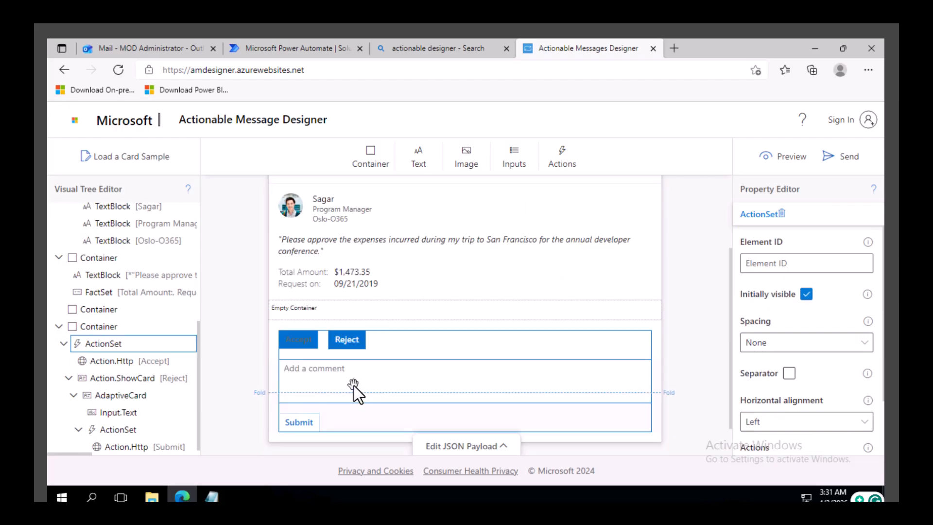
{"action": "left_click", "coordinate": [355, 339]}
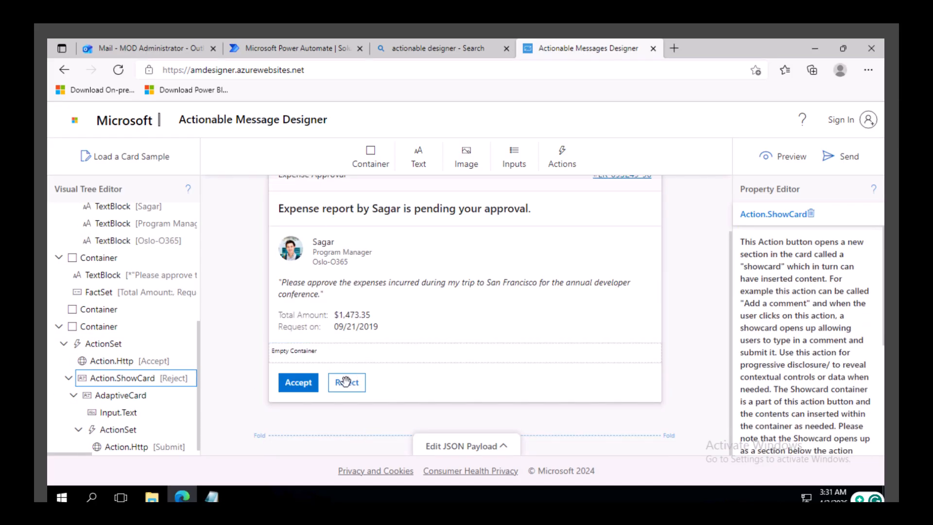
{"action": "left_click", "coordinate": [349, 382]}
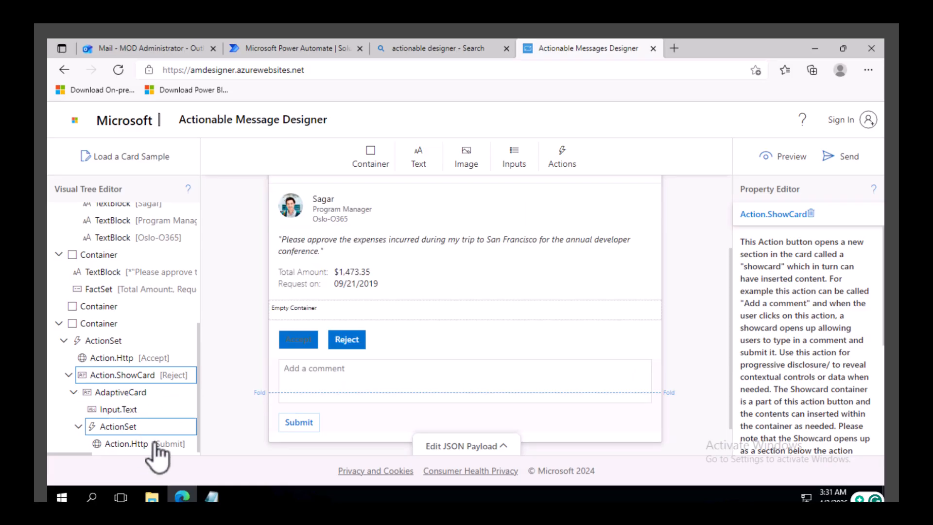
{"action": "left_click", "coordinate": [141, 445]}
{"action": "scroll", "coordinate": [832, 364], "scroll_direction": "down", "scroll_amount": 3}
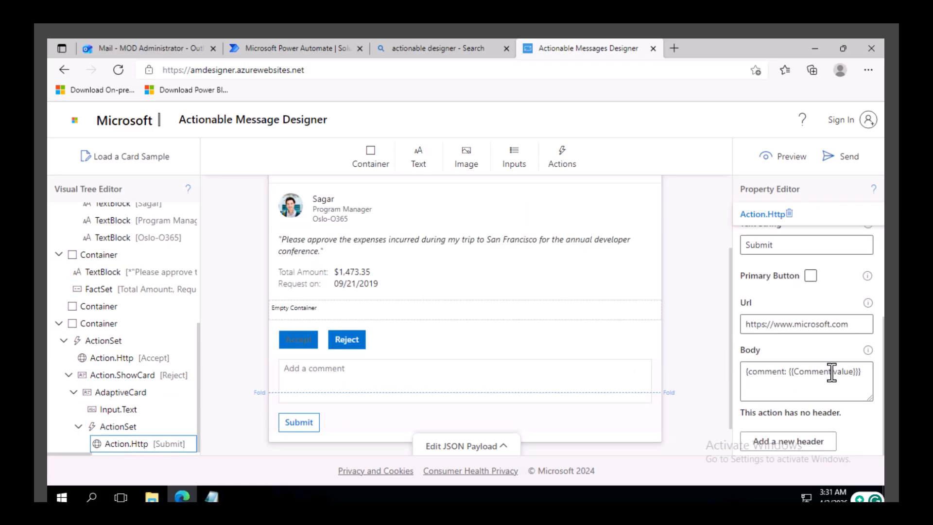
{"action": "left_click", "coordinate": [816, 325]}
{"action": "key", "text": "ctrl+a"}
{"action": "key", "text": "ctrl+v"}
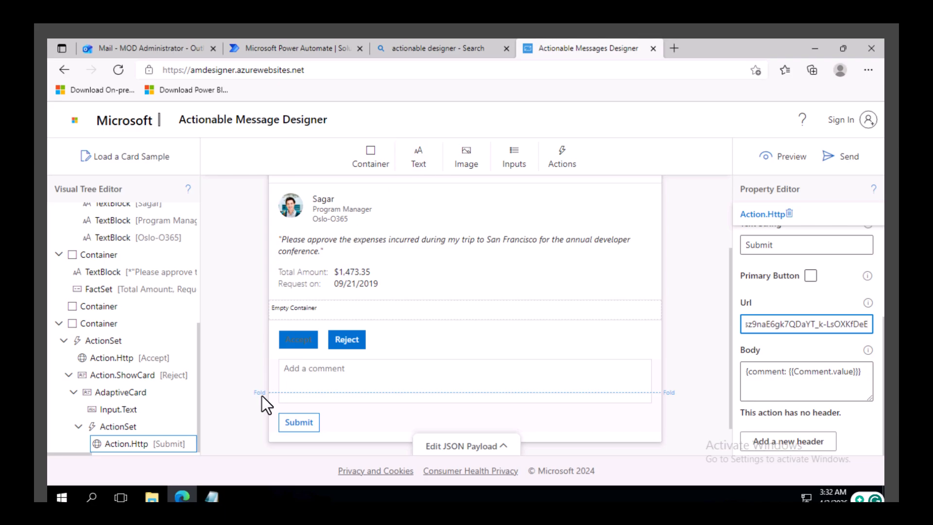
Step: Select the Accept action and break its empty JSON Body braces onto separate lines
{"action": "left_click", "coordinate": [307, 340]}
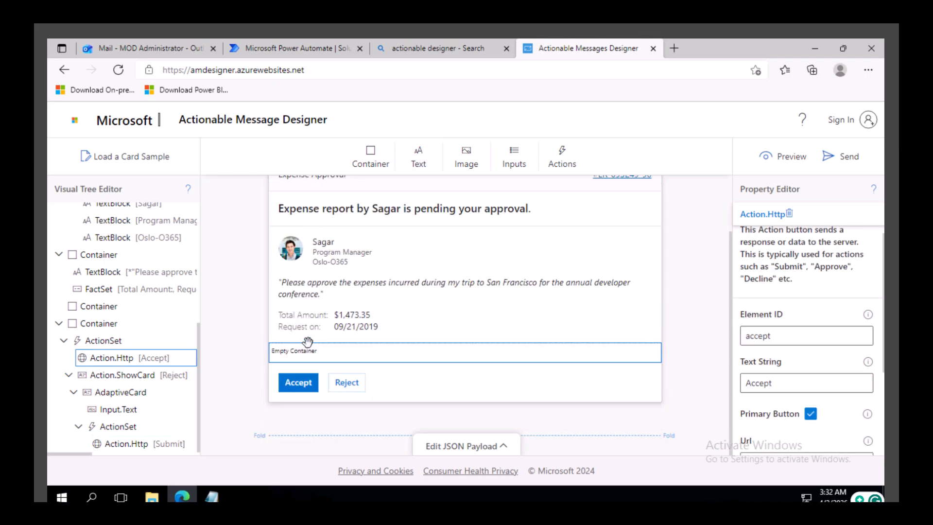
{"action": "scroll", "coordinate": [805, 343], "scroll_direction": "down", "scroll_amount": 3}
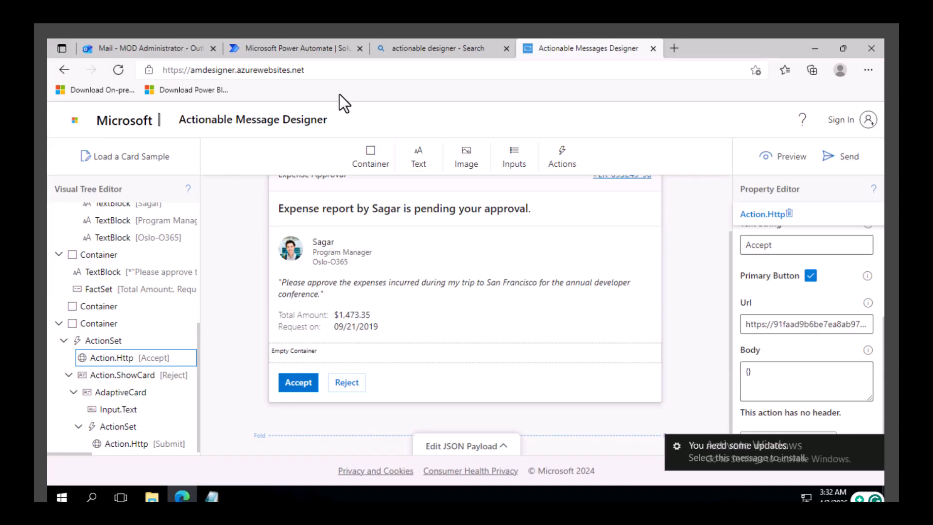
{"action": "left_click", "coordinate": [766, 373]}
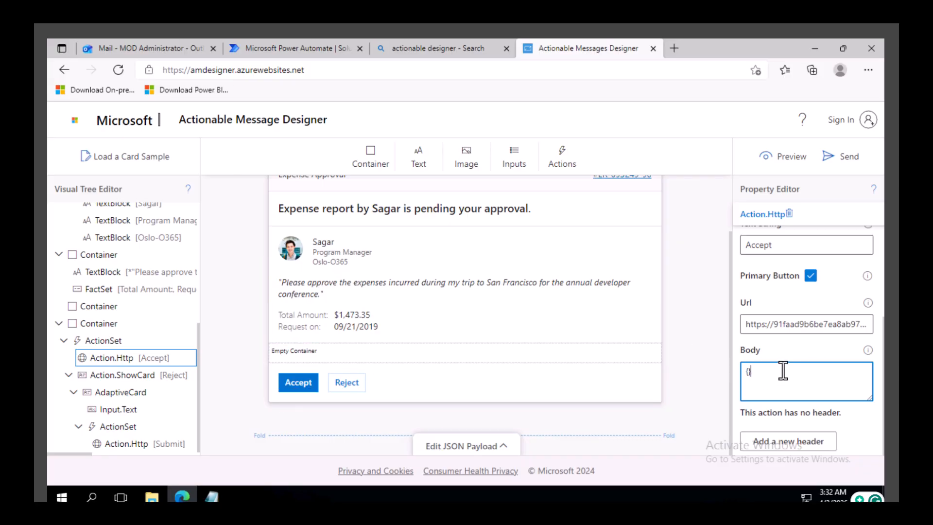
{"action": "left_click", "coordinate": [749, 372]}
{"action": "key", "text": "Return"}
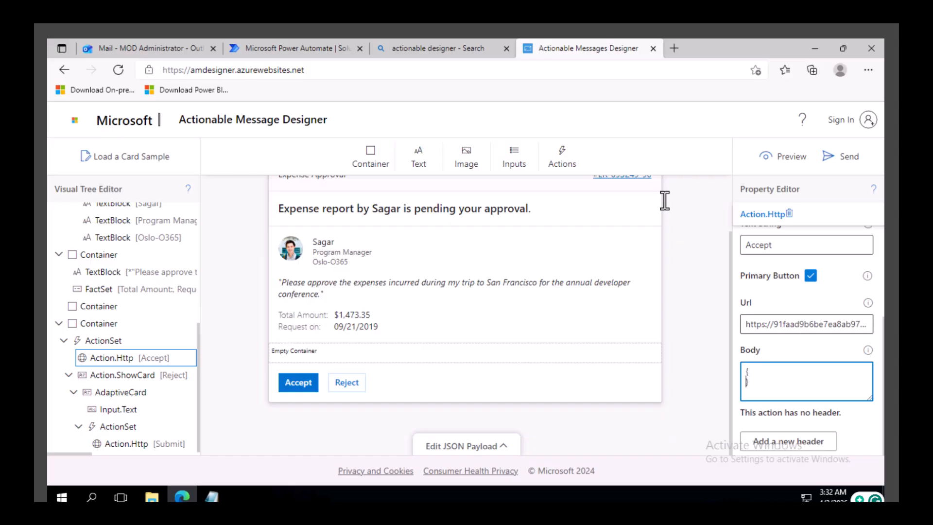
{"action": "left_click", "coordinate": [329, 47]}
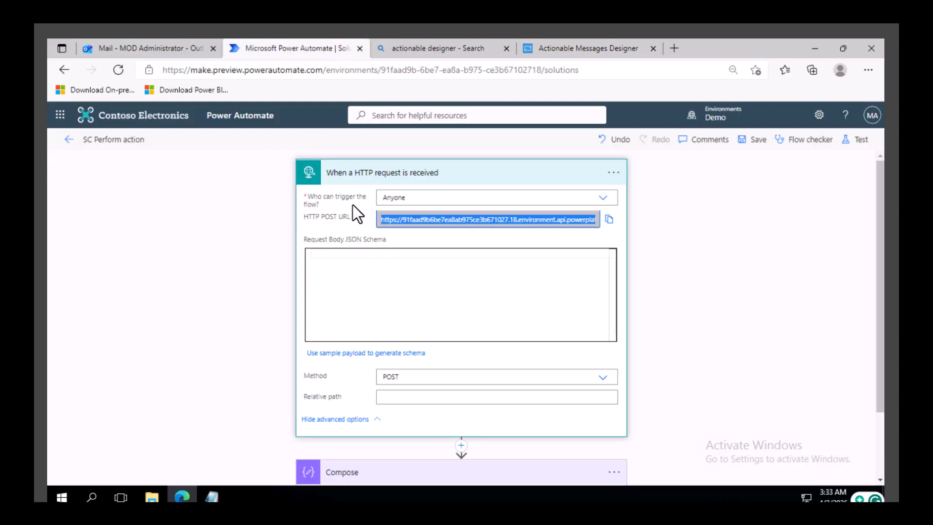
{"action": "left_click", "coordinate": [591, 47]}
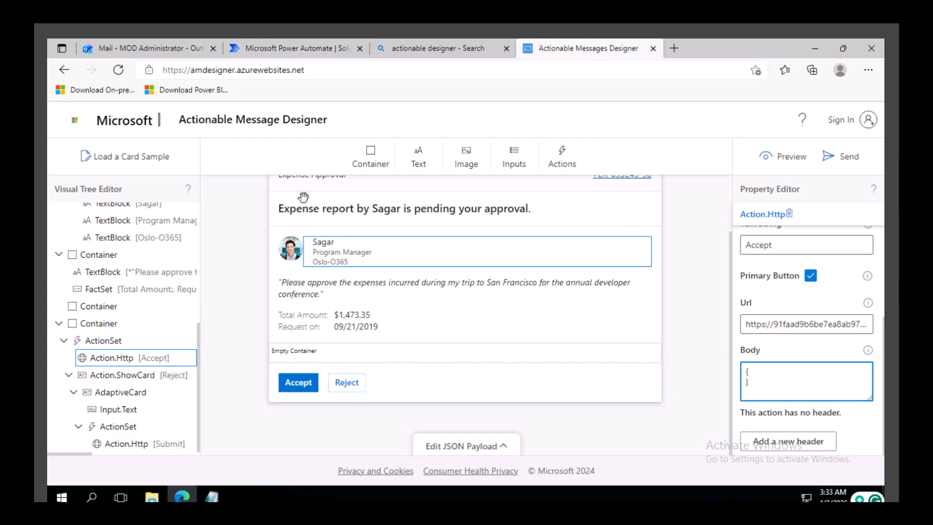
{"action": "left_click", "coordinate": [282, 46]}
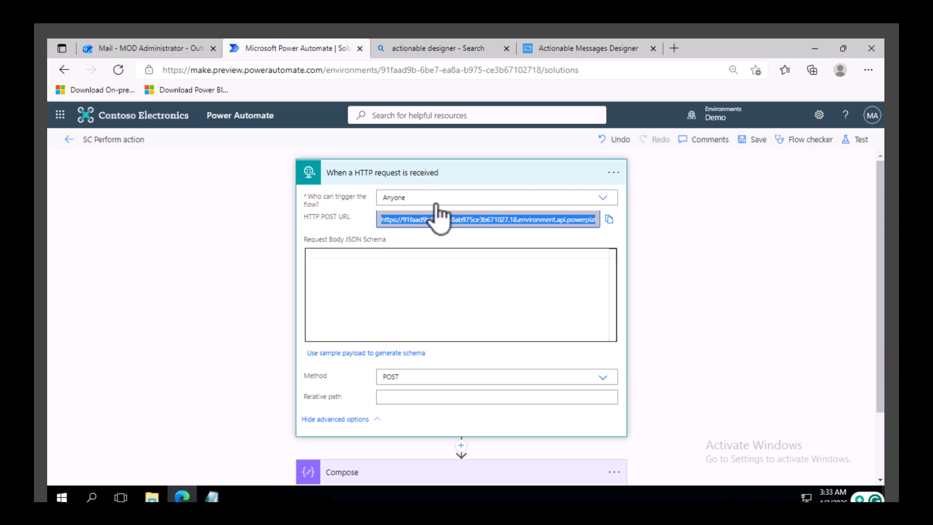
{"action": "left_click", "coordinate": [574, 50]}
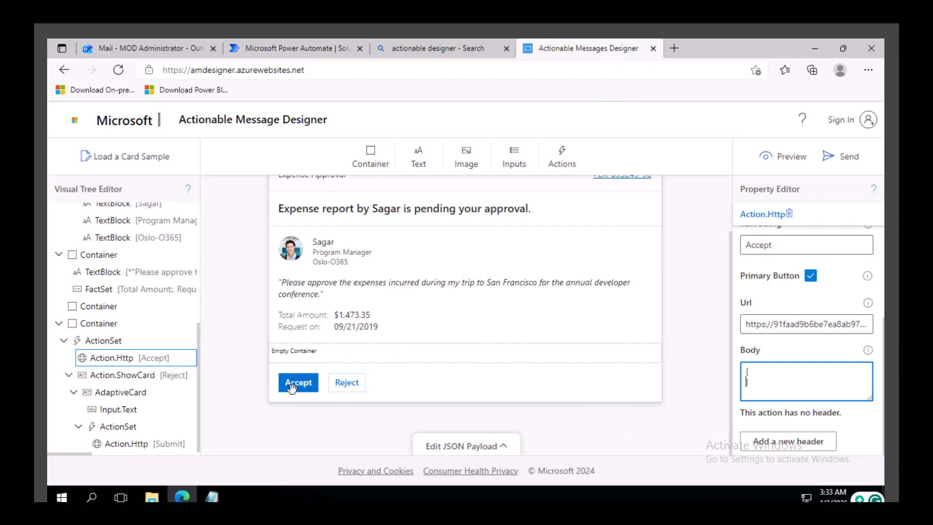
Step: Enter "Result":"Approved you are all good" inside the Accept action's Body braces
{"action": "left_click", "coordinate": [772, 373]}
{"action": "type", "text": "\"Result:\\"}
{"action": "key", "text": "BackSpace"}
{"action": "type", "text": "\":\"Appro"}
{"action": "type", "text": "ved you are all good\""}
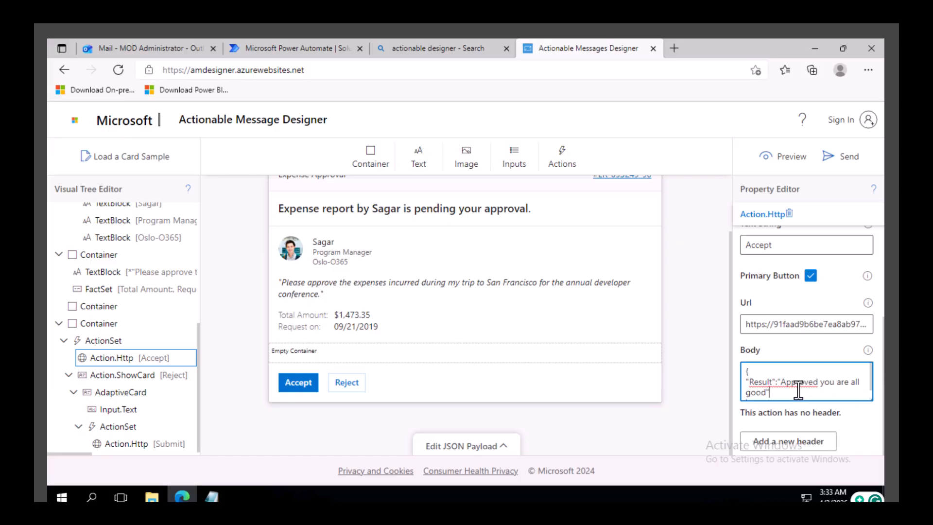
{"action": "left_click", "coordinate": [783, 383]}
{"action": "scroll", "coordinate": [784, 383], "scroll_direction": "down", "scroll_amount": 1}
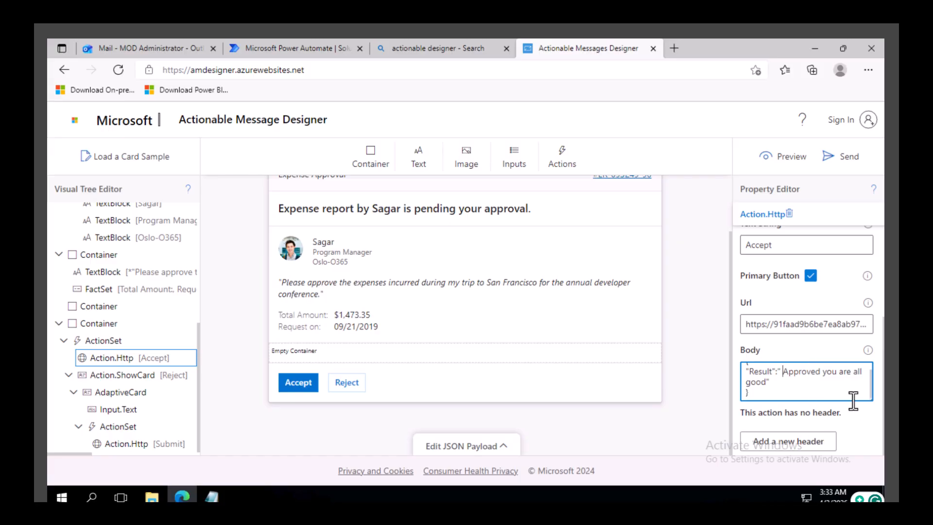
Step: Add a header to the Accept action with key Authorization and an empty value
{"action": "left_click", "coordinate": [813, 445]}
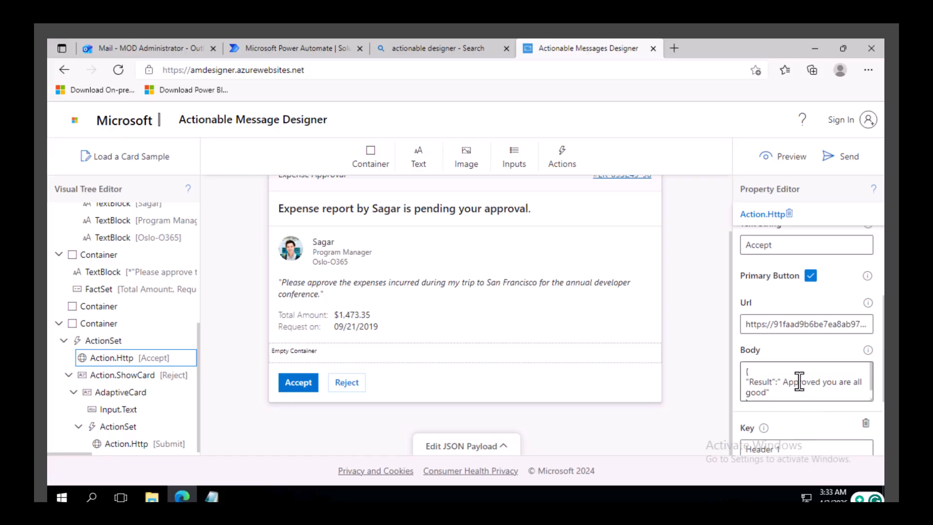
{"action": "scroll", "coordinate": [815, 422], "scroll_direction": "down", "scroll_amount": 2}
{"action": "left_click_drag", "start_coordinate": [792, 384], "coordinate": [707, 384]}
{"action": "key", "text": "BackSpace"}
{"action": "left_click", "coordinate": [801, 341]}
{"action": "left_click_drag", "start_coordinate": [819, 334], "coordinate": [710, 336]}
{"action": "key", "text": "BackSpace"}
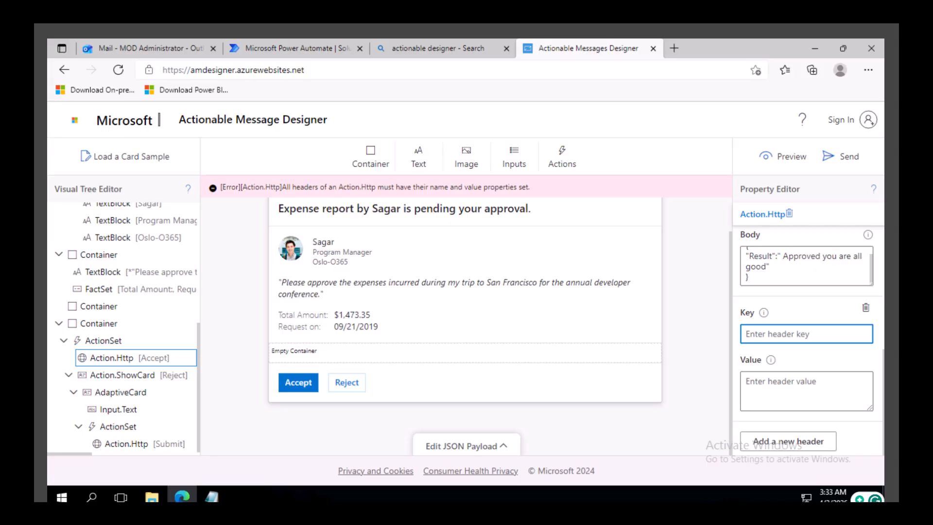
{"action": "type", "text": "Au"}
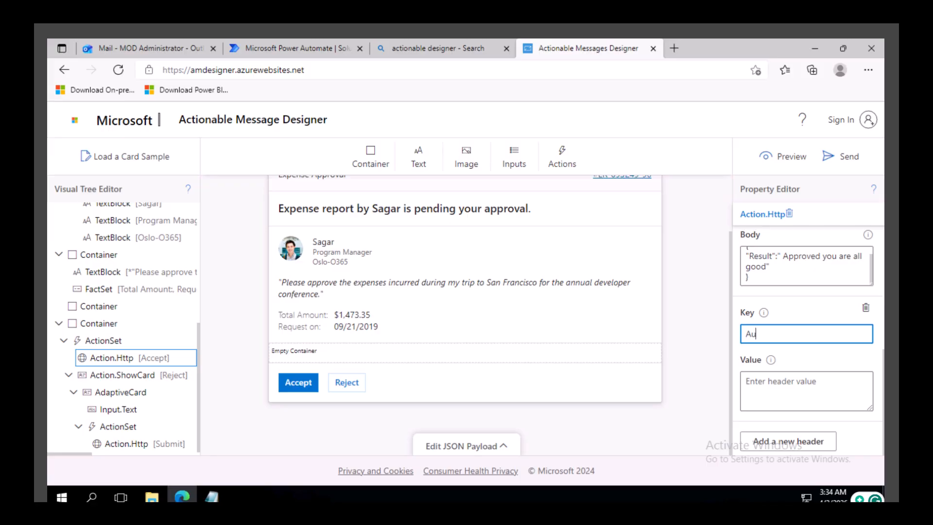
{"action": "type", "text": "thorization"}
{"action": "key", "text": "ctrl+a"}
{"action": "key", "text": "ctrl+c"}
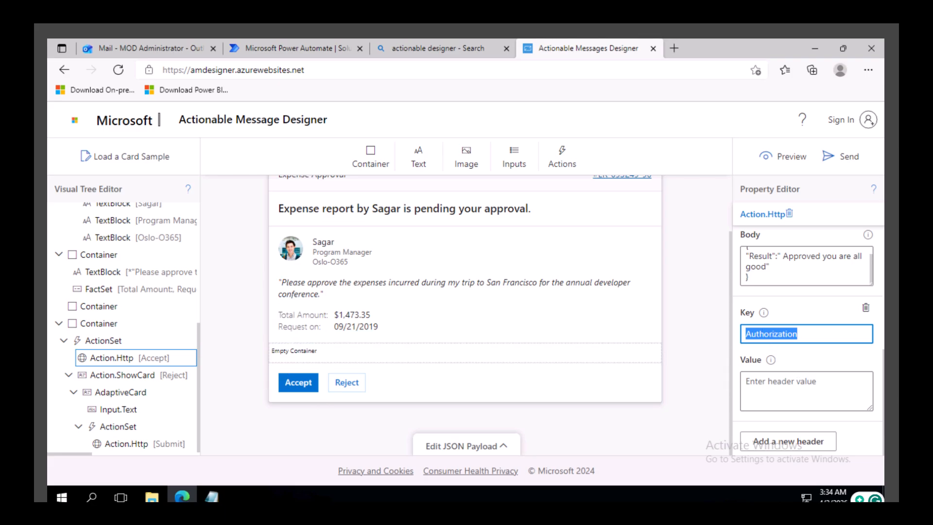
Step: Add a header to the Reject card's Submit action with key Authorization and an empty value
{"action": "left_click", "coordinate": [349, 383]}
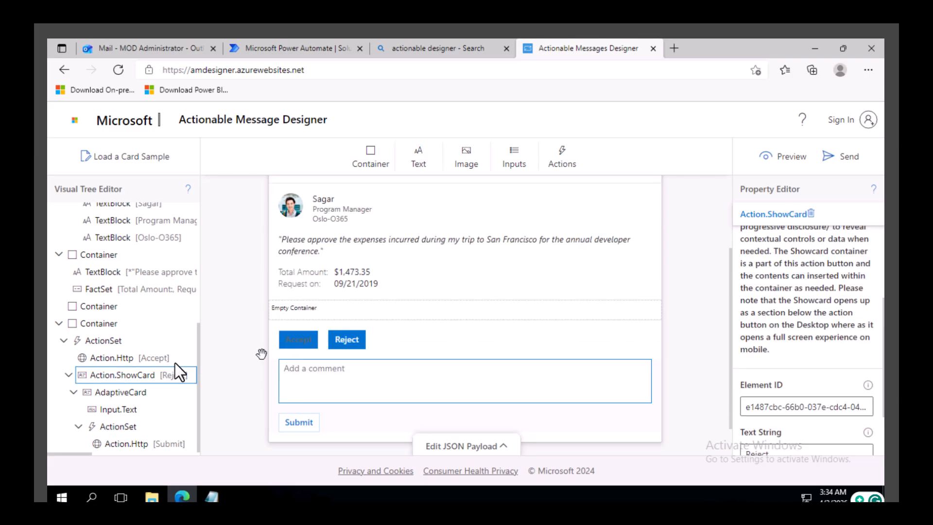
{"action": "left_click", "coordinate": [144, 444]}
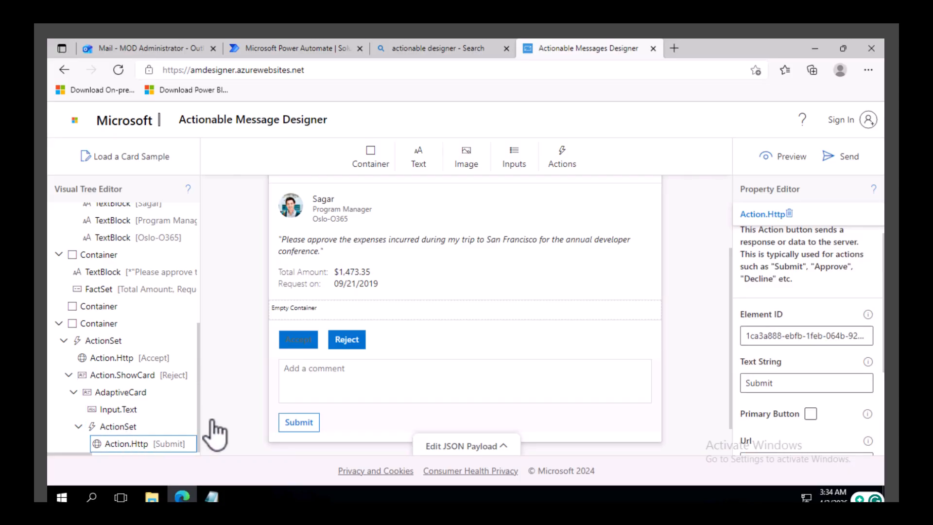
{"action": "scroll", "coordinate": [786, 360], "scroll_direction": "down", "scroll_amount": 3}
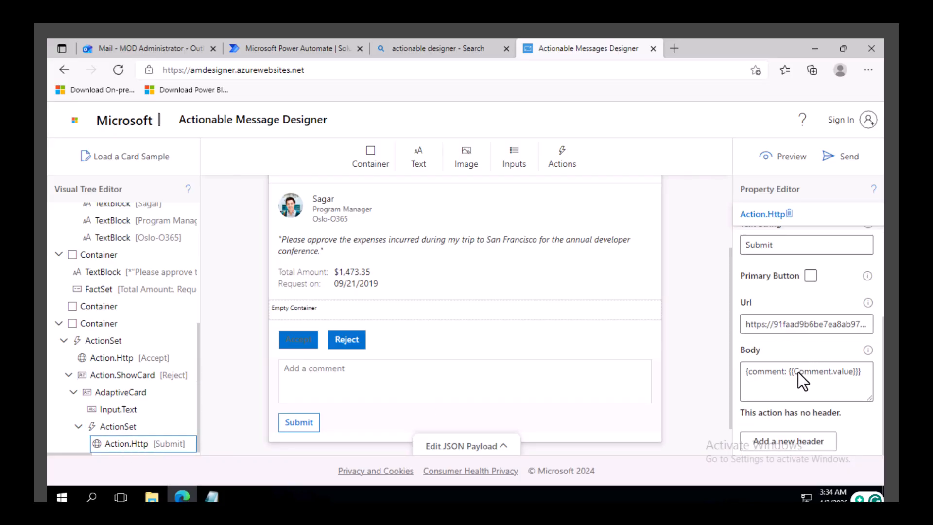
{"action": "left_click", "coordinate": [800, 444]}
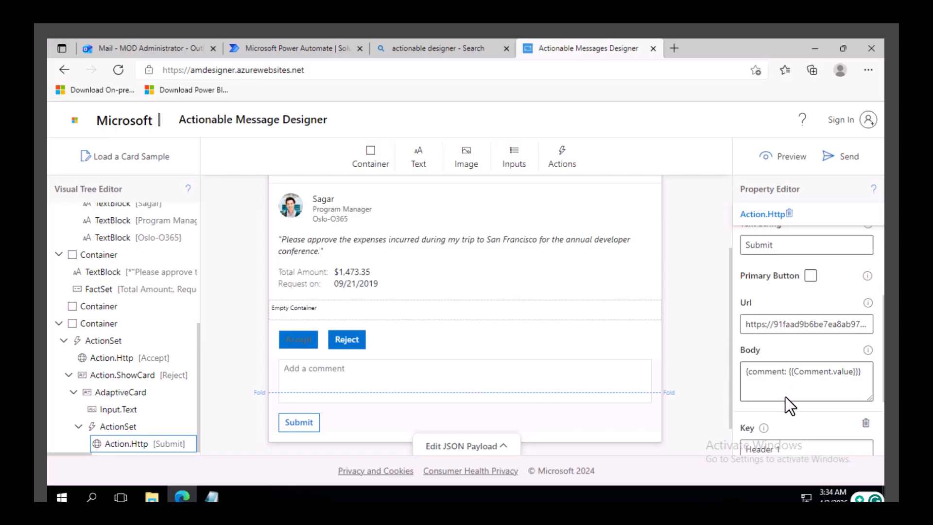
{"action": "scroll", "coordinate": [785, 398], "scroll_direction": "down", "scroll_amount": 2}
{"action": "triple_click", "coordinate": [798, 382]}
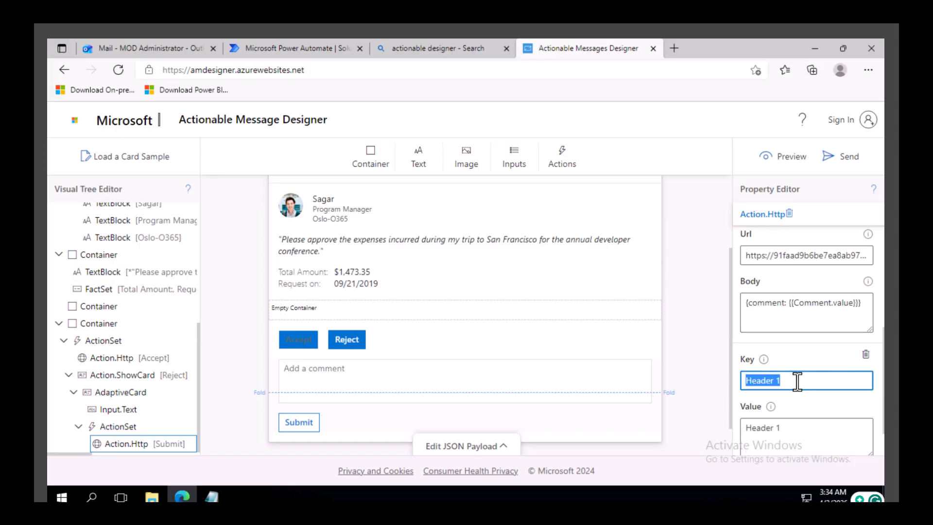
{"action": "key", "text": "ctrl+v"}
{"action": "triple_click", "coordinate": [778, 428]}
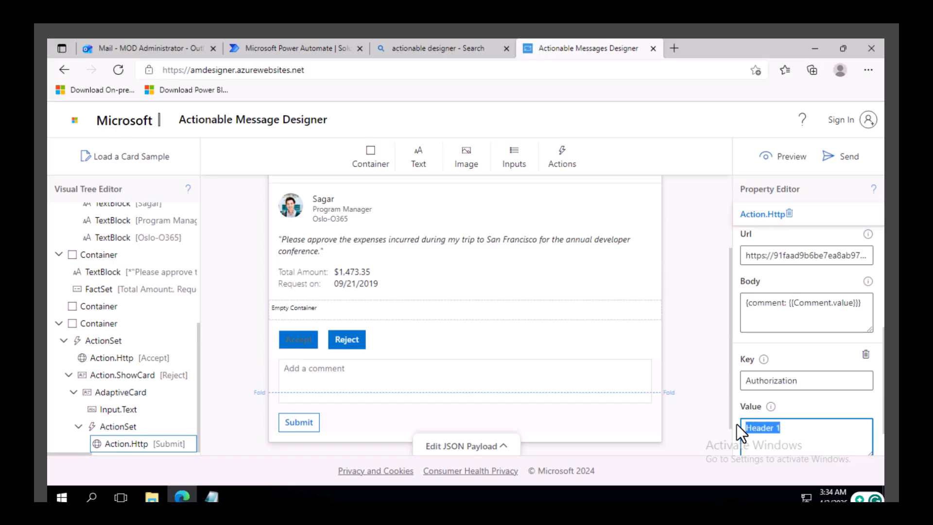
{"action": "key", "text": "BackSpace"}
Step: Add a second header to the Submit action with key Content-Type
{"action": "scroll", "coordinate": [783, 408], "scroll_direction": "down", "scroll_amount": 1}
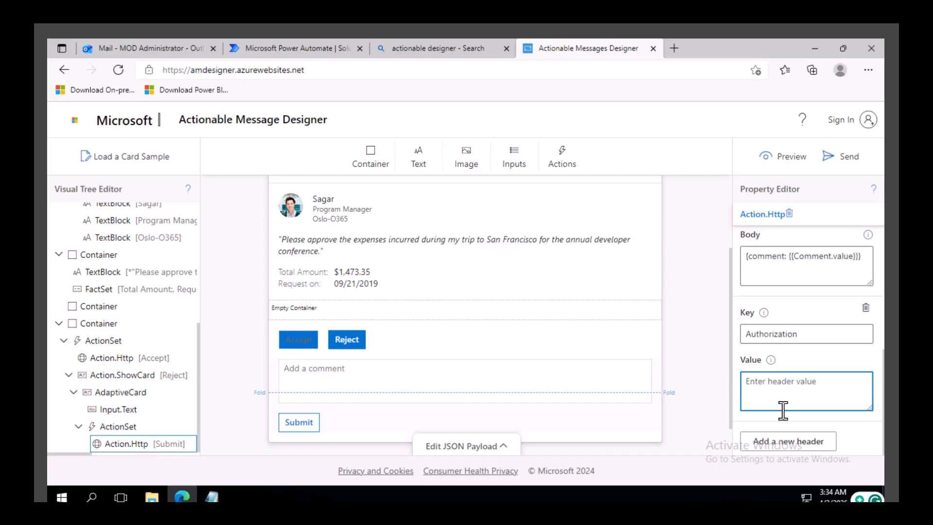
{"action": "left_click", "coordinate": [792, 441]}
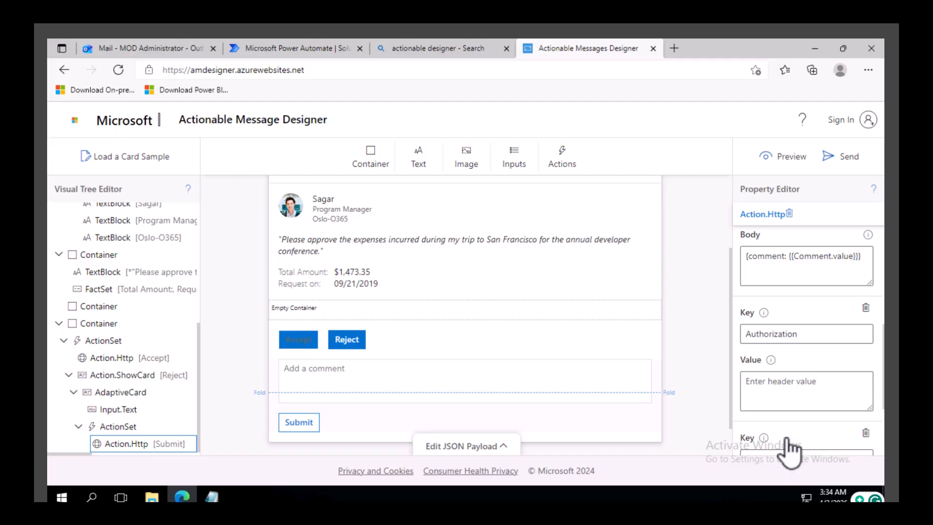
{"action": "scroll", "coordinate": [784, 412], "scroll_direction": "down", "scroll_amount": 2}
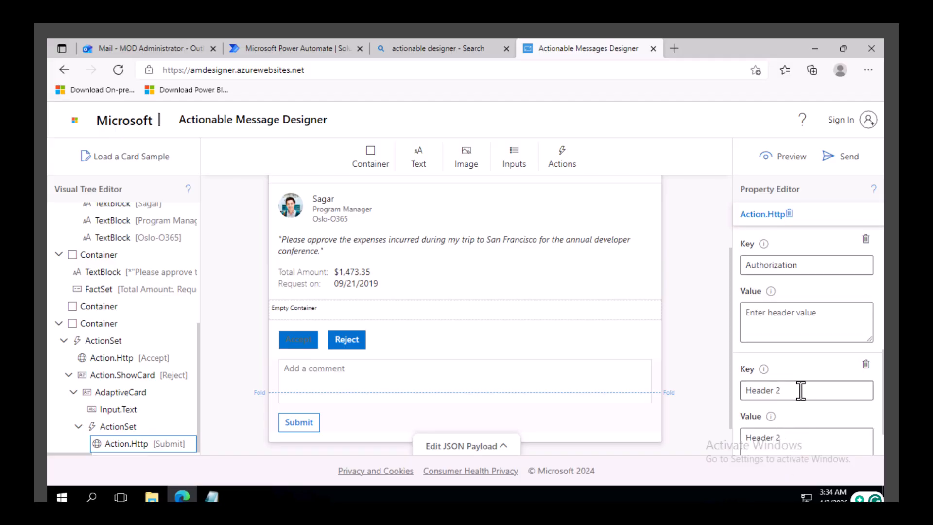
{"action": "left_click_drag", "start_coordinate": [800, 390], "coordinate": [737, 391]}
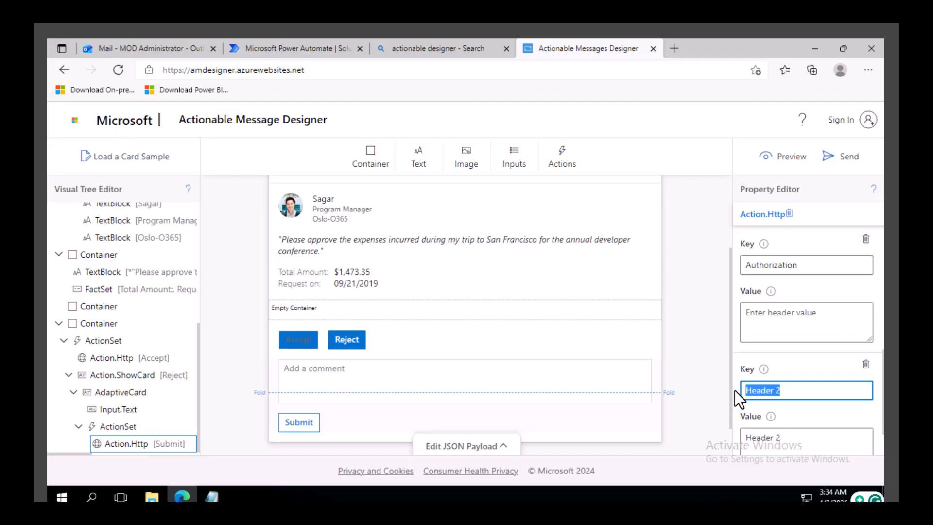
{"action": "type", "text": "CJo"}
{"action": "type", "text": "onte"}
{"action": "type", "text": "nt-T"}
{"action": "type", "text": "ype"}
{"action": "key", "text": "ctrl+a"}
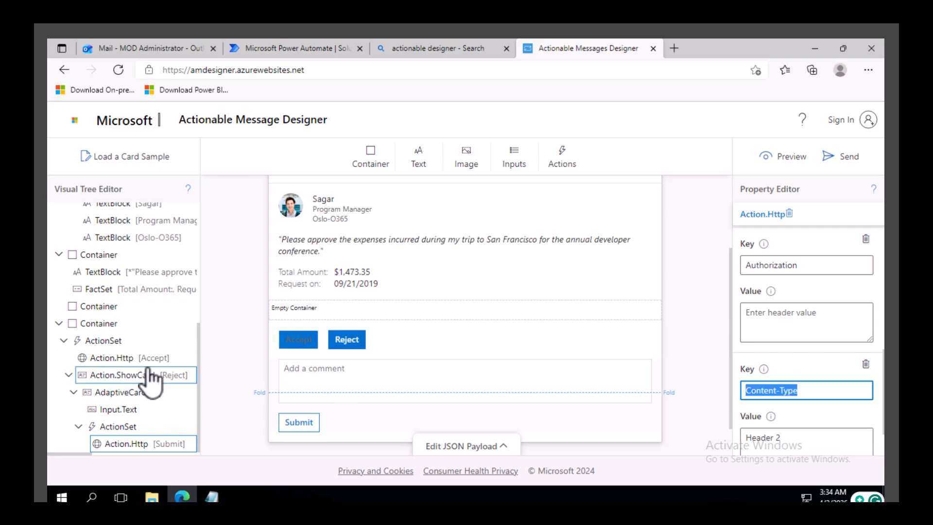
{"action": "left_click", "coordinate": [136, 361]}
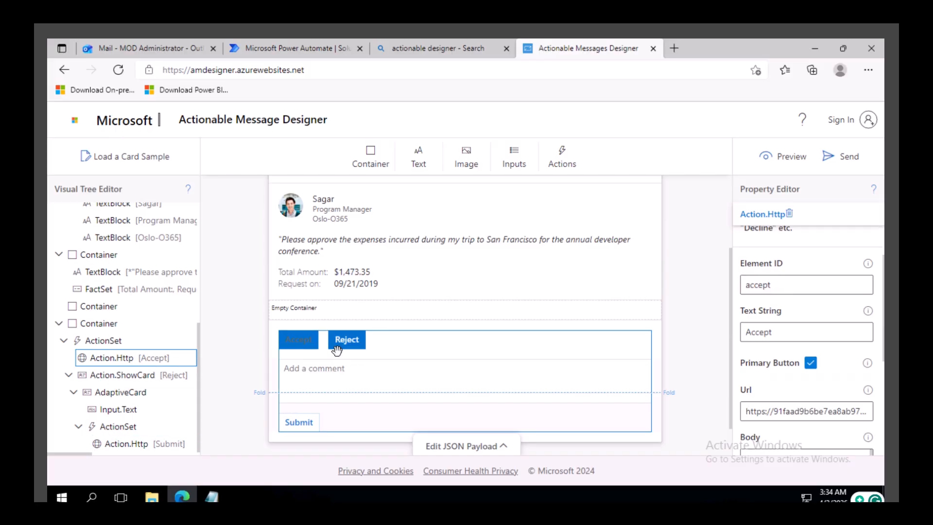
Step: Add a header to the Accept action with key Content-Type and value application/json
{"action": "left_click", "coordinate": [297, 336]}
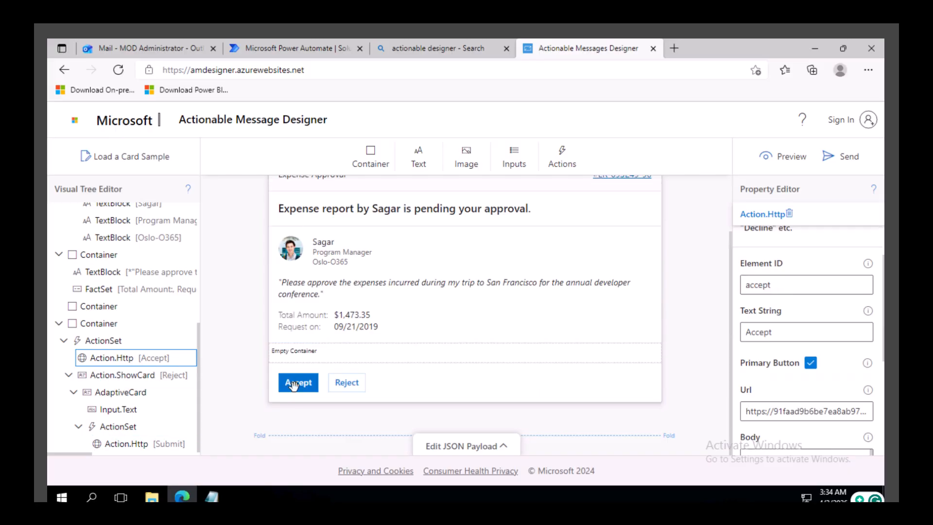
{"action": "scroll", "coordinate": [830, 398], "scroll_direction": "down", "scroll_amount": 4}
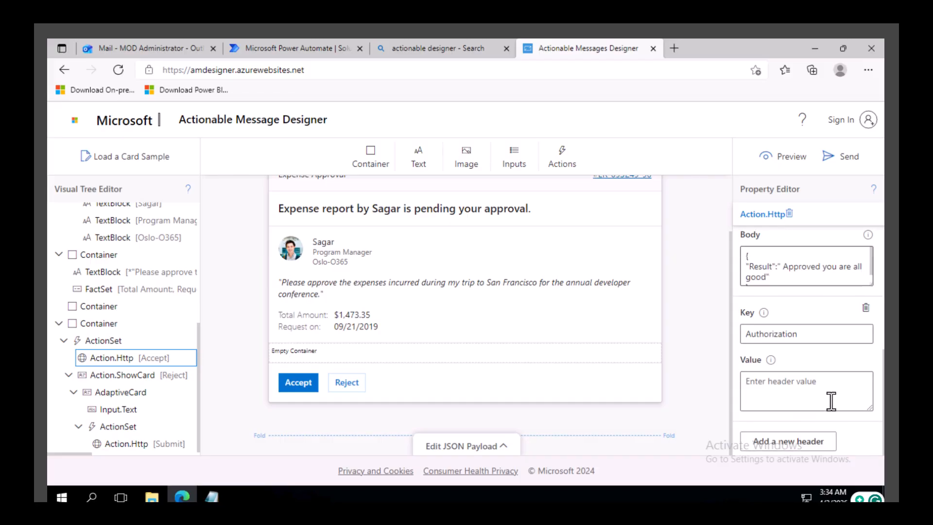
{"action": "left_click", "coordinate": [783, 440]}
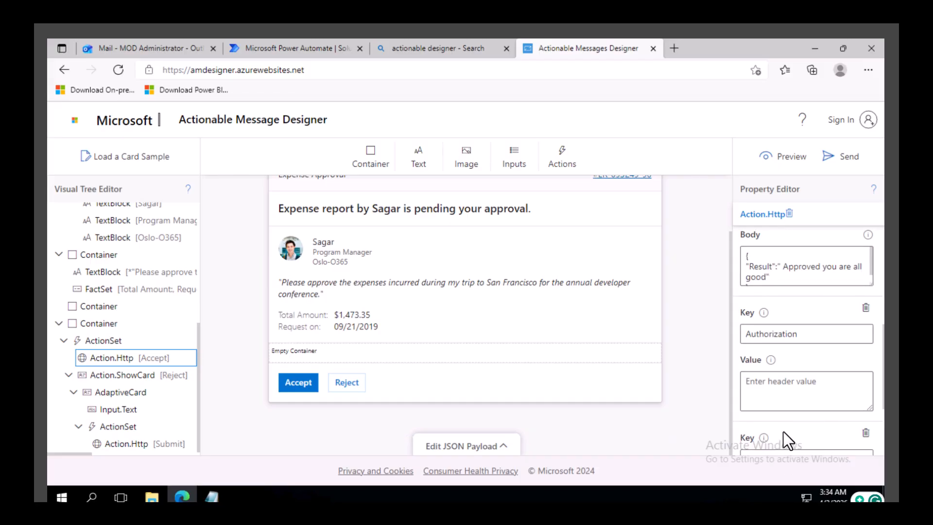
{"action": "scroll", "coordinate": [786, 422], "scroll_direction": "down", "scroll_amount": 2}
{"action": "left_click", "coordinate": [794, 391]}
{"action": "key", "text": "ctrl+a"}
{"action": "type", "text": "Content-Type"}
{"action": "scroll", "coordinate": [795, 408], "scroll_direction": "down", "scroll_amount": 1}
{"action": "left_click", "coordinate": [793, 387]}
{"action": "key", "text": "ctrl+a"}
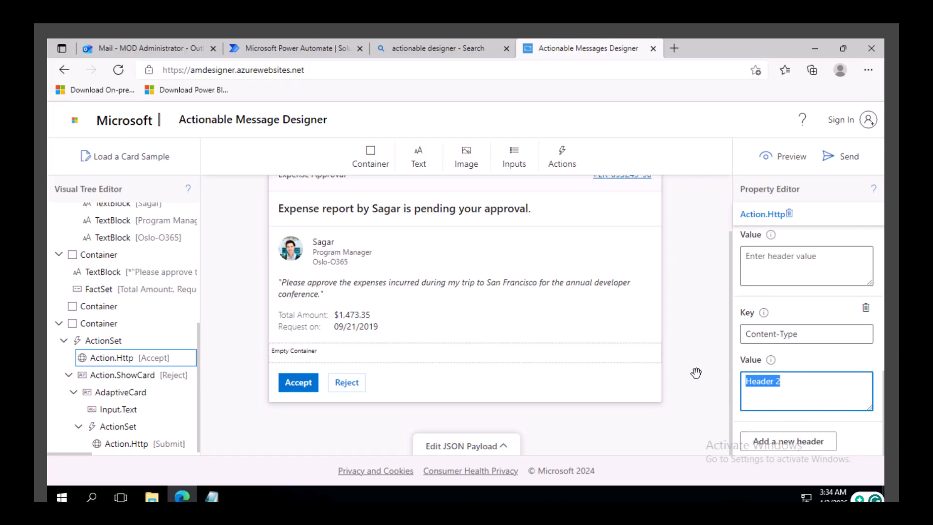
{"action": "type", "text": "application/json"}
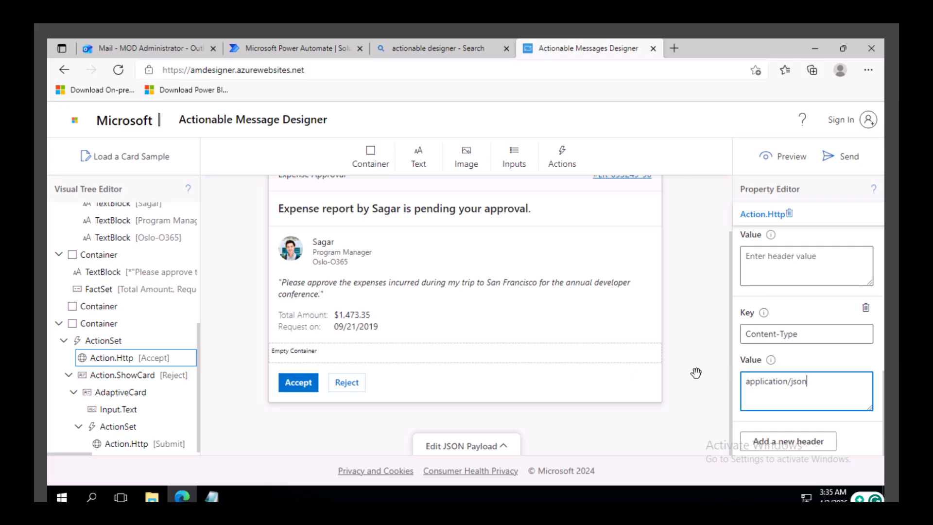
Step: Copy the application/json value into the Submit action's Content-Type header value
{"action": "key", "text": "ctrl+a"}
{"action": "key", "text": "ctrl+c"}
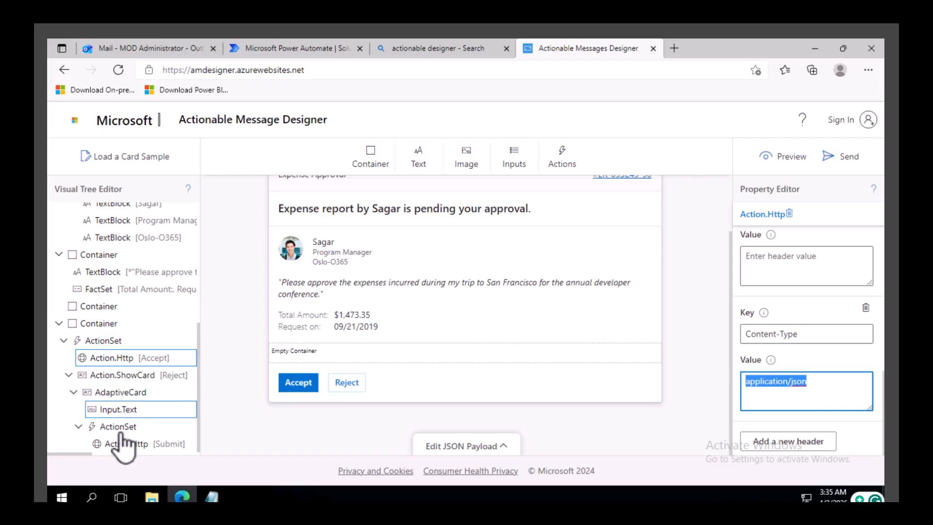
{"action": "left_click", "coordinate": [142, 443]}
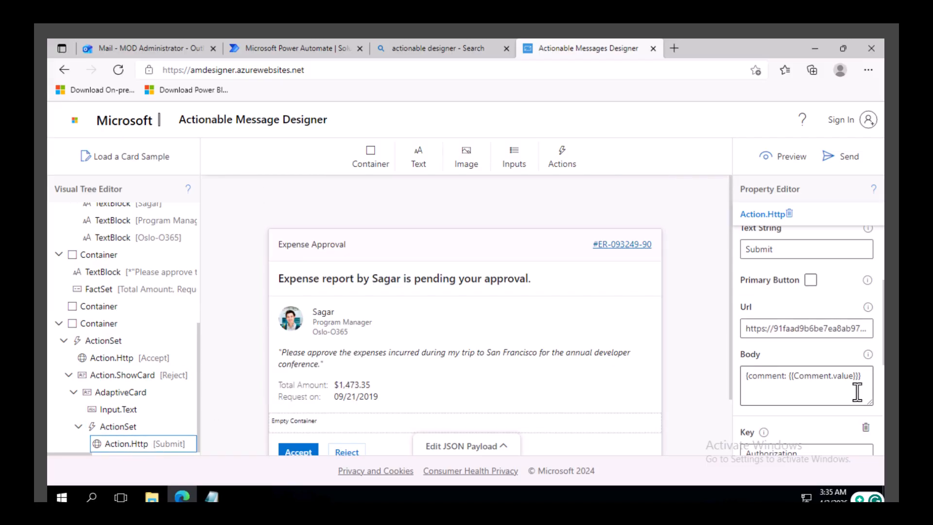
{"action": "scroll", "coordinate": [856, 391], "scroll_direction": "down", "scroll_amount": 5}
{"action": "left_click", "coordinate": [811, 387]}
{"action": "key", "text": "ctrl+a"}
{"action": "key", "text": "ctrl+v"}
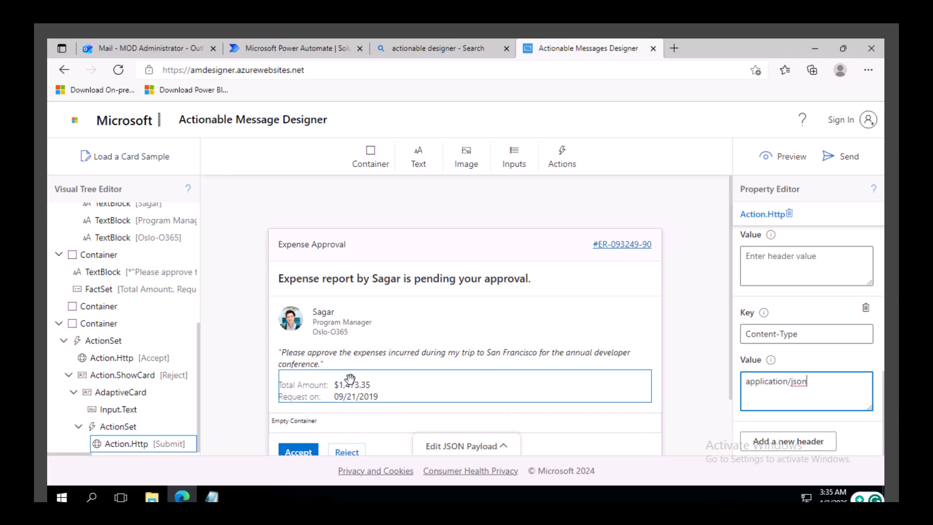
Step: Review the Accept action's URL, body and header settings
{"action": "left_click", "coordinate": [135, 360]}
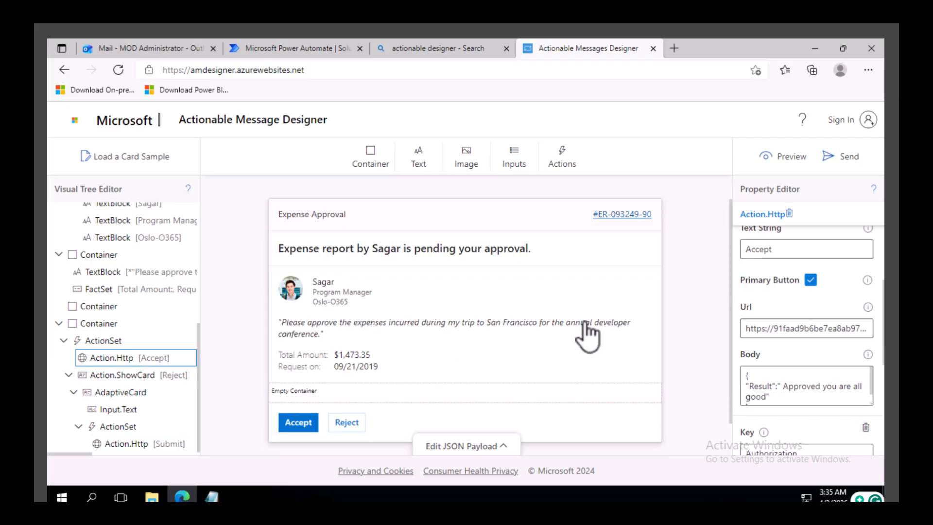
{"action": "left_click", "coordinate": [772, 326]}
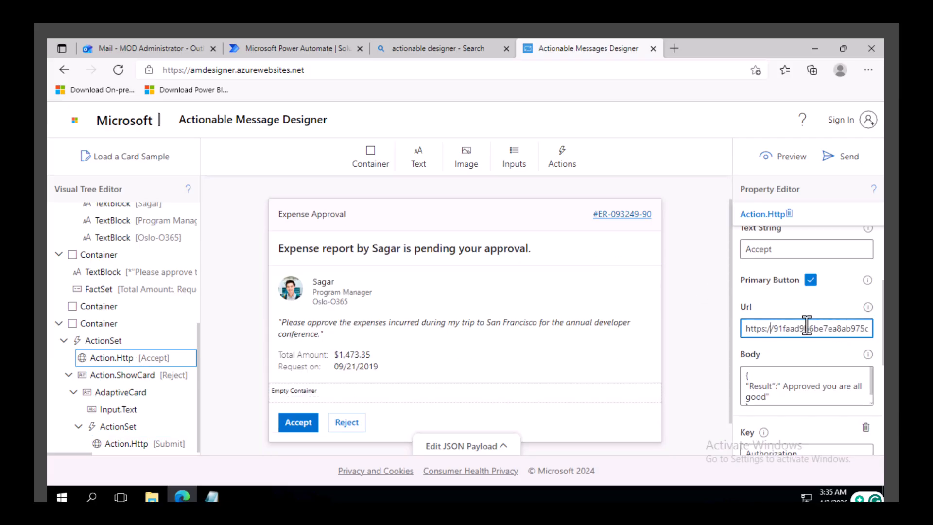
{"action": "scroll", "coordinate": [807, 325], "scroll_direction": "down", "scroll_amount": 2}
{"action": "left_click", "coordinate": [791, 327]}
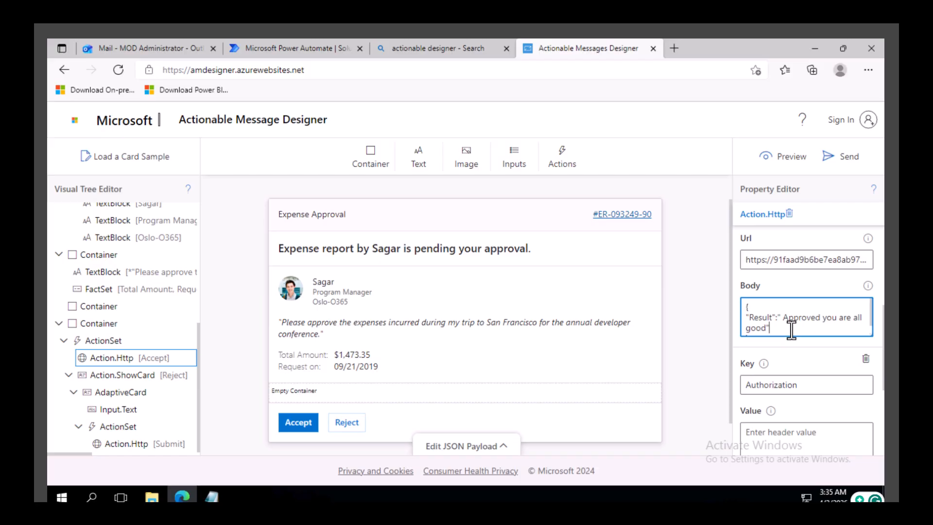
{"action": "scroll", "coordinate": [792, 384], "scroll_direction": "down", "scroll_amount": 2}
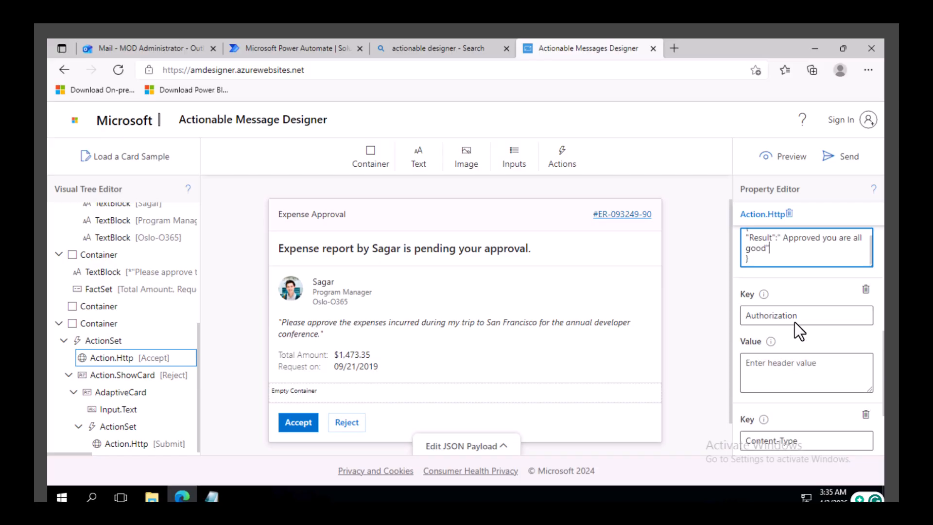
{"action": "scroll", "coordinate": [788, 379], "scroll_direction": "down", "scroll_amount": 2}
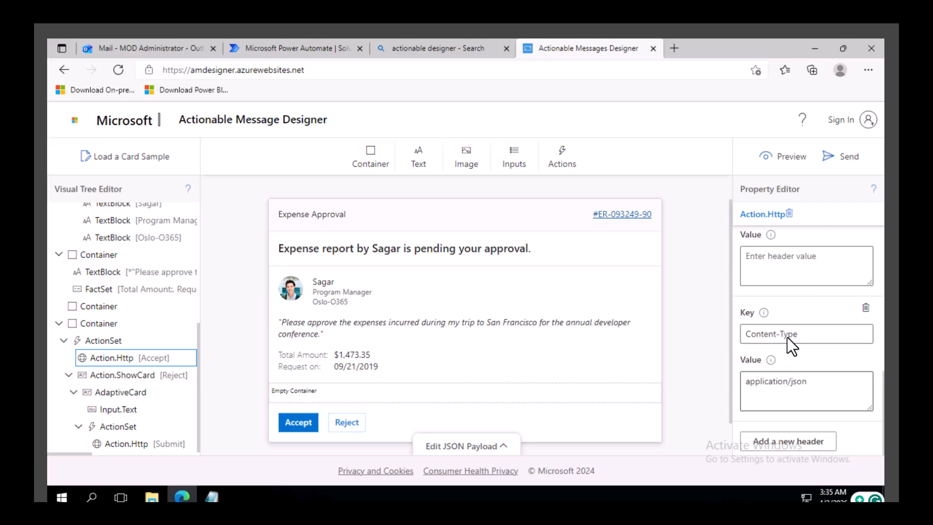
Step: Rewrite the Submit action's Body as { "comment": "This is rejected because {{Comment.value}}" } in JSON form
{"action": "left_click", "coordinate": [140, 445]}
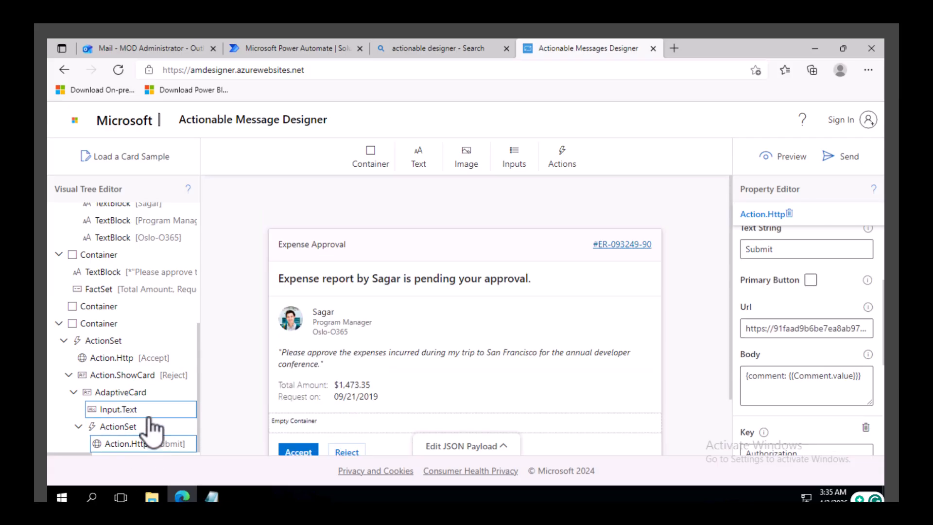
{"action": "left_click", "coordinate": [783, 328]}
{"action": "left_click", "coordinate": [784, 376]}
{"action": "scroll", "coordinate": [778, 369], "scroll_direction": "down", "scroll_amount": 1}
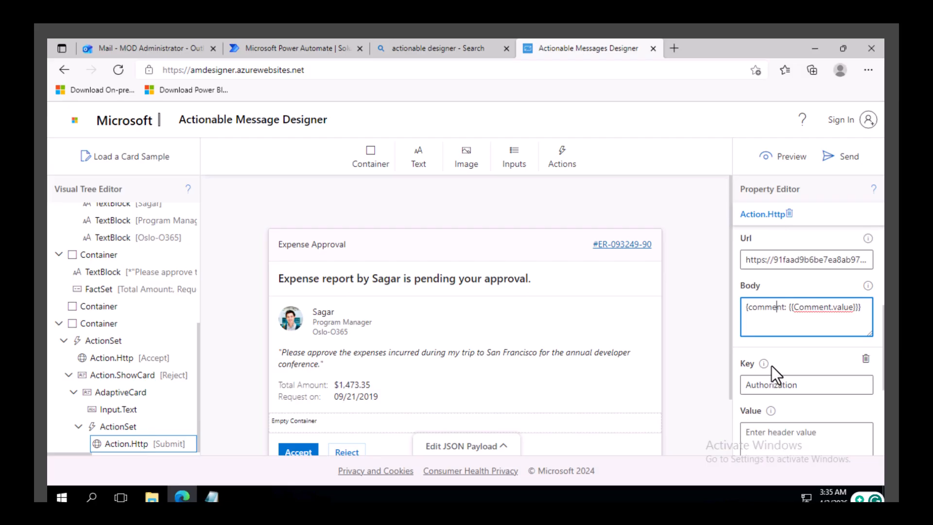
{"action": "scroll", "coordinate": [772, 366], "scroll_direction": "down", "scroll_amount": 3}
{"action": "scroll", "coordinate": [776, 352], "scroll_direction": "up", "scroll_amount": 3}
{"action": "left_click", "coordinate": [747, 307]}
{"action": "key", "text": "Return"}
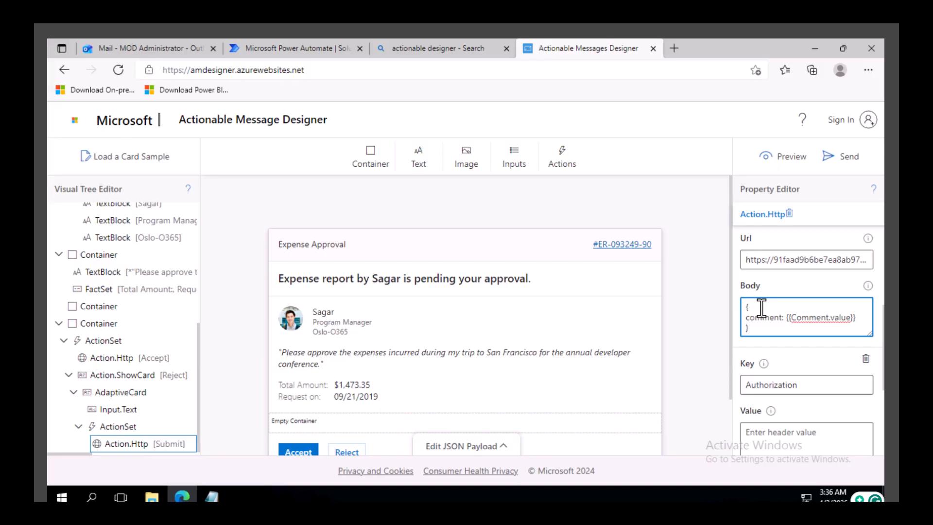
{"action": "type", "text": "\""}
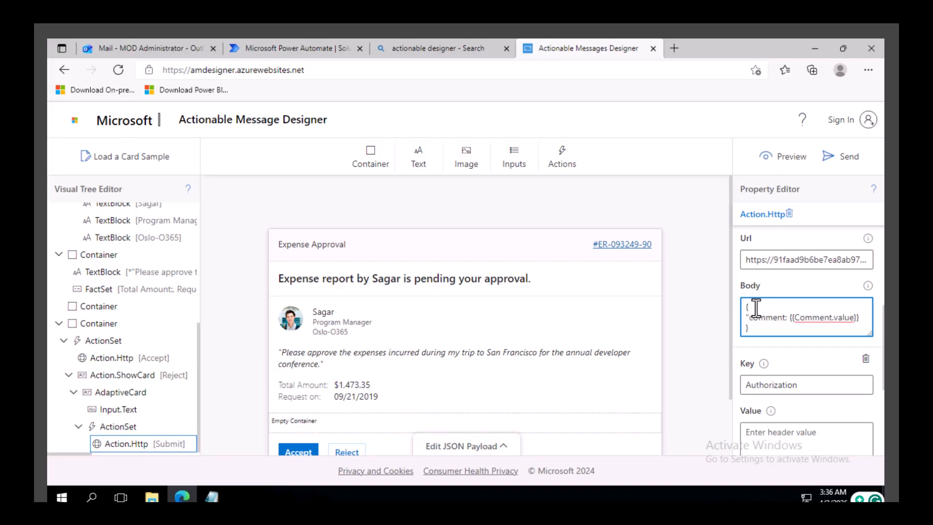
{"action": "left_click", "coordinate": [786, 318]}
{"action": "type", "text": "\""}
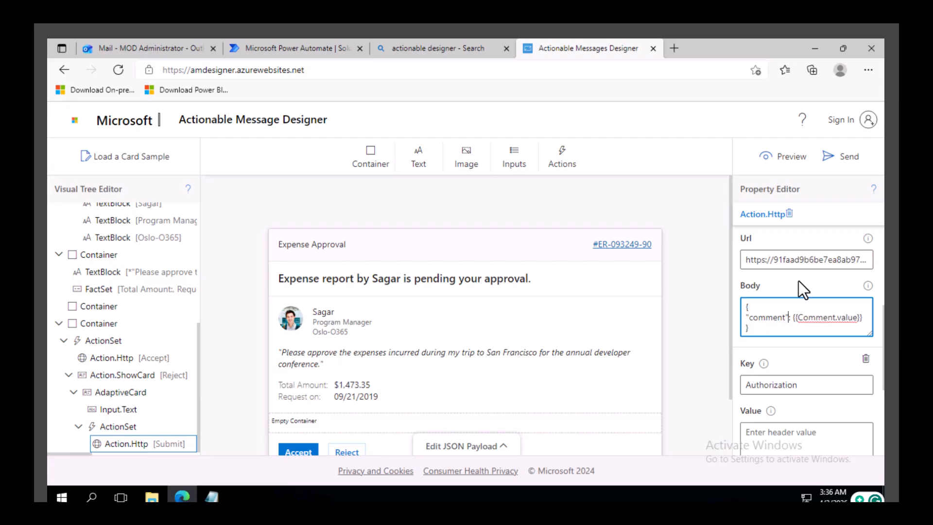
{"action": "key", "text": "Right"}
{"action": "key", "text": "Right"}
{"action": "type", "text": "\""}
{"action": "type", "text": "This is reject"}
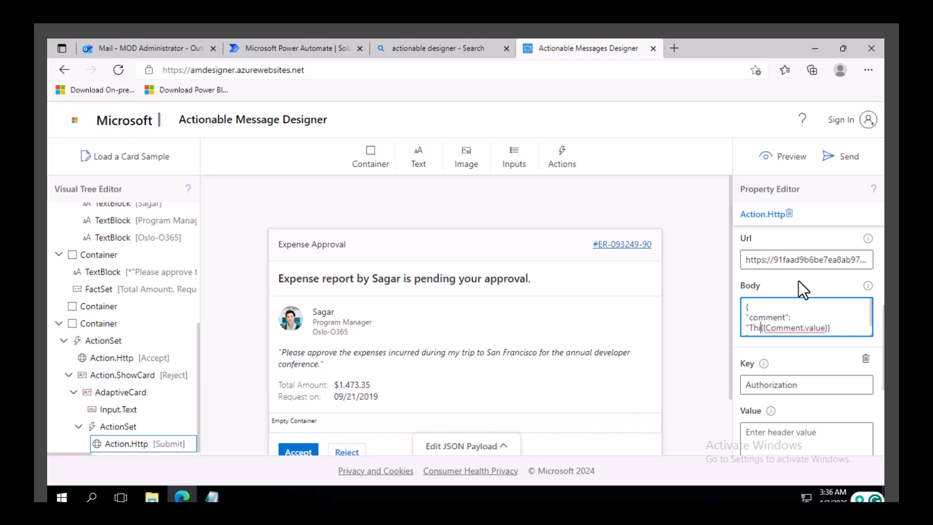
{"action": "type", "text": "ed becau"}
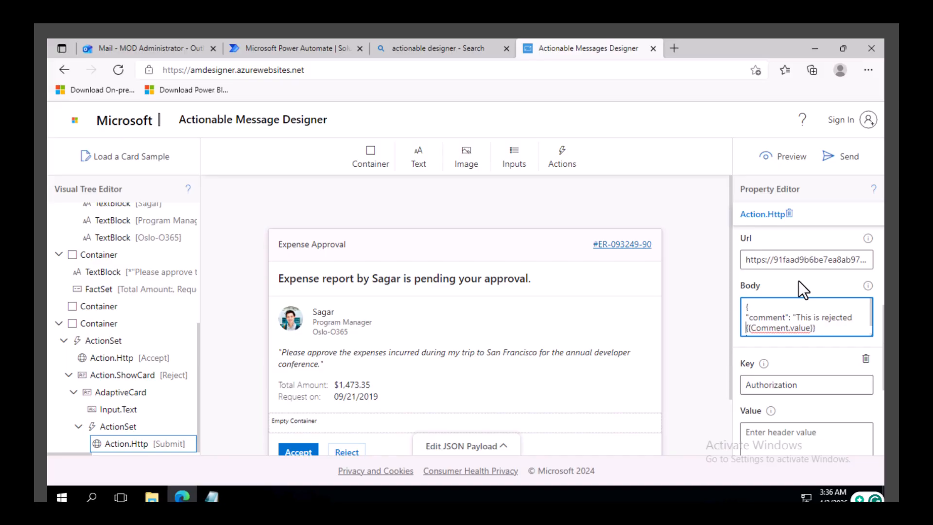
{"action": "type", "text": "se"}
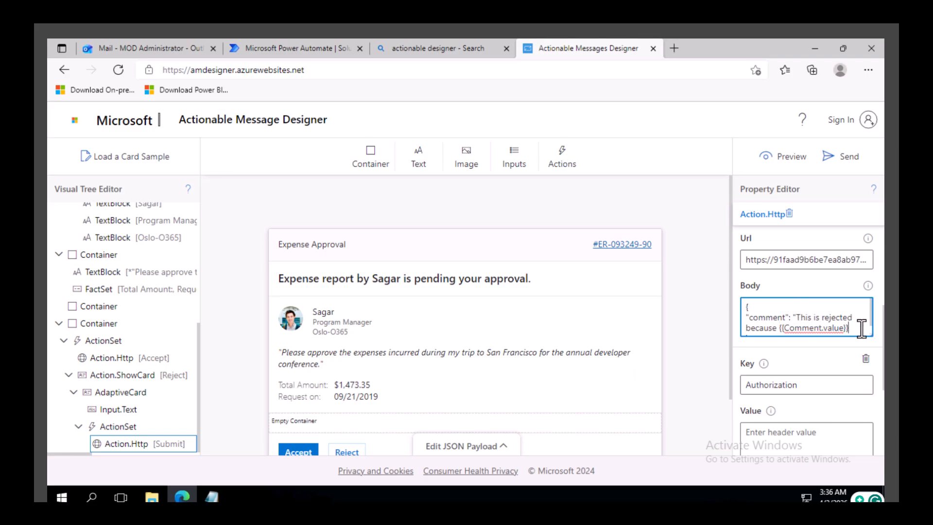
Step: Preview the card and test the Accept action, then close the action result dialog
{"action": "scroll", "coordinate": [863, 322], "scroll_direction": "down", "scroll_amount": 1}
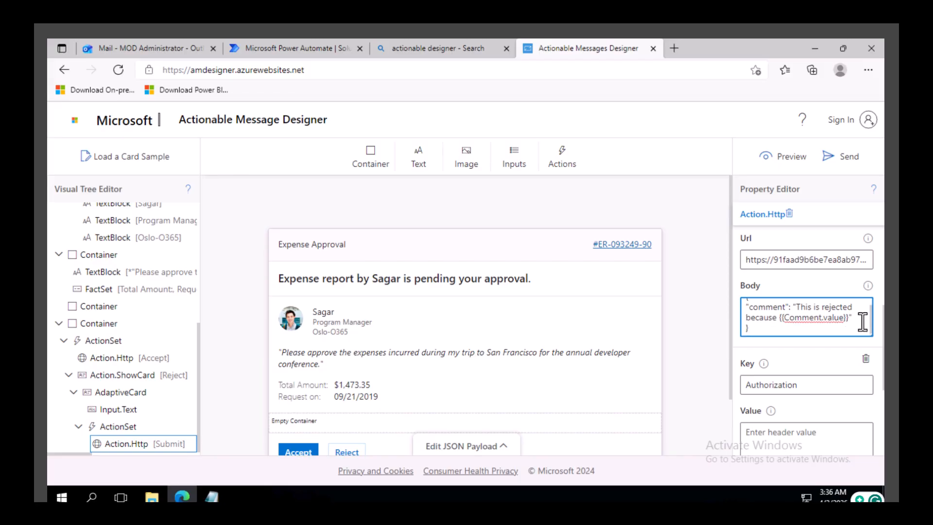
{"action": "left_click", "coordinate": [795, 156]}
{"action": "scroll", "coordinate": [441, 374], "scroll_direction": "down", "scroll_amount": 3}
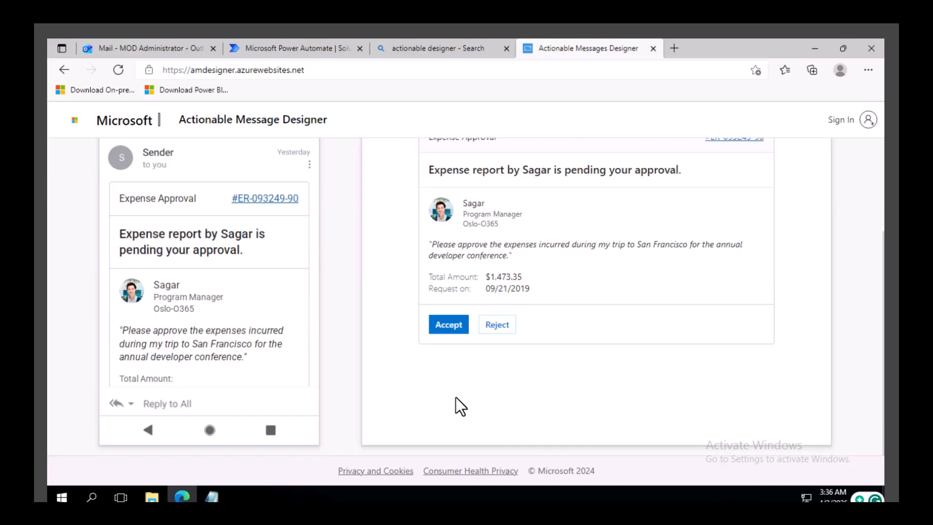
{"action": "left_click", "coordinate": [452, 329]}
{"action": "scroll", "coordinate": [474, 222], "scroll_direction": "down", "scroll_amount": 3}
{"action": "scroll", "coordinate": [474, 221], "scroll_direction": "up", "scroll_amount": 3}
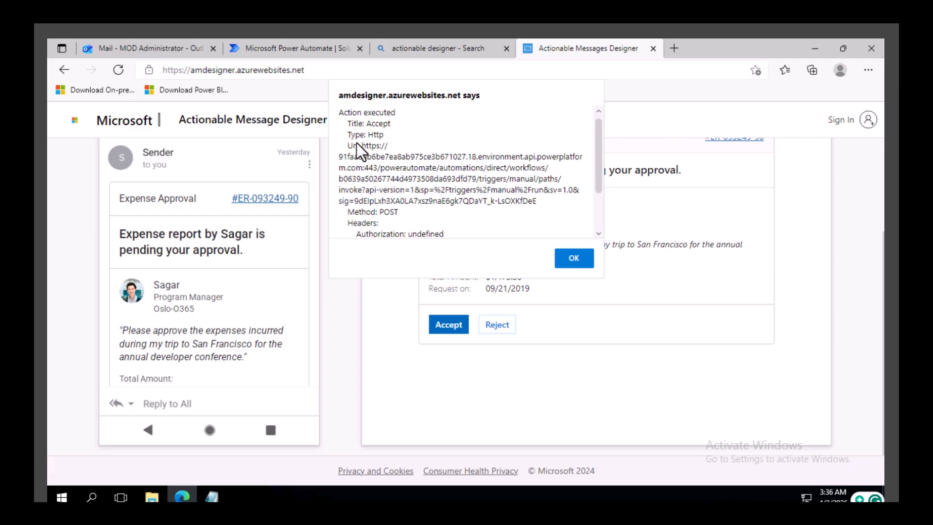
{"action": "scroll", "coordinate": [368, 173], "scroll_direction": "down", "scroll_amount": 2}
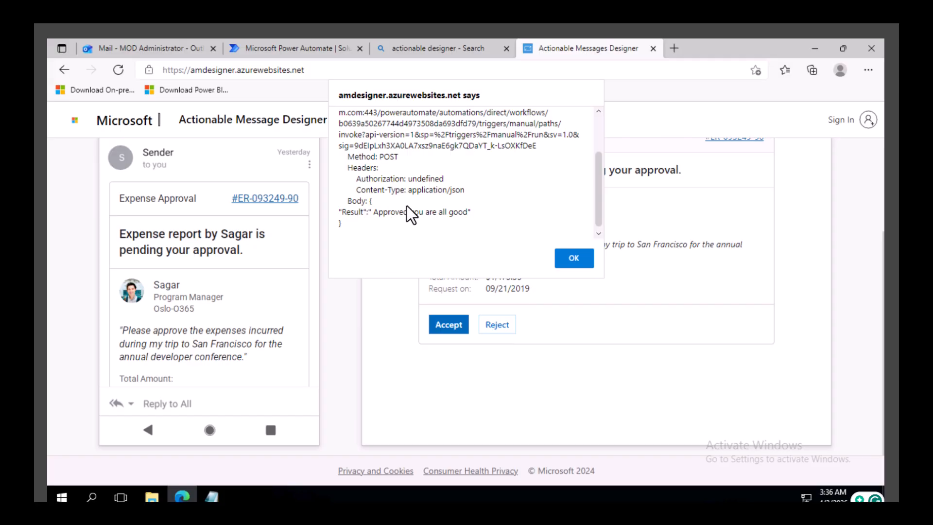
{"action": "left_click", "coordinate": [576, 260]}
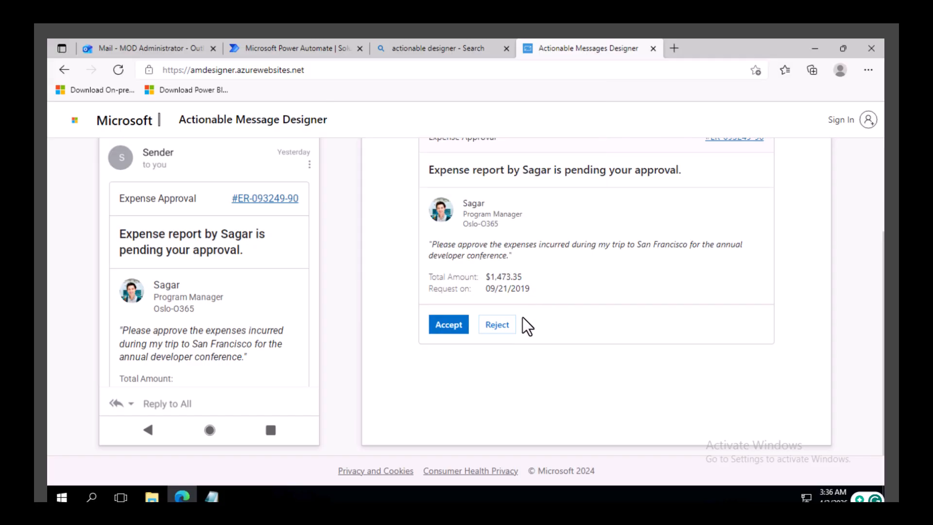
Step: Test the Reject card's Submit action in the preview, dismiss the result and leave the preview
{"action": "left_click", "coordinate": [509, 327]}
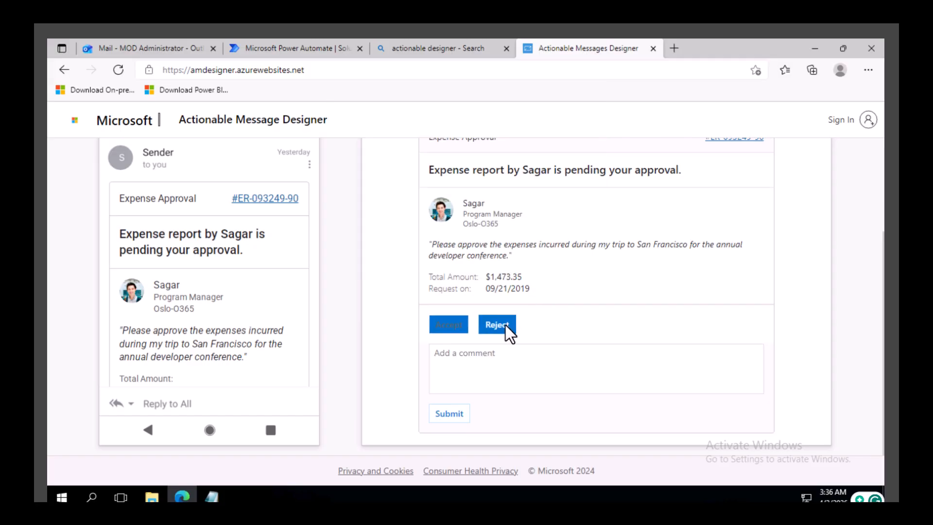
{"action": "left_click", "coordinate": [449, 414]}
{"action": "scroll", "coordinate": [467, 199], "scroll_direction": "down", "scroll_amount": 2}
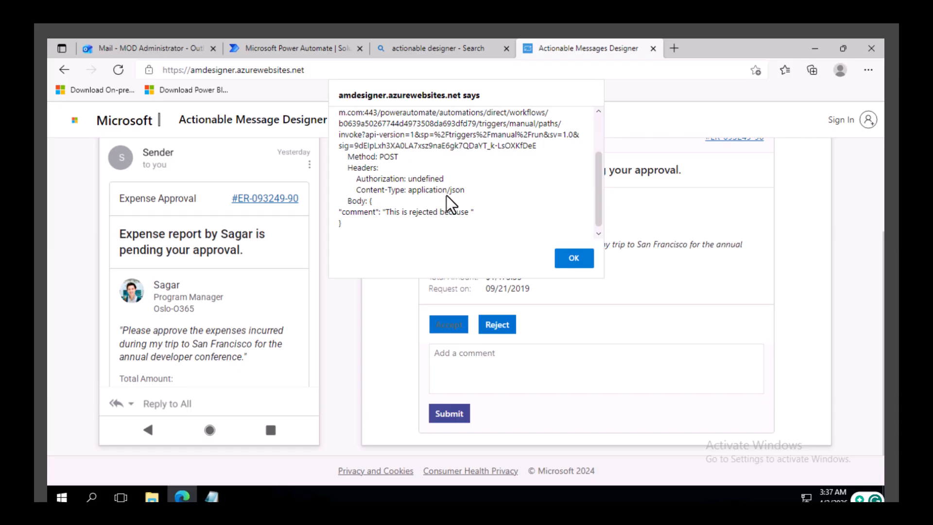
{"action": "left_click", "coordinate": [569, 259]}
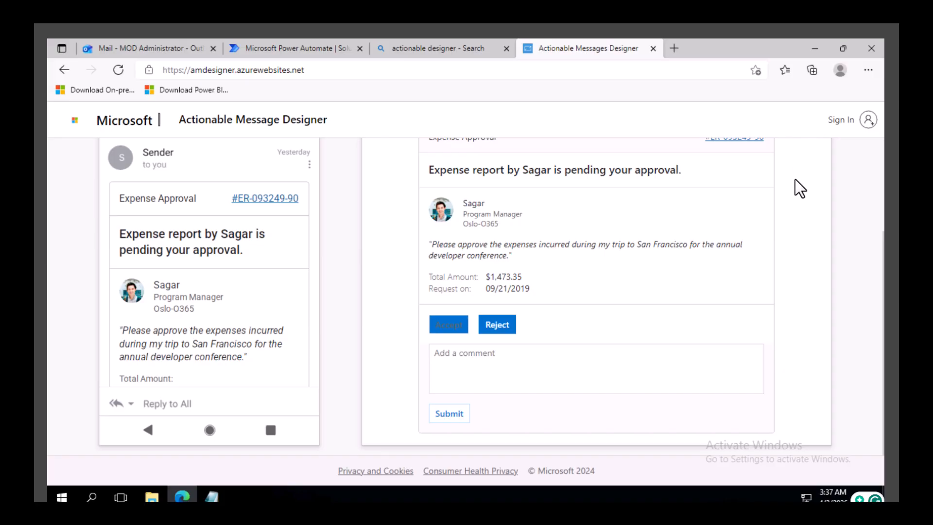
{"action": "scroll", "coordinate": [800, 188], "scroll_direction": "up", "scroll_amount": 3}
{"action": "left_click", "coordinate": [788, 163]}
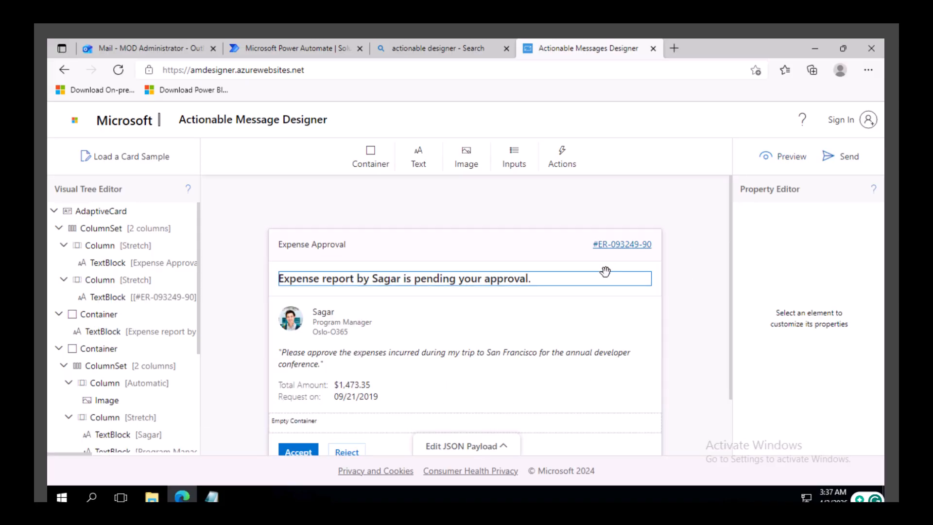
Step: Open the card's JSON payload to review it and switch to the Power Automate flow tab
{"action": "scroll", "coordinate": [500, 329], "scroll_direction": "down", "scroll_amount": 2}
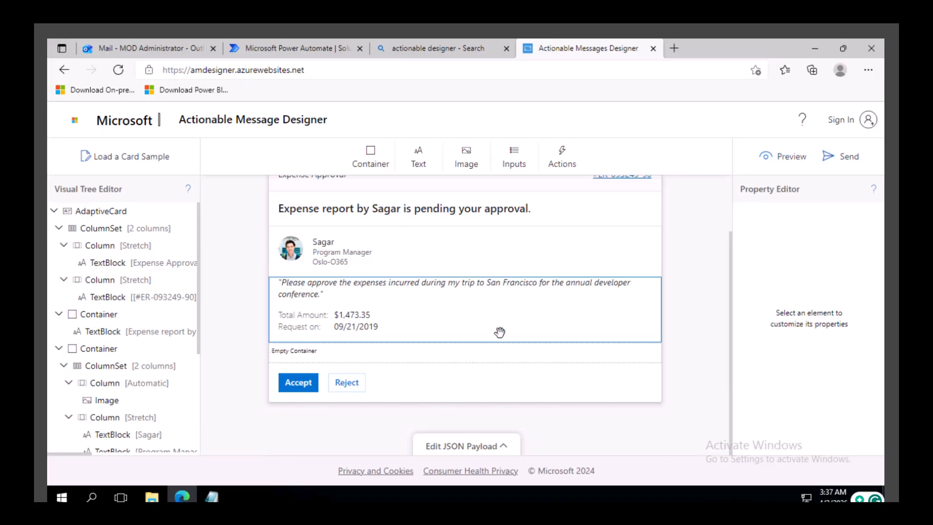
{"action": "left_click", "coordinate": [470, 446]}
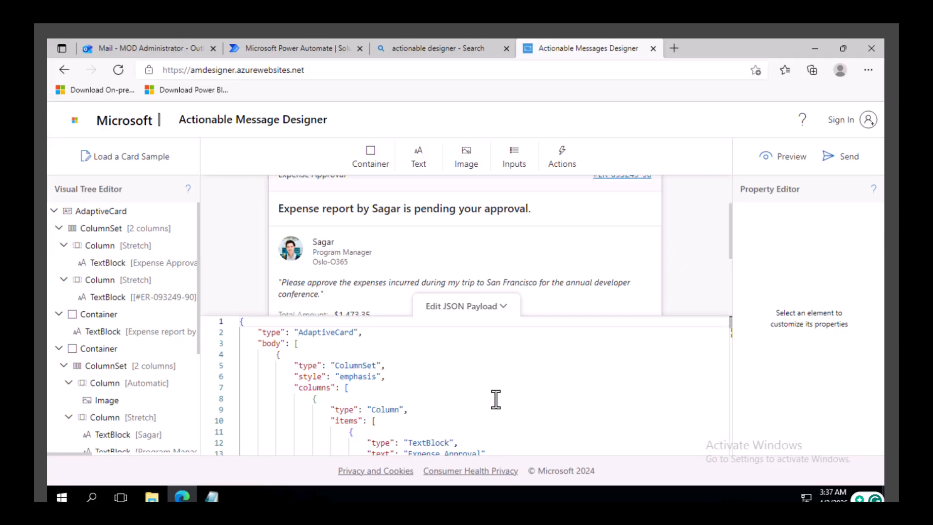
{"action": "scroll", "coordinate": [496, 400], "scroll_direction": "down", "scroll_amount": 12}
{"action": "scroll", "coordinate": [496, 400], "scroll_direction": "up", "scroll_amount": 3}
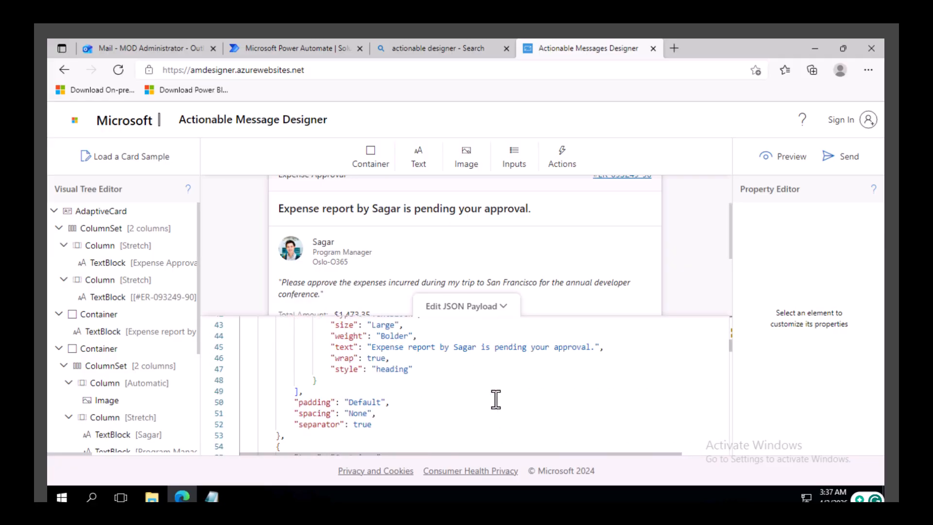
{"action": "scroll", "coordinate": [496, 399], "scroll_direction": "up", "scroll_amount": 9}
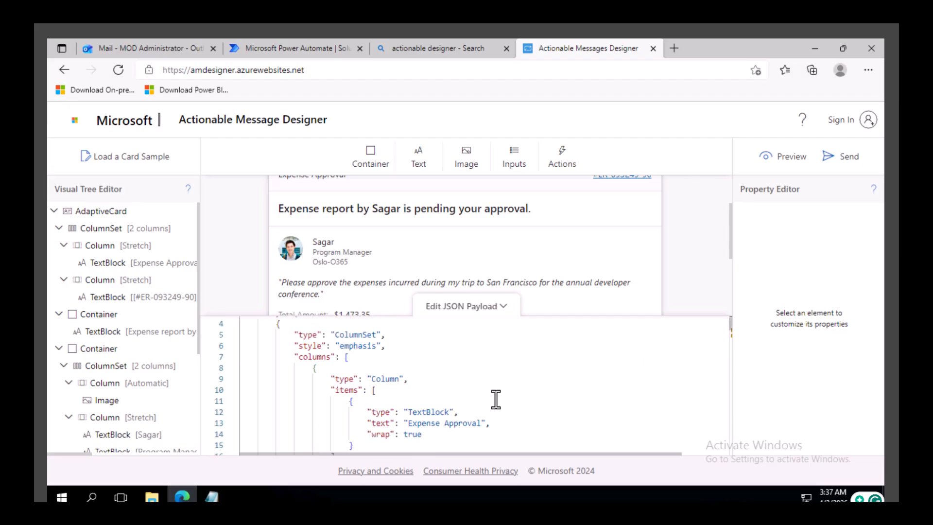
{"action": "left_click", "coordinate": [307, 47]}
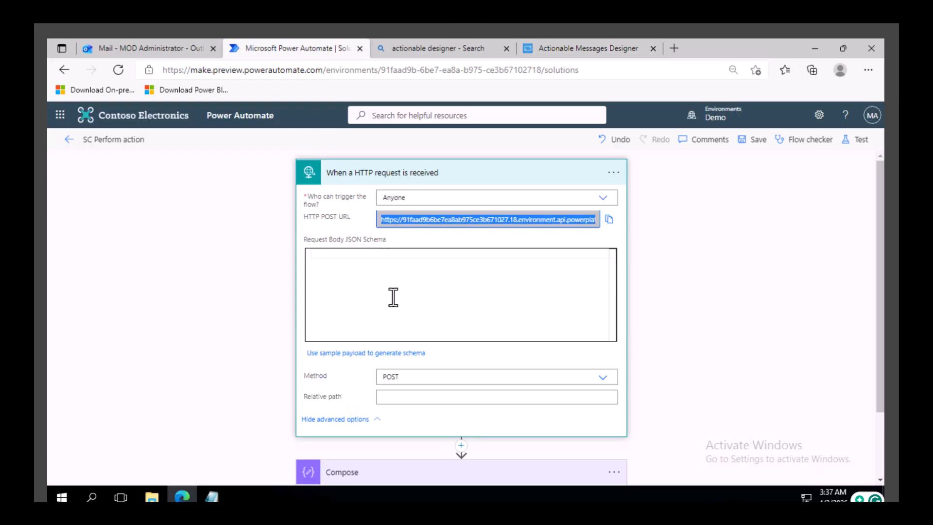
Step: Add an Office 365 Outlook Send an email (V2) action after the Compose step in the HTTP-triggered flow
{"action": "scroll", "coordinate": [684, 302], "scroll_direction": "down", "scroll_amount": 2}
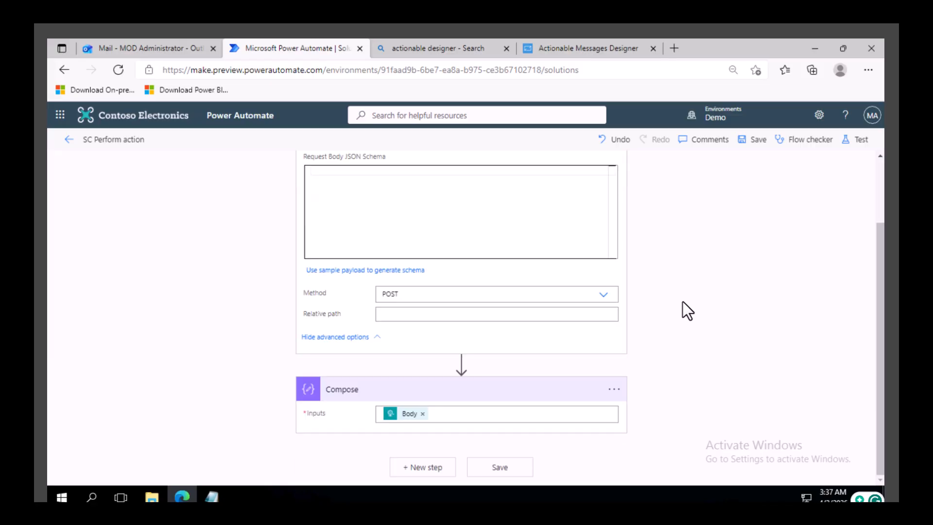
{"action": "left_click", "coordinate": [427, 466]}
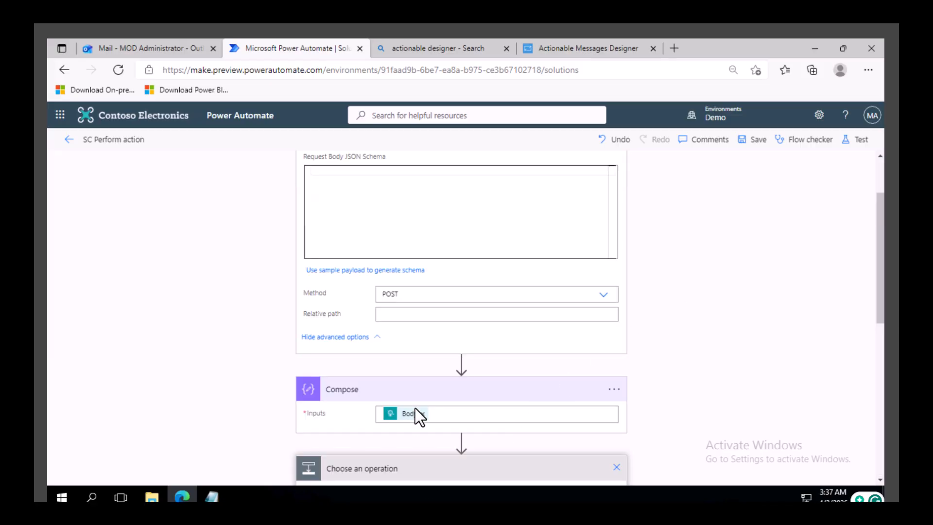
{"action": "left_click", "coordinate": [368, 215]}
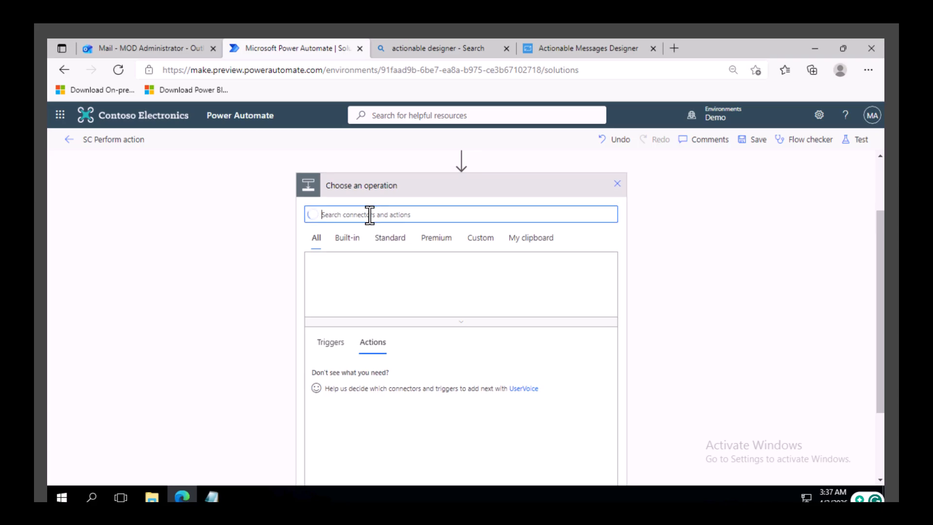
{"action": "type", "text": "outlook"}
{"action": "scroll", "coordinate": [344, 408], "scroll_direction": "down", "scroll_amount": 1}
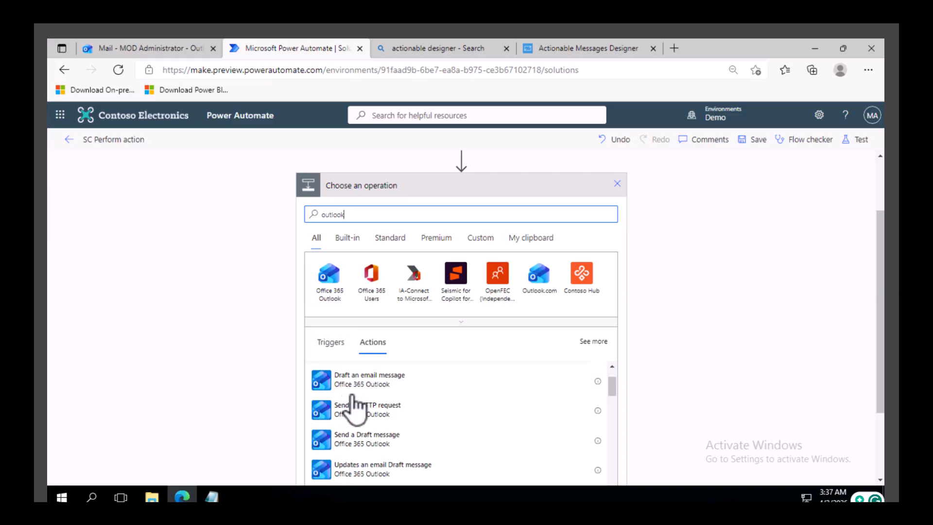
{"action": "scroll", "coordinate": [690, 323], "scroll_direction": "down", "scroll_amount": 2}
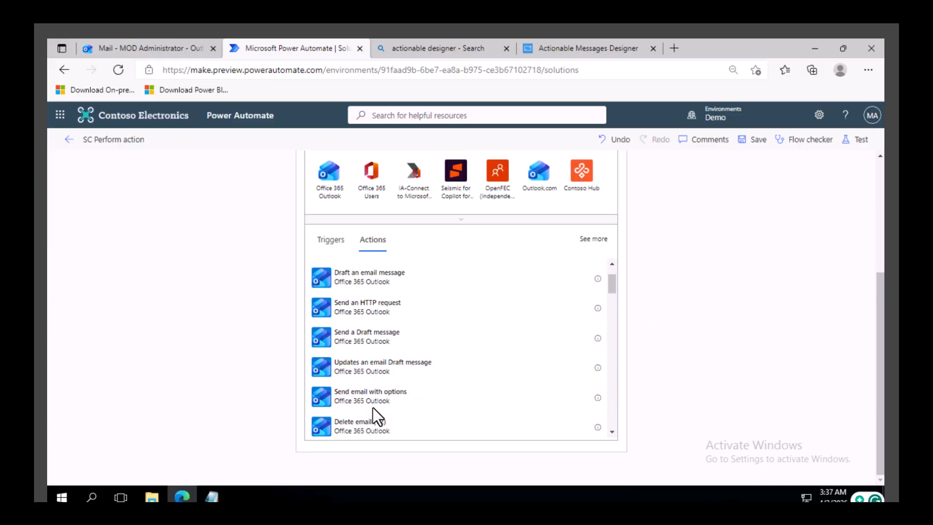
{"action": "scroll", "coordinate": [377, 408], "scroll_direction": "down", "scroll_amount": 1}
{"action": "scroll", "coordinate": [378, 408], "scroll_direction": "down", "scroll_amount": 1}
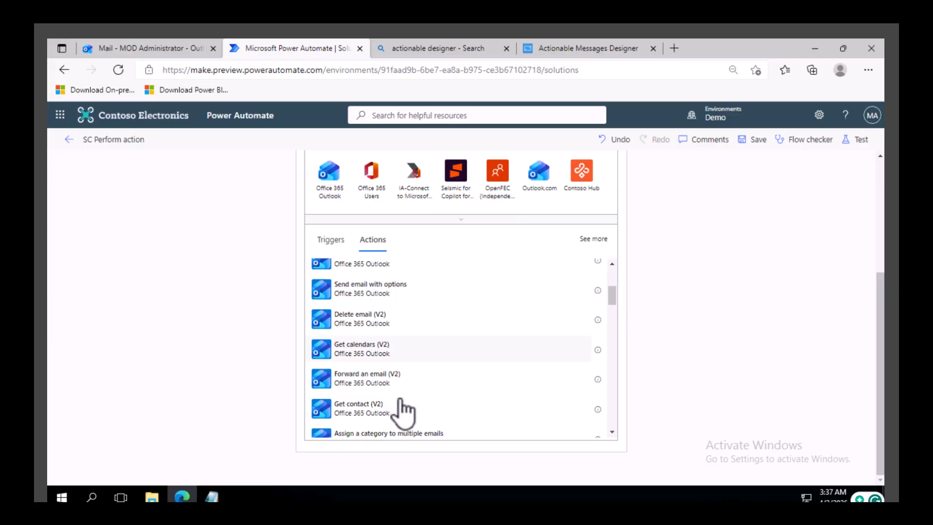
{"action": "scroll", "coordinate": [378, 409], "scroll_direction": "down", "scroll_amount": 2}
{"action": "scroll", "coordinate": [374, 403], "scroll_direction": "up", "scroll_amount": 3}
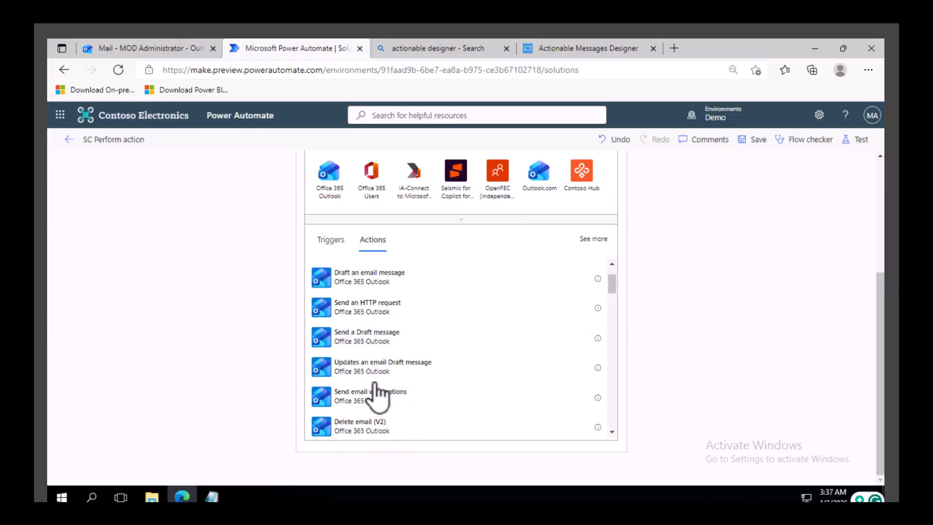
{"action": "scroll", "coordinate": [360, 251], "scroll_direction": "up", "scroll_amount": 4}
{"action": "left_click", "coordinate": [327, 357]}
{"action": "type", "text": "send"}
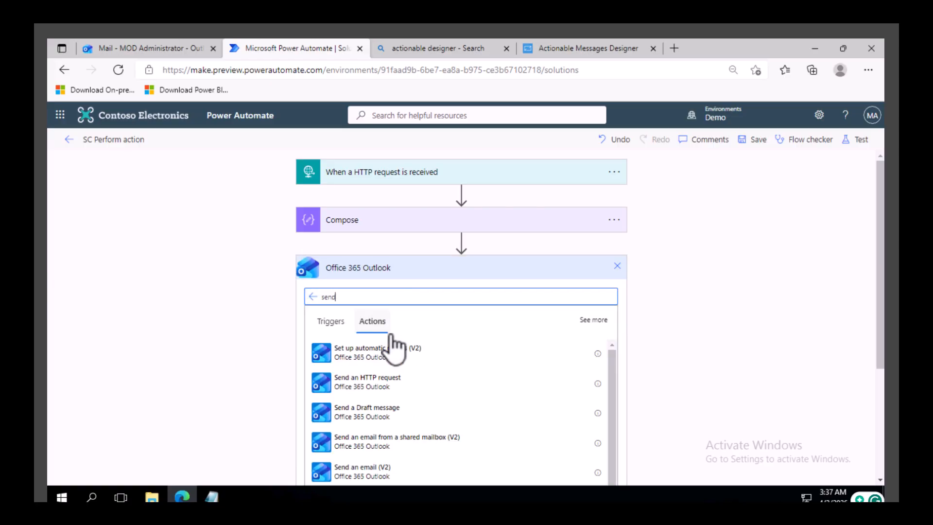
{"action": "left_click", "coordinate": [398, 380]}
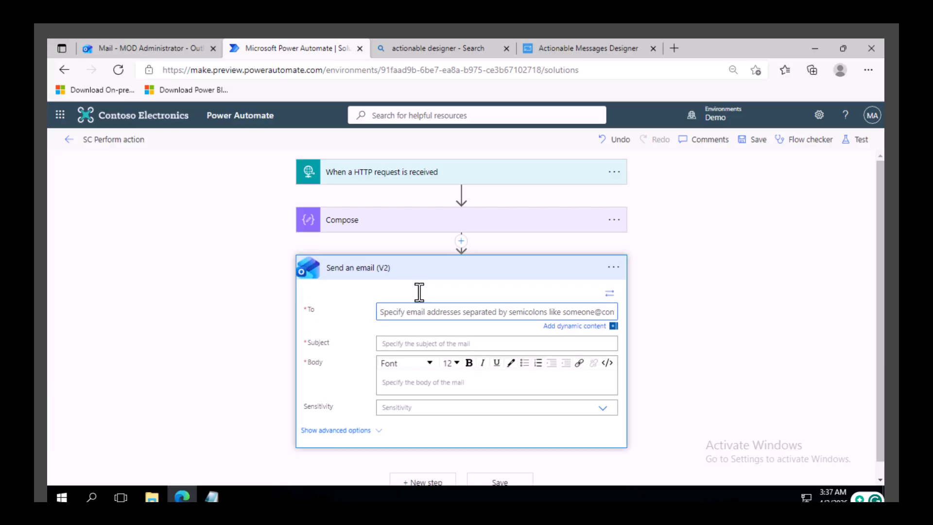
Step: Address the email to the administrator account and set the subject to "Status of your expense report."
{"action": "type", "text": "mod"}
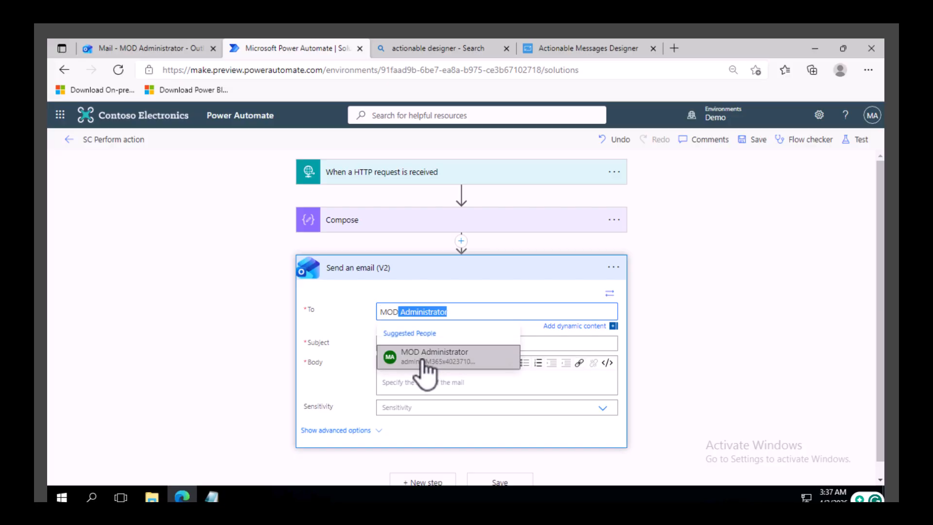
{"action": "left_click", "coordinate": [429, 360]}
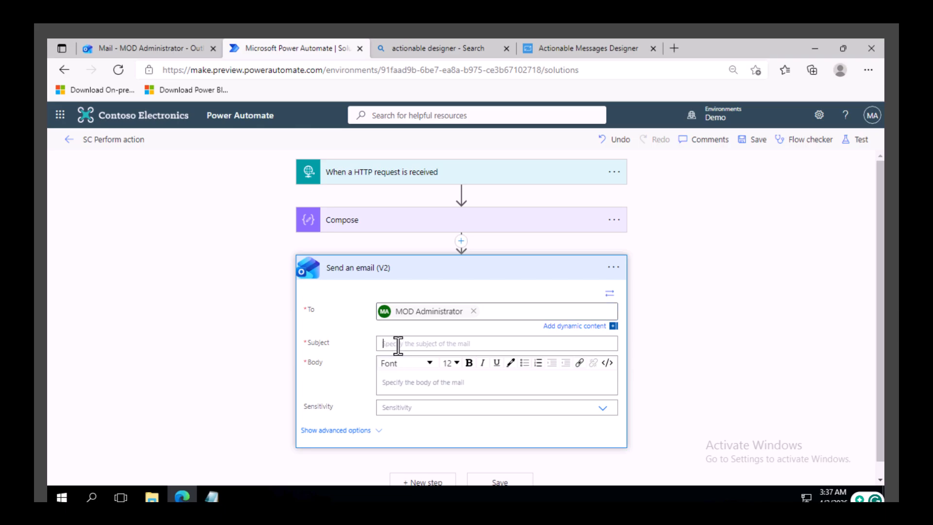
{"action": "left_click", "coordinate": [400, 346]}
{"action": "type", "text": "St"}
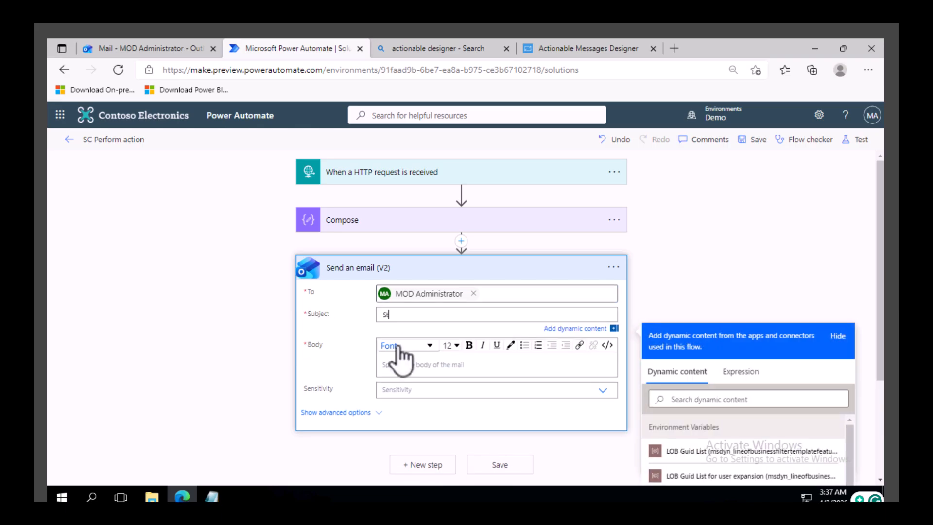
{"action": "type", "text": "atus of your expense report."}
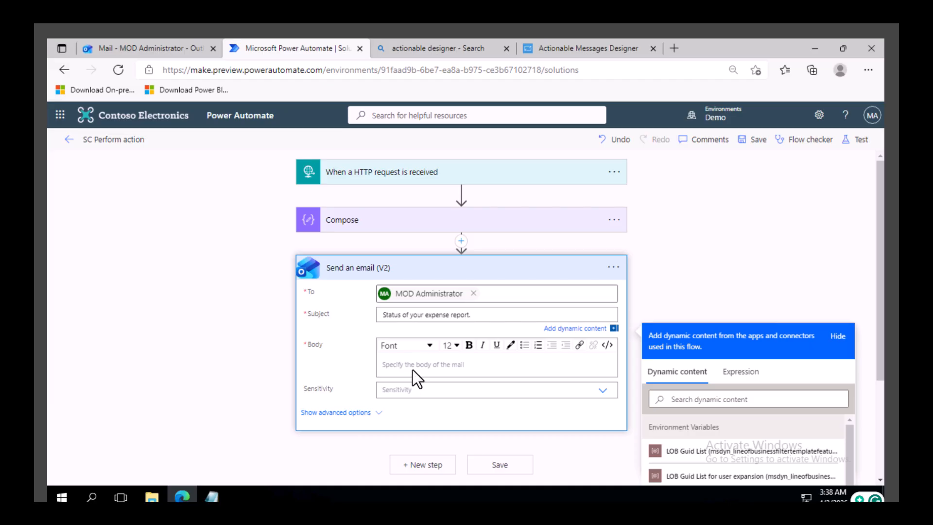
Step: Write the email body "Hi," and "Your report status" followed by the Compose step's Outputs
{"action": "left_click", "coordinate": [414, 369]}
{"action": "type", "text": "Hi,"}
{"action": "key", "text": "Return"}
{"action": "key", "text": "Return"}
{"action": "type", "text": "Your report status"}
{"action": "key", "text": "Return"}
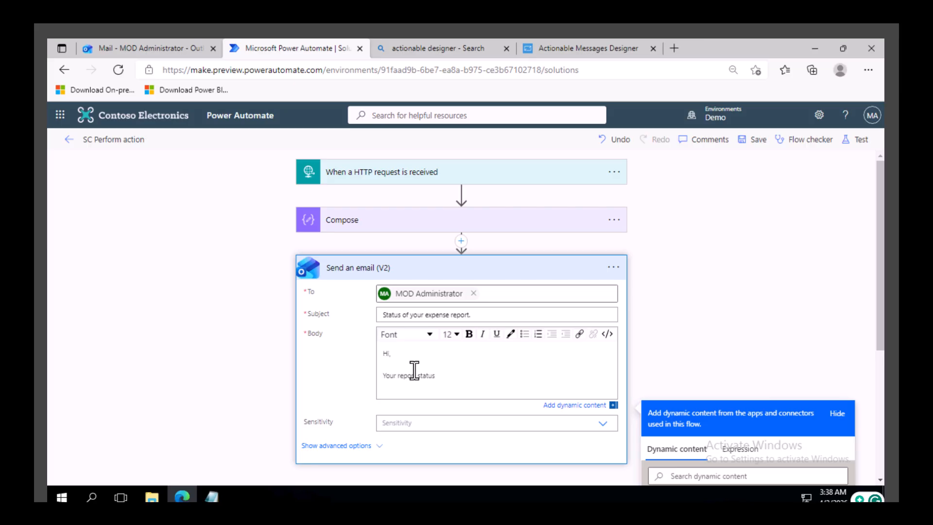
{"action": "scroll", "coordinate": [625, 327], "scroll_direction": "down", "scroll_amount": 5}
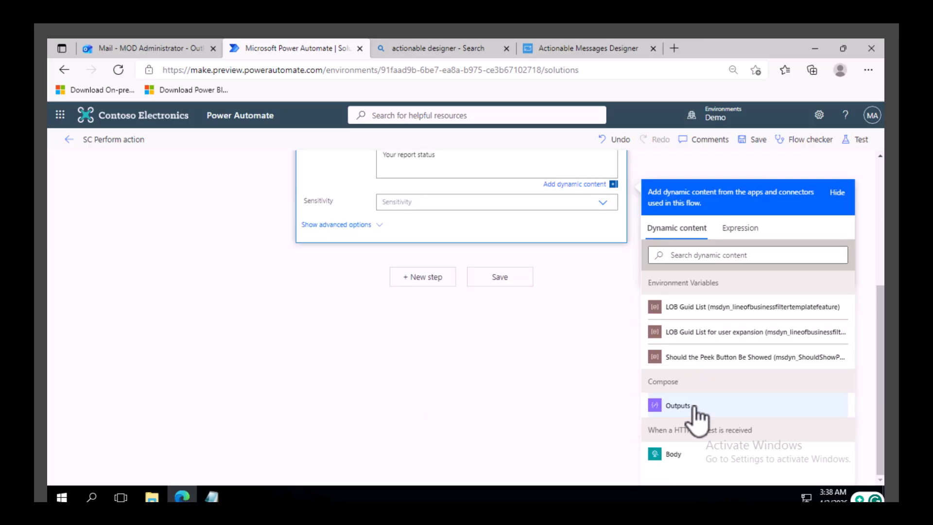
{"action": "left_click", "coordinate": [694, 407]}
{"action": "scroll", "coordinate": [426, 258], "scroll_direction": "up", "scroll_amount": 5}
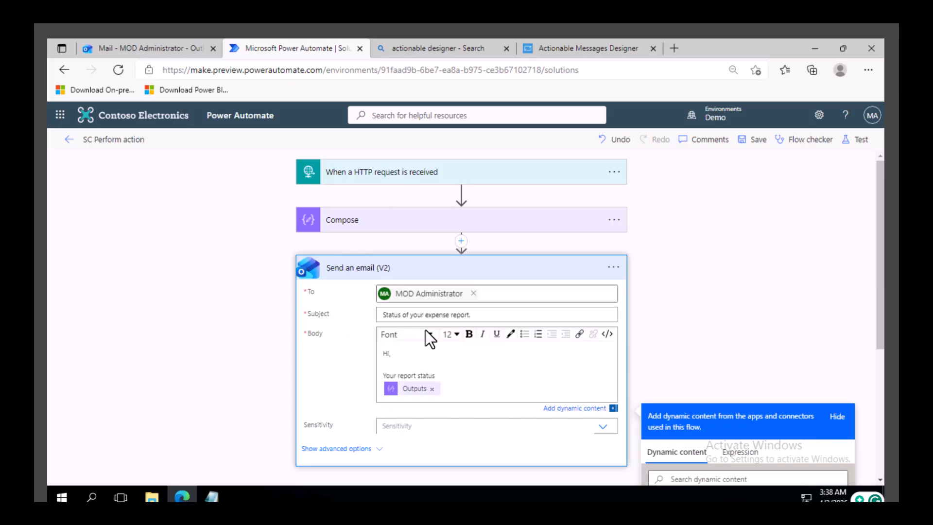
Step: Save the flow
{"action": "left_click", "coordinate": [750, 140]}
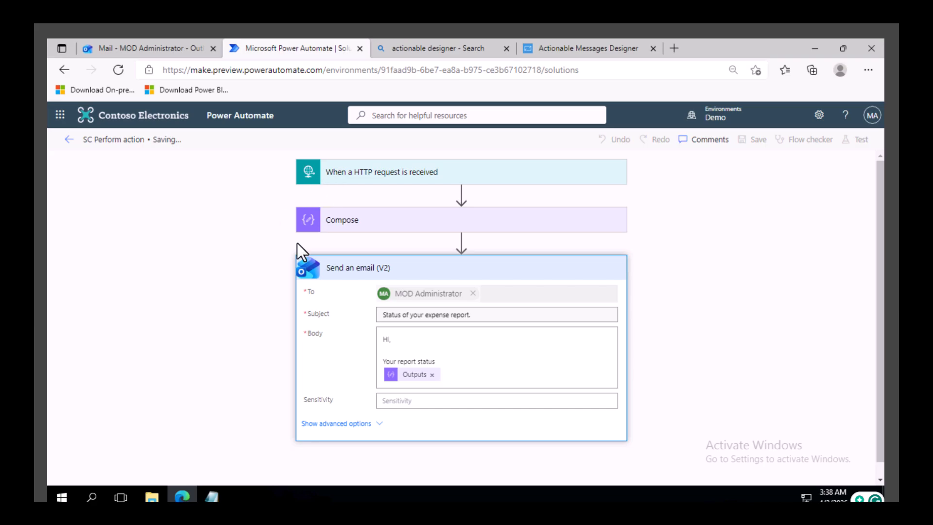
{"action": "left_click", "coordinate": [574, 48]}
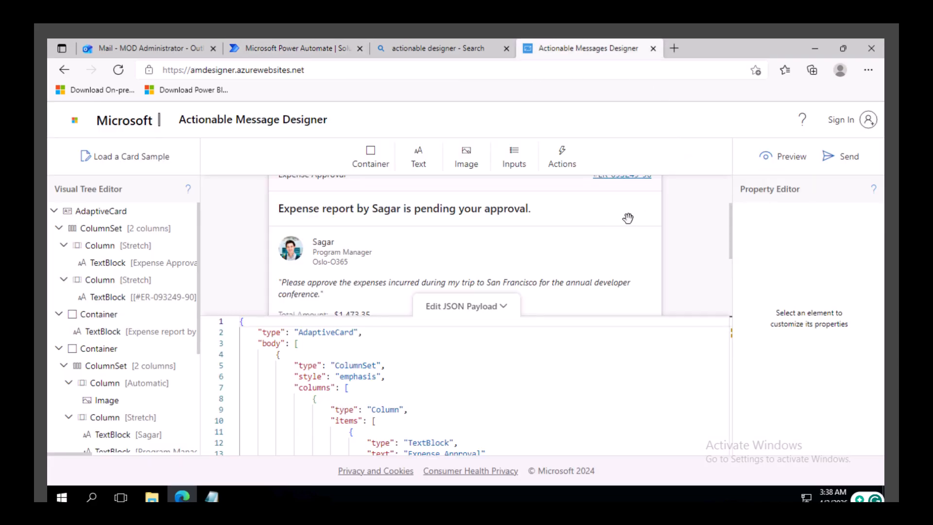
{"action": "left_click", "coordinate": [313, 48]}
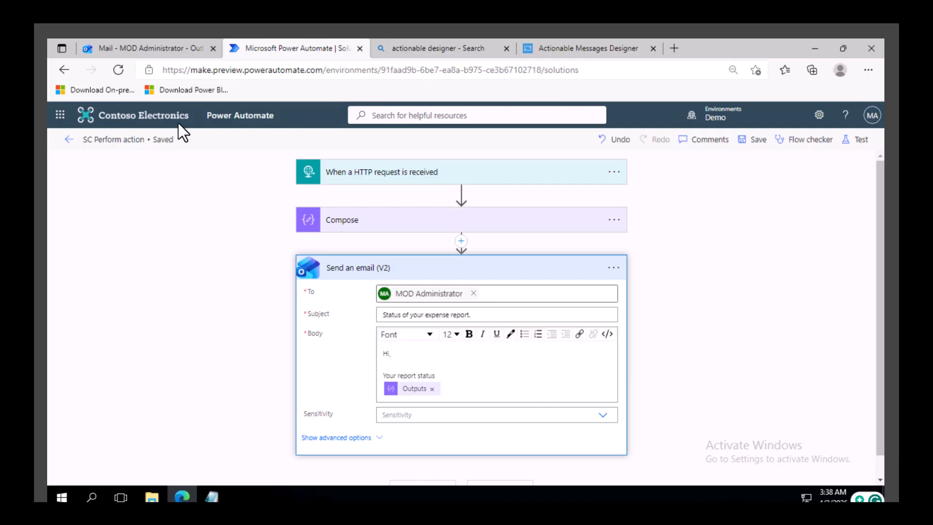
Step: Duplicate the Power Automate tab and open the SC Flow Demos solution's list of objects
{"action": "right_click", "coordinate": [278, 53]}
{"action": "key", "text": "Escape"}
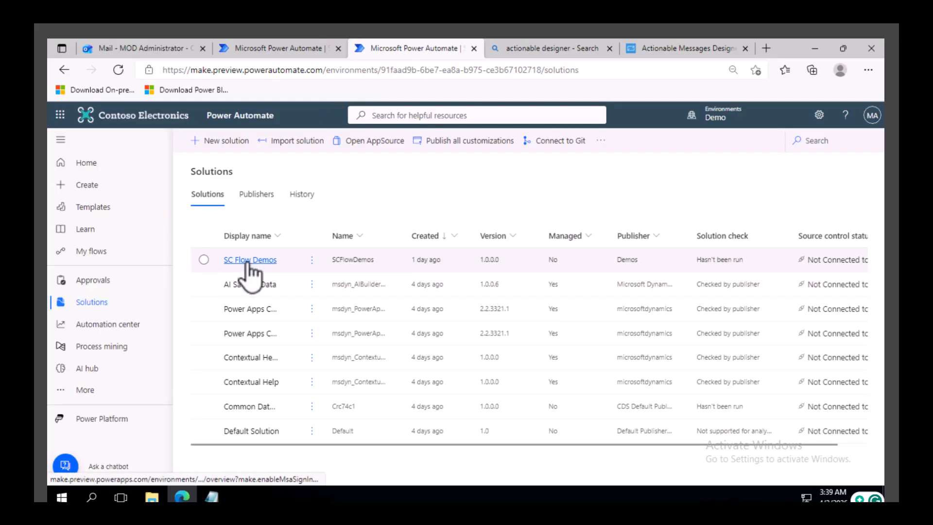
{"action": "left_click", "coordinate": [249, 261]}
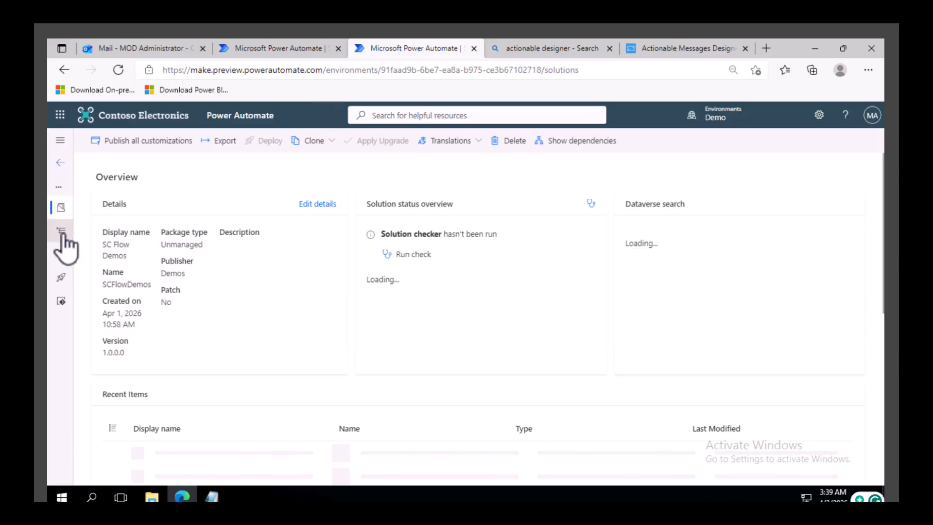
{"action": "left_click", "coordinate": [62, 232]}
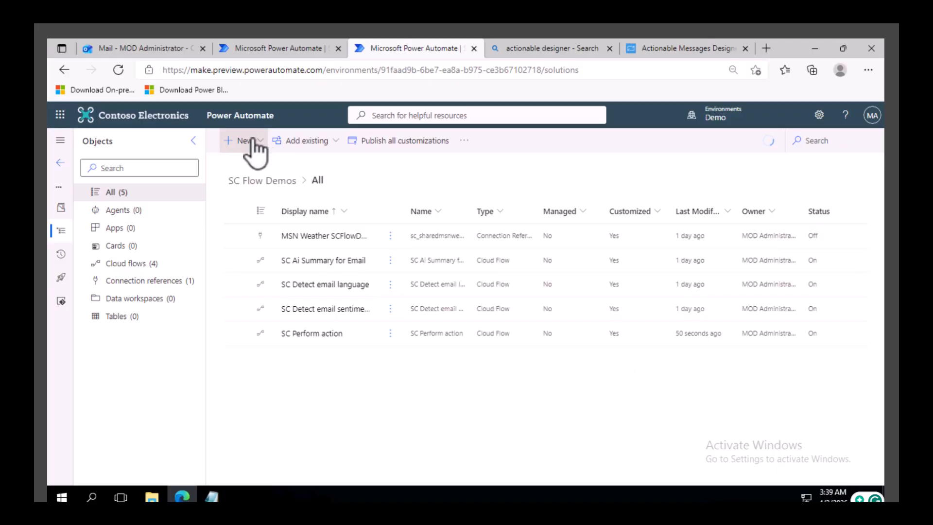
Step: Create a new cloud flow in the solution that starts with the Manually trigger a flow trigger
{"action": "left_click", "coordinate": [251, 140]}
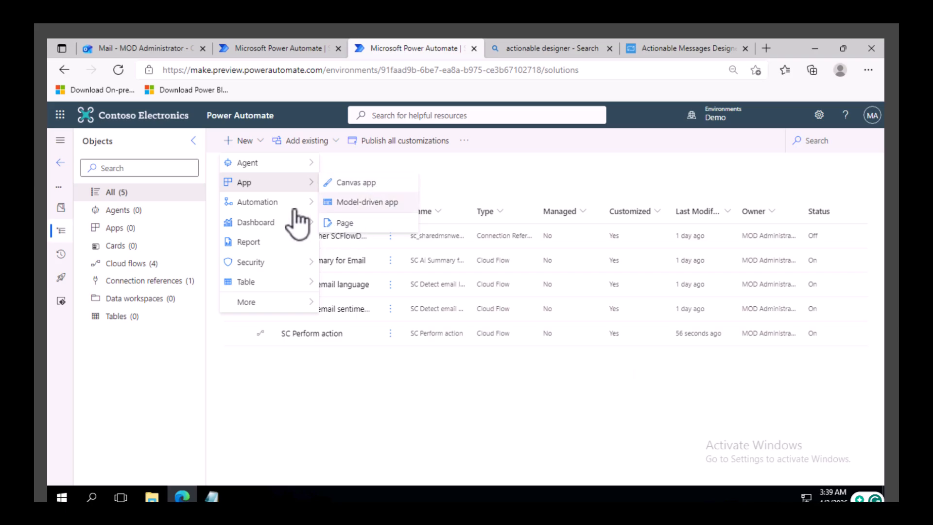
{"action": "mouse_move", "coordinate": [280, 204]}
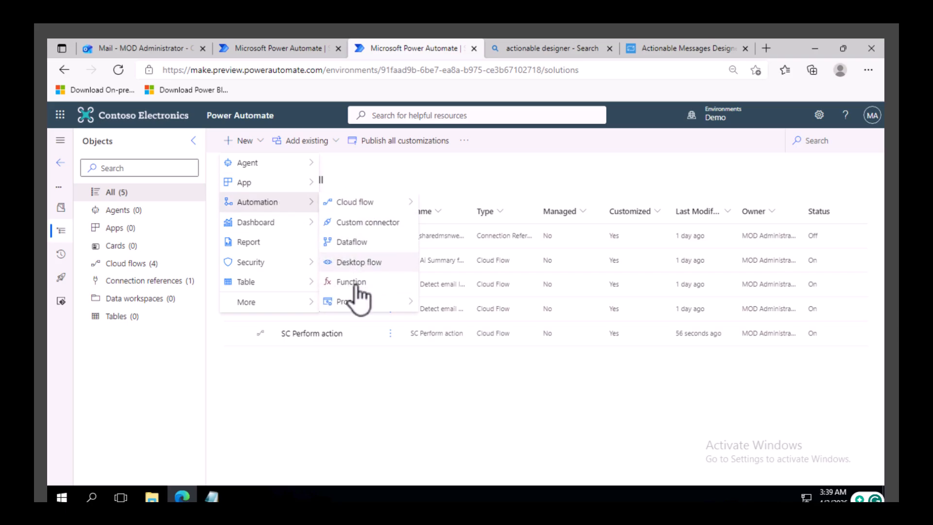
{"action": "mouse_move", "coordinate": [375, 203]}
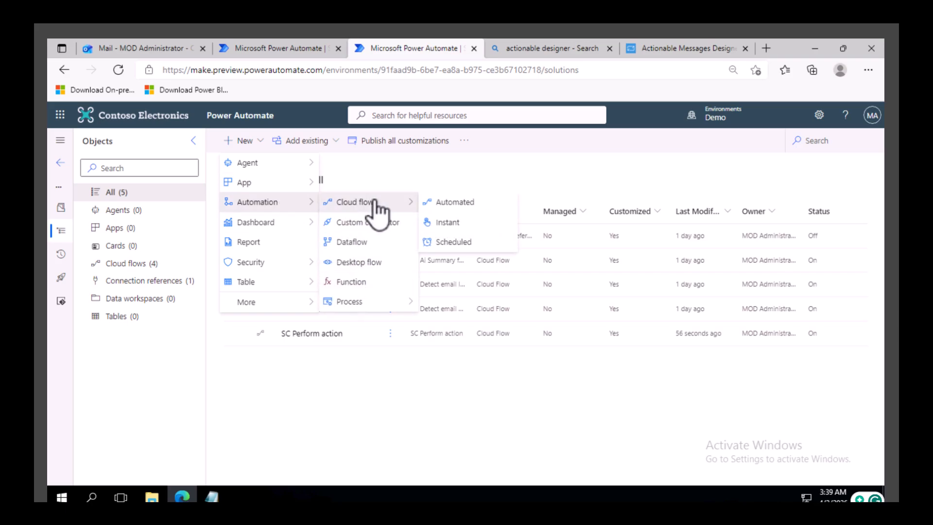
{"action": "left_click", "coordinate": [462, 203]}
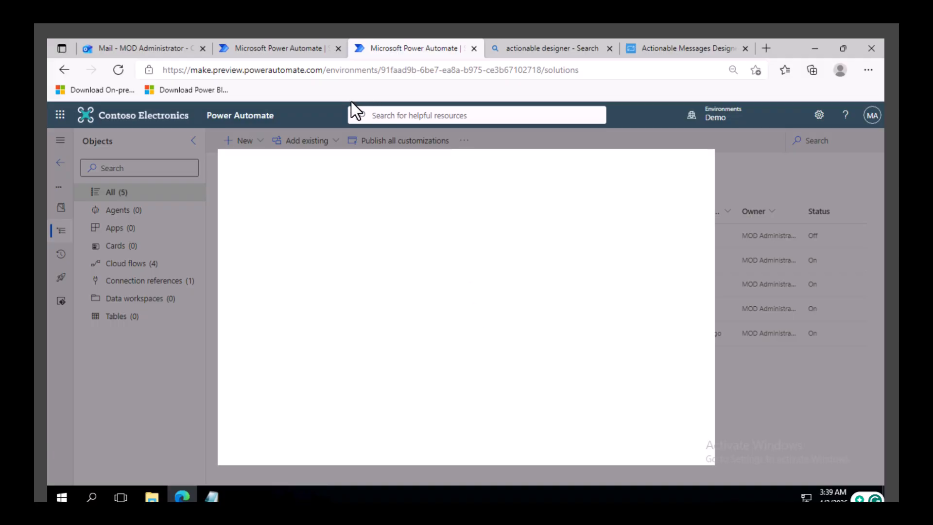
{"action": "left_click", "coordinate": [585, 452]}
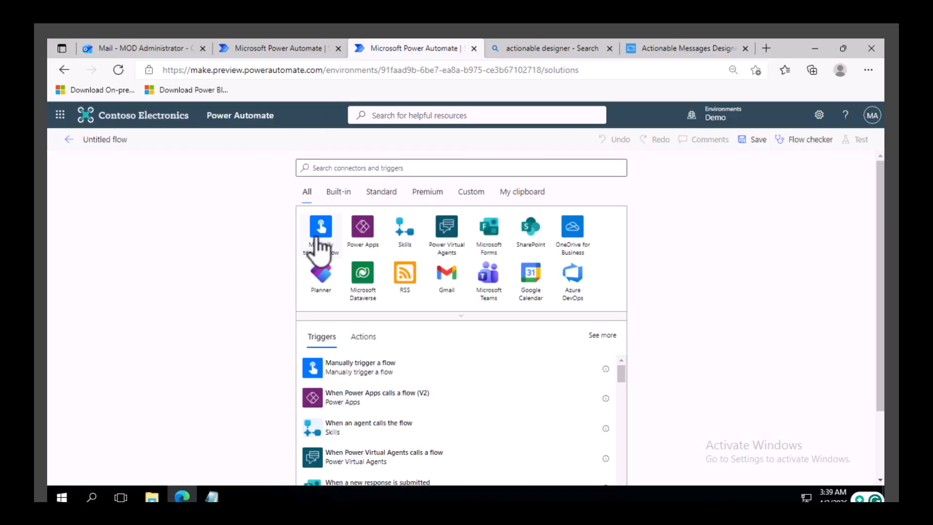
{"action": "left_click", "coordinate": [316, 238]}
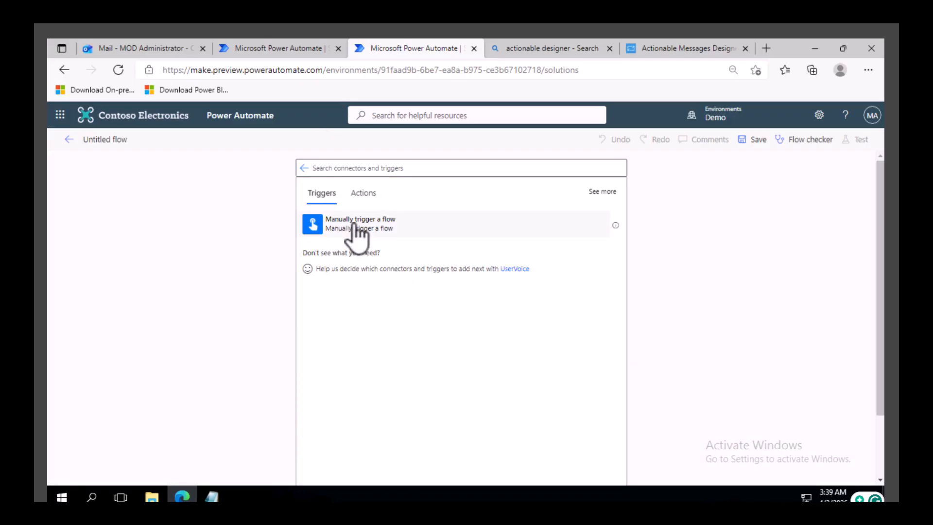
{"action": "left_click", "coordinate": [316, 223]}
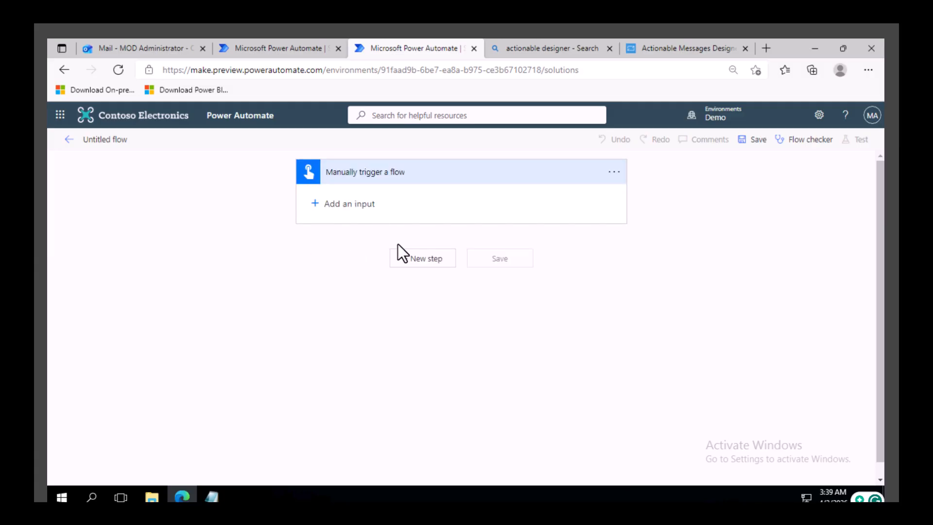
Step: Add a Compose action after the manual trigger and place the cursor in its Inputs field
{"action": "left_click", "coordinate": [425, 258]}
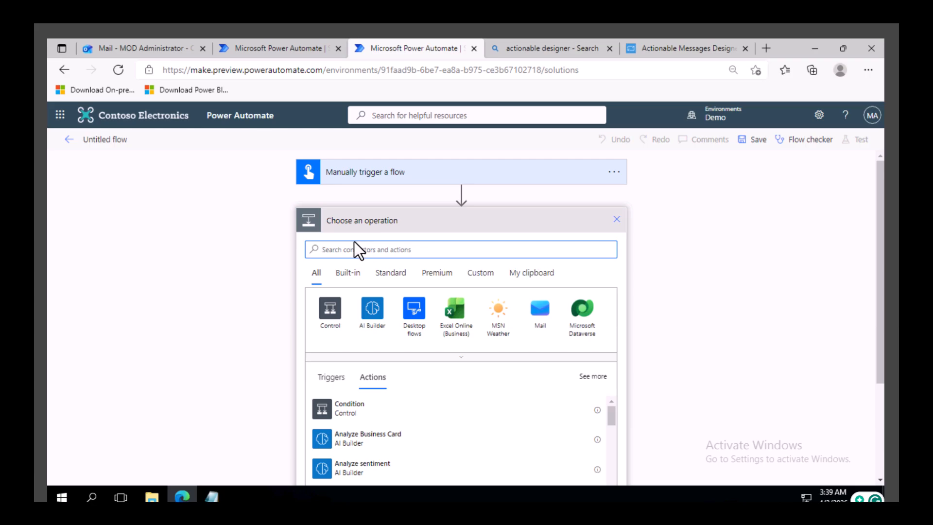
{"action": "type", "text": "compose"}
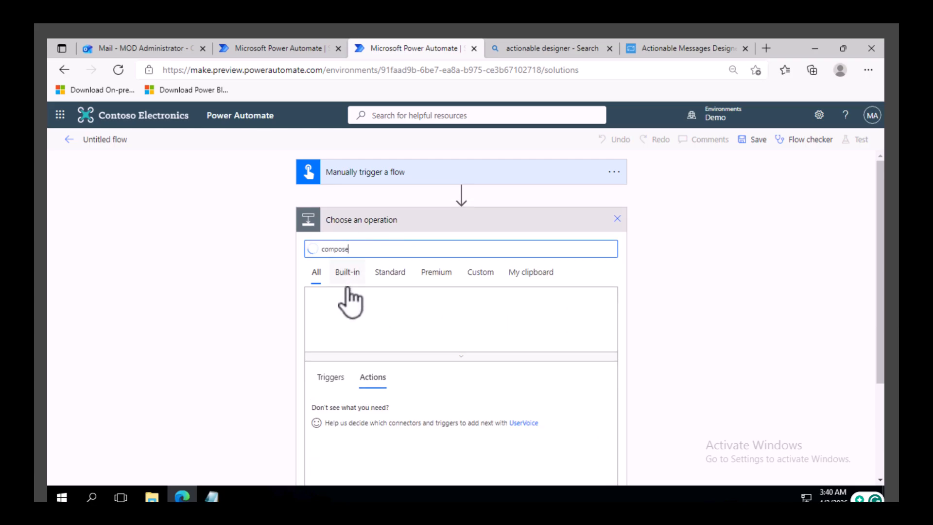
{"action": "left_click", "coordinate": [352, 411]}
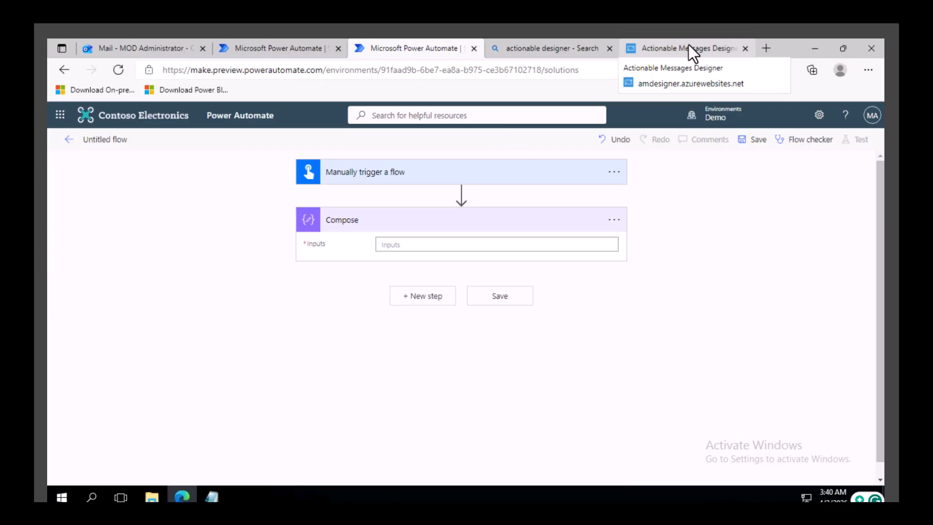
{"action": "left_click", "coordinate": [397, 245]}
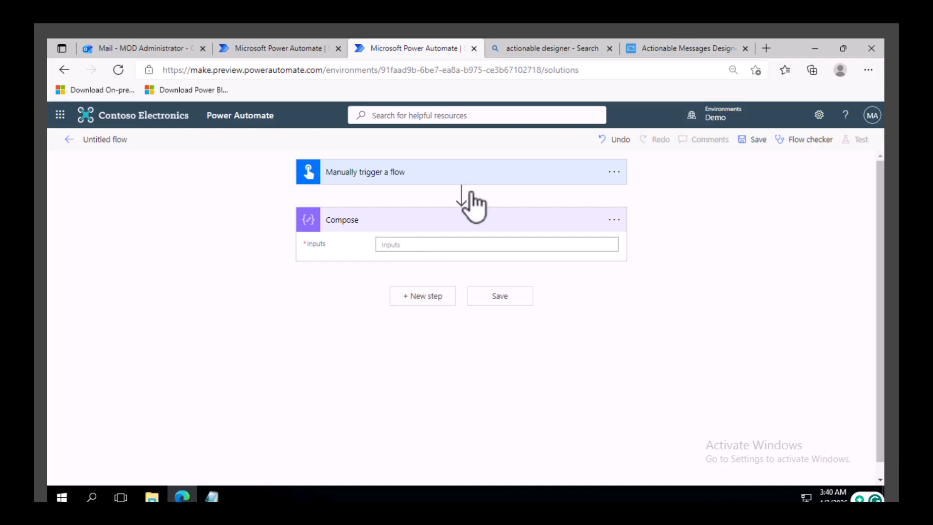
Step: Copy the whole card JSON payload from the Actionable Message Designer and paste it into the Compose action's Inputs
{"action": "left_click", "coordinate": [670, 50]}
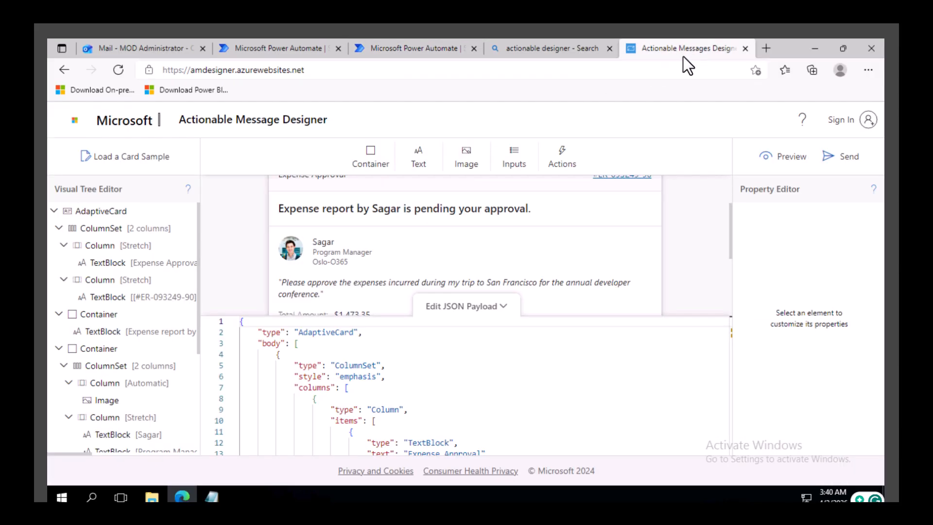
{"action": "left_click", "coordinate": [448, 400]}
{"action": "key", "text": "ctrl+a"}
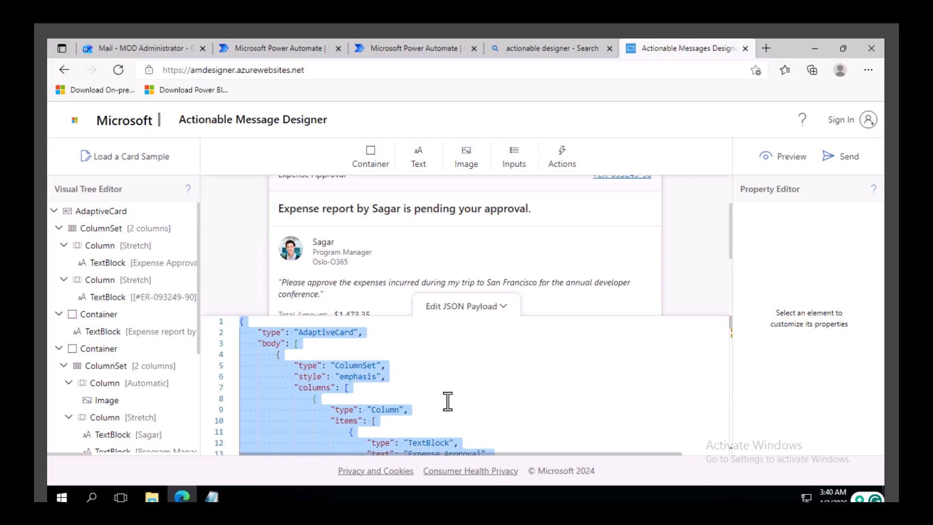
{"action": "left_click", "coordinate": [422, 51]}
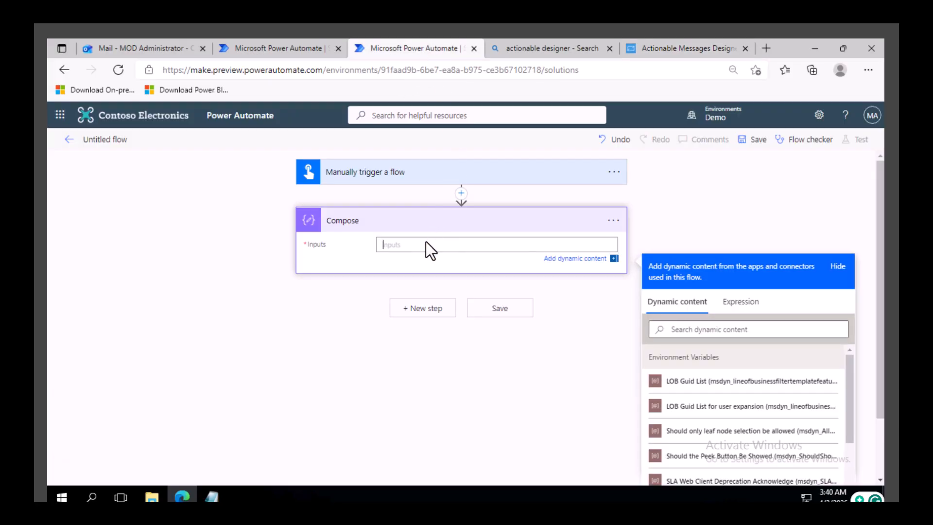
{"action": "key", "text": "ctrl+v"}
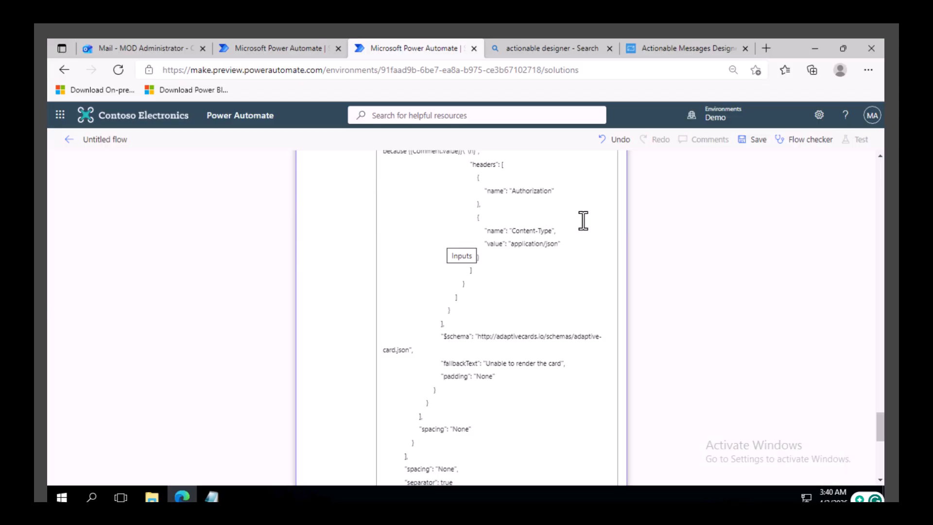
Step: Rename the Compose action to actionable message
{"action": "scroll", "coordinate": [617, 272], "scroll_direction": "up", "scroll_amount": 10}
{"action": "scroll", "coordinate": [617, 272], "scroll_direction": "up", "scroll_amount": 10}
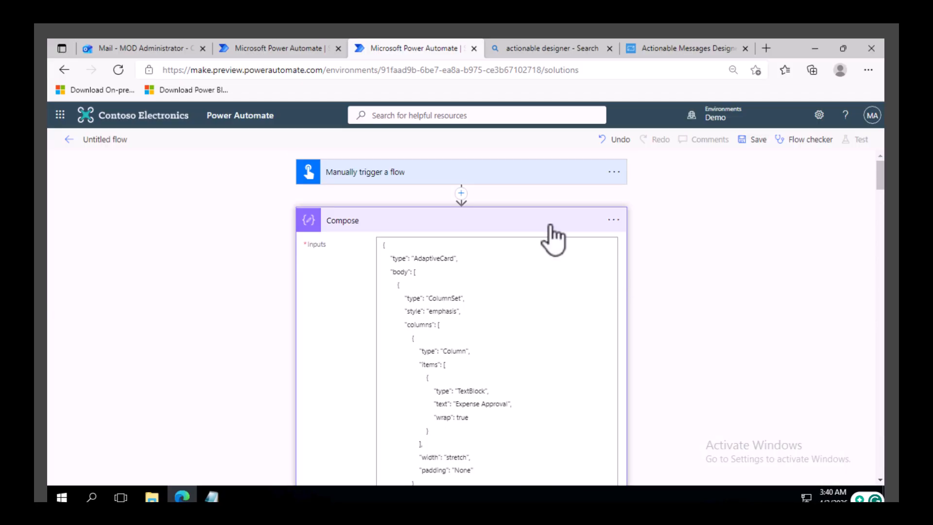
{"action": "left_click", "coordinate": [618, 228]}
{"action": "left_click", "coordinate": [614, 220]}
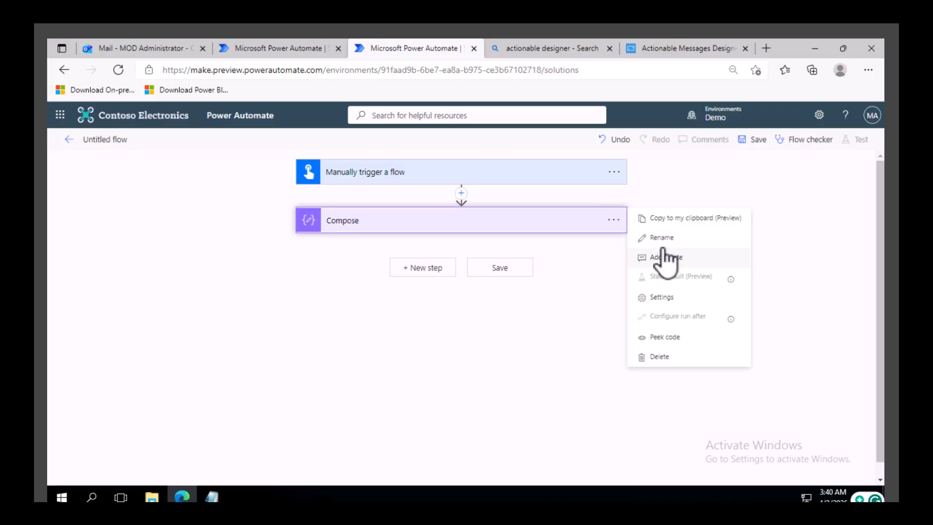
{"action": "left_click", "coordinate": [662, 237]}
{"action": "type", "text": "ac"}
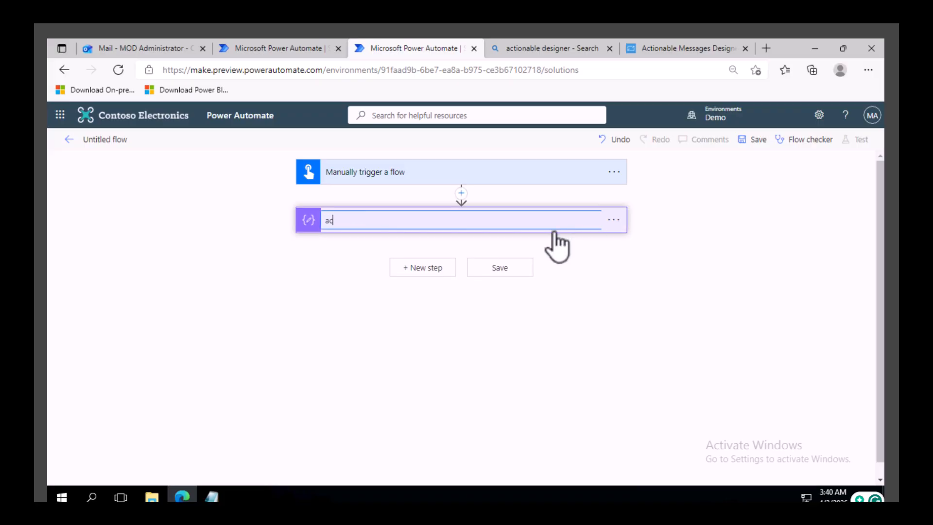
{"action": "type", "text": "tionalbble message"}
{"action": "left_click", "coordinate": [430, 268]}
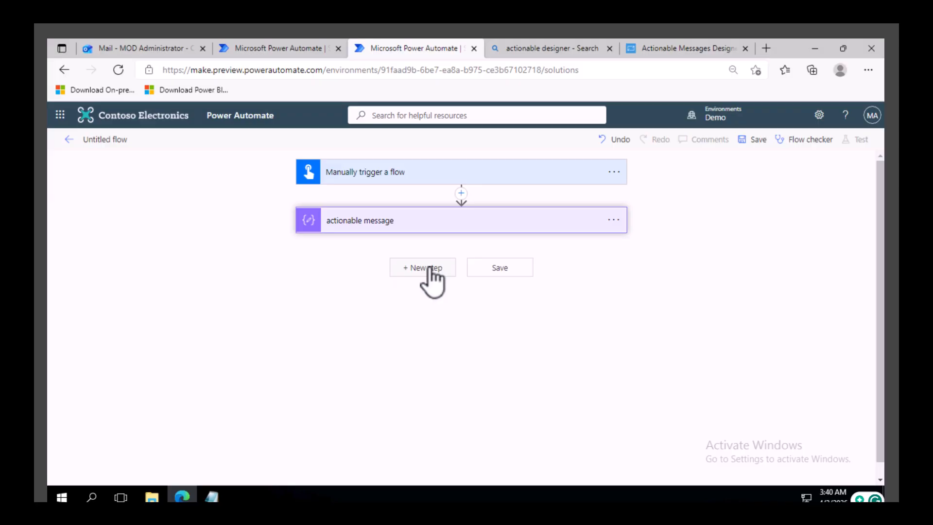
Step: Add another Compose action after the actionable message step
{"action": "left_click", "coordinate": [429, 268]}
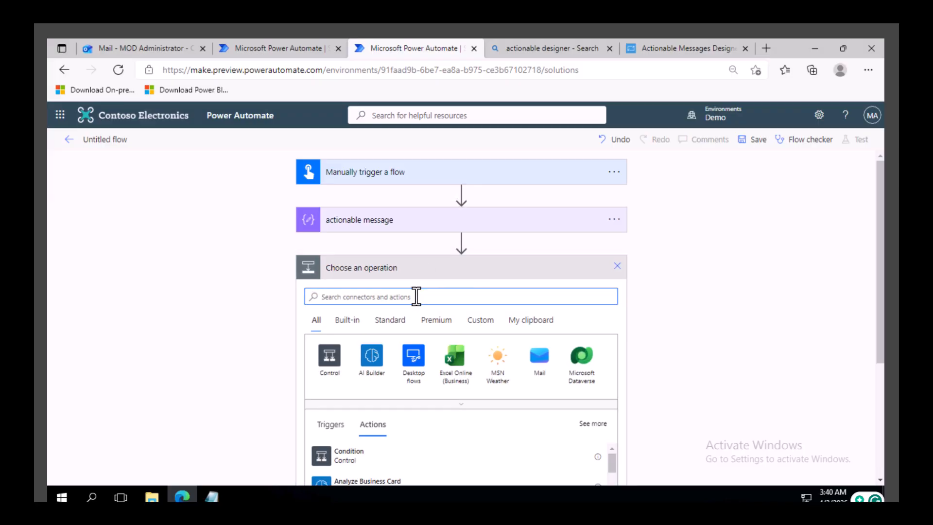
{"action": "type", "text": "compose"}
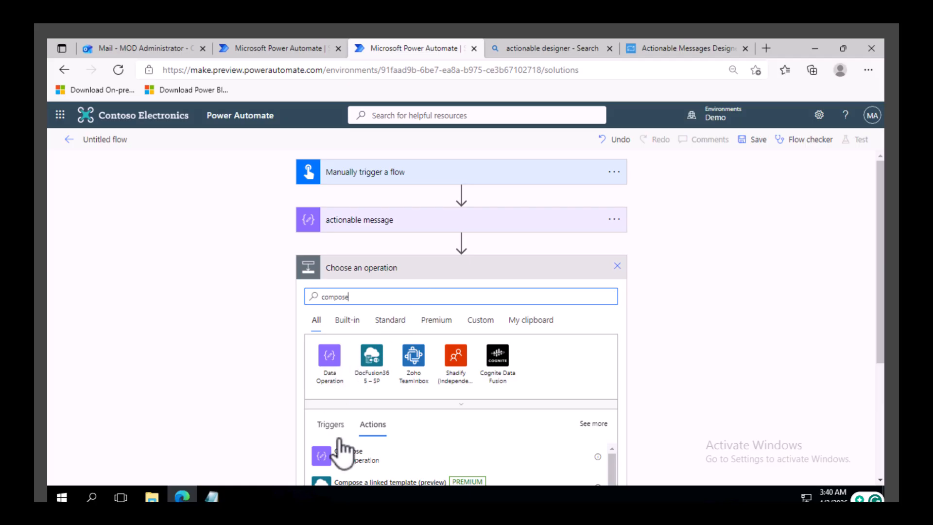
{"action": "left_click", "coordinate": [351, 454]}
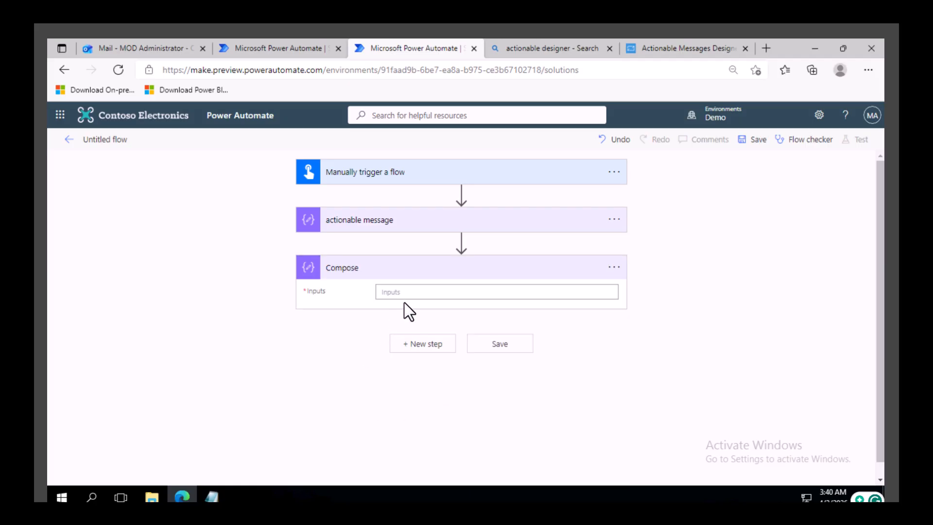
Step: Fill the new Compose Inputs with the actionable message Outputs wrapped in <script type="application/adaptivecard+json"> and </script> tags
{"action": "left_click", "coordinate": [408, 291]}
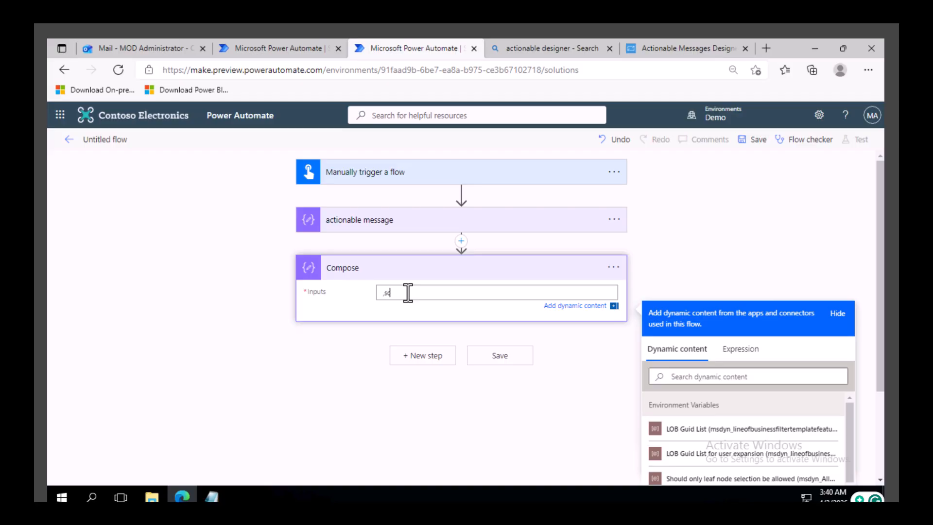
{"action": "key", "text": "BackSpace"}
{"action": "type", "text": "<script type=\"a"}
{"action": "type", "text": "pplication/adaptivecard"}
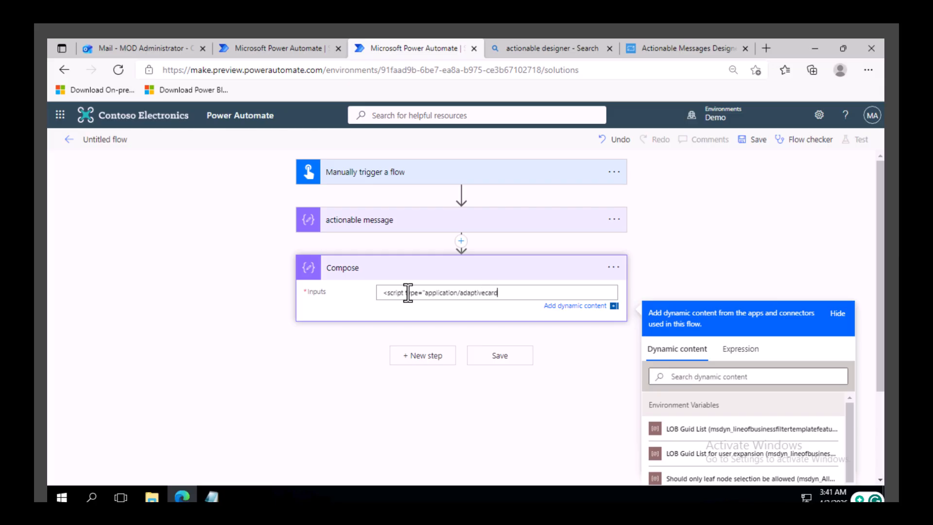
{"action": "type", "text": "+json\">"}
{"action": "scroll", "coordinate": [766, 340], "scroll_direction": "down", "scroll_amount": 3}
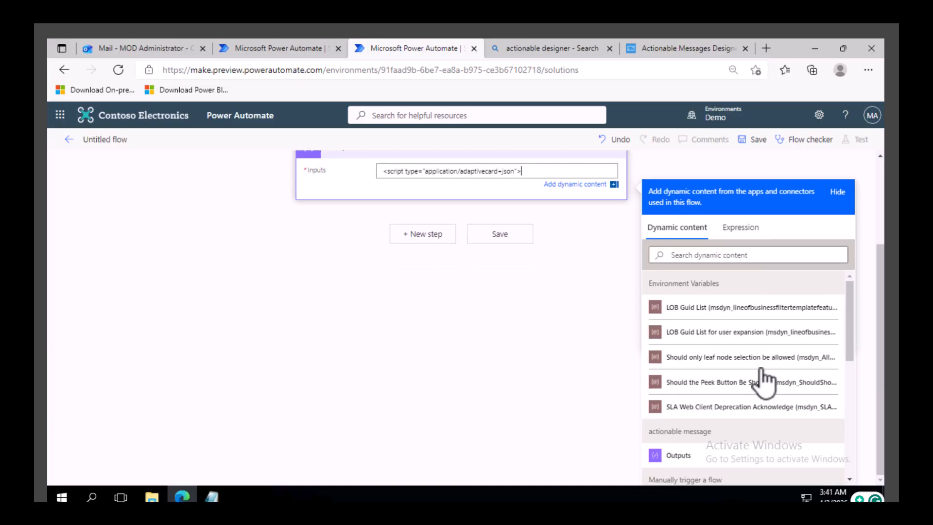
{"action": "left_click", "coordinate": [678, 456]}
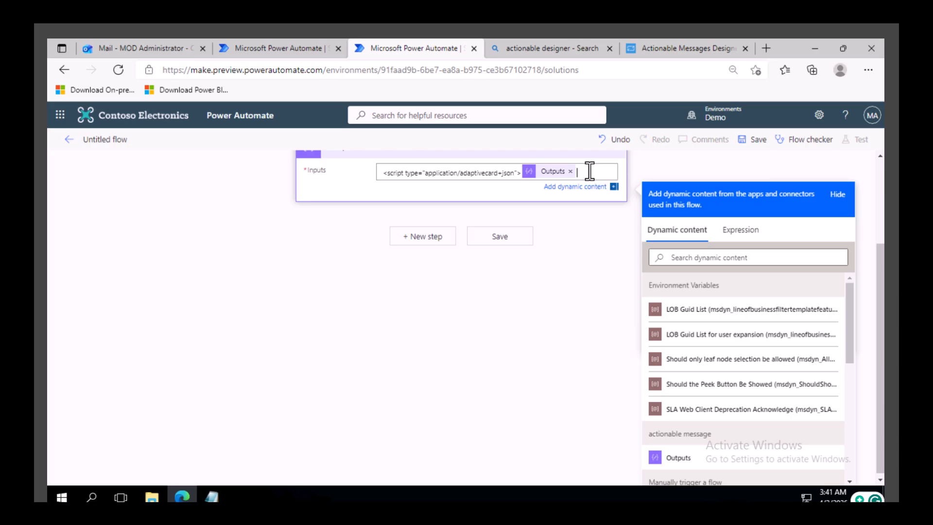
{"action": "type", "text": "</script>"}
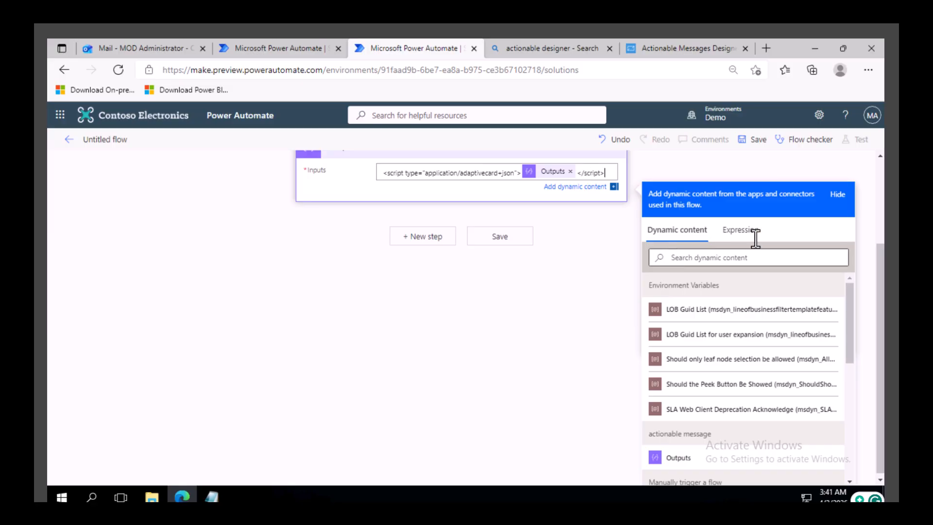
Step: Add an Office 365 Outlook Send an email (V2) action after the second Compose
{"action": "left_click", "coordinate": [431, 242]}
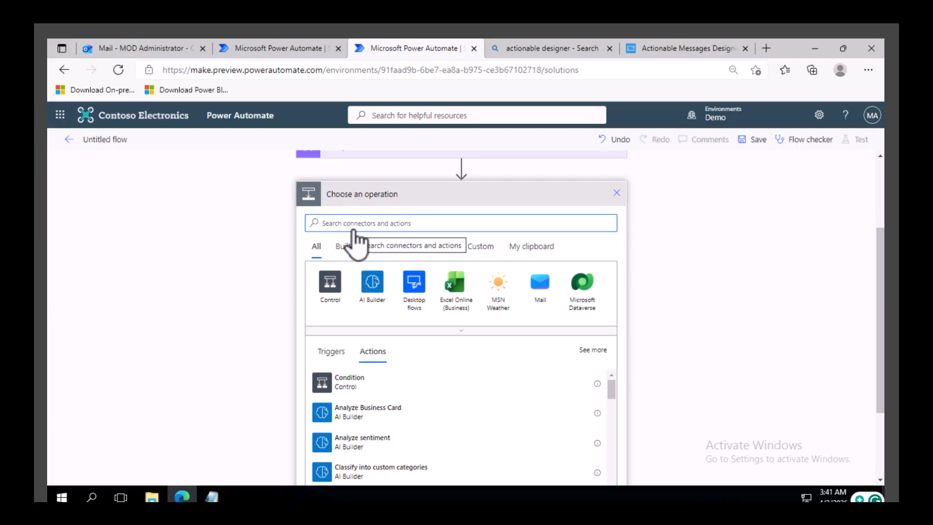
{"action": "type", "text": "outlook"}
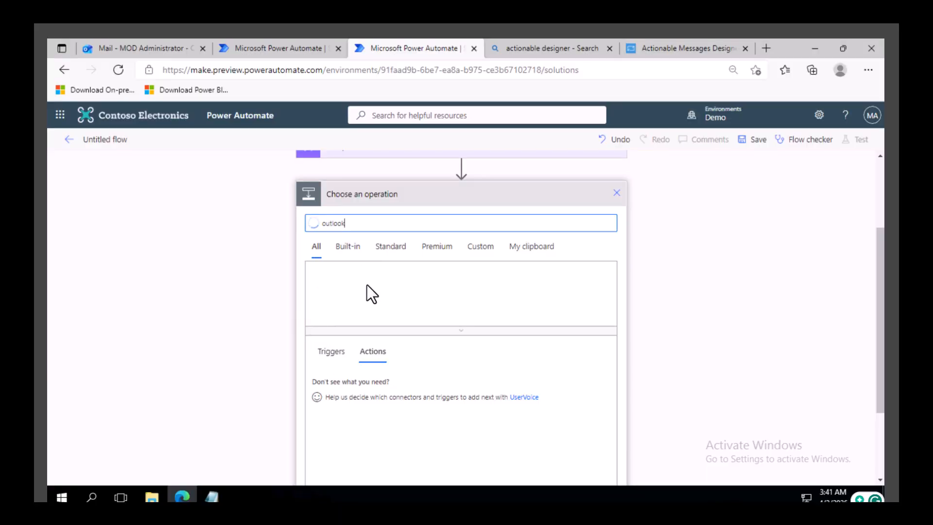
{"action": "left_click", "coordinate": [327, 304]}
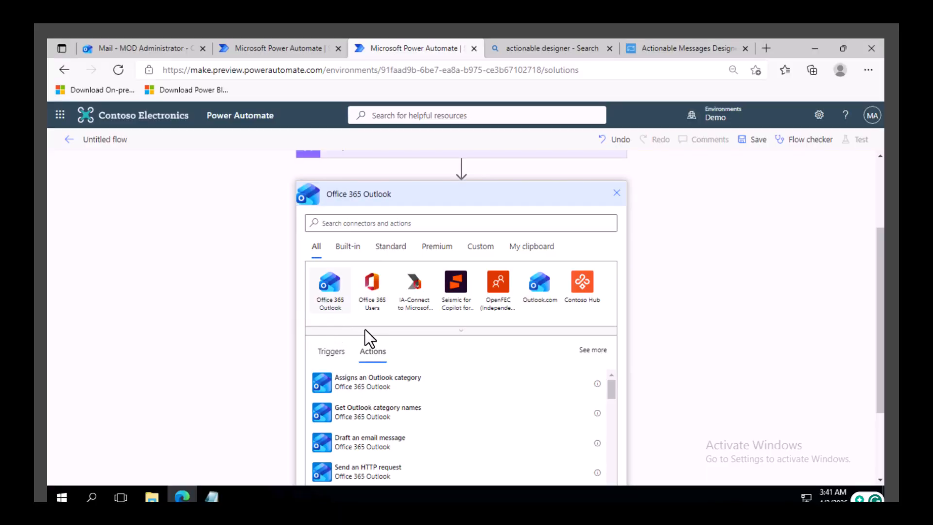
{"action": "scroll", "coordinate": [391, 367], "scroll_direction": "down", "scroll_amount": 2}
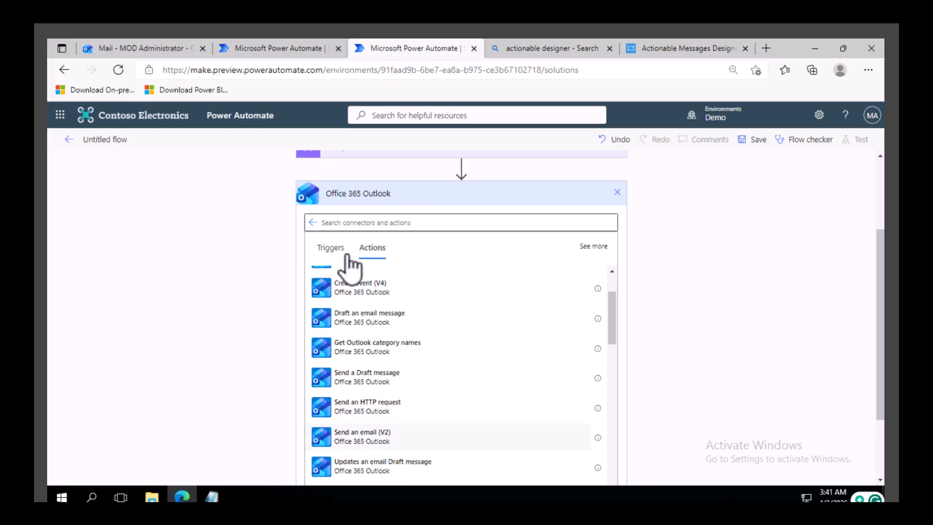
{"action": "left_click", "coordinate": [421, 308]}
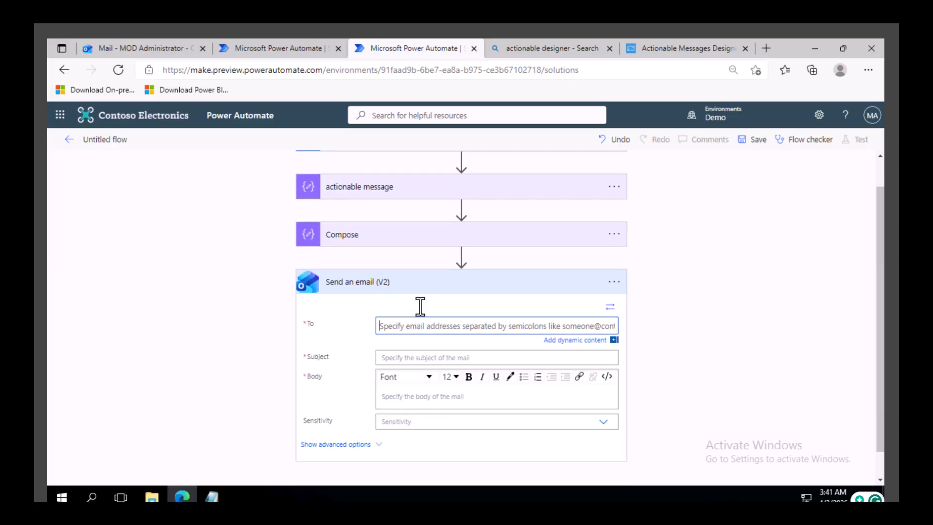
Step: Address the email to the administrator account and set its subject to Send expense request
{"action": "type", "text": "mod"}
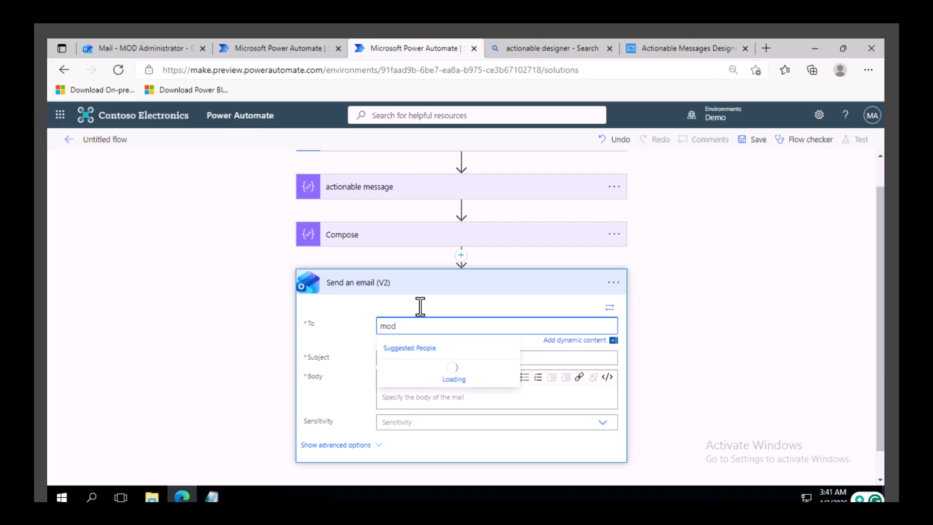
{"action": "left_click", "coordinate": [444, 384]}
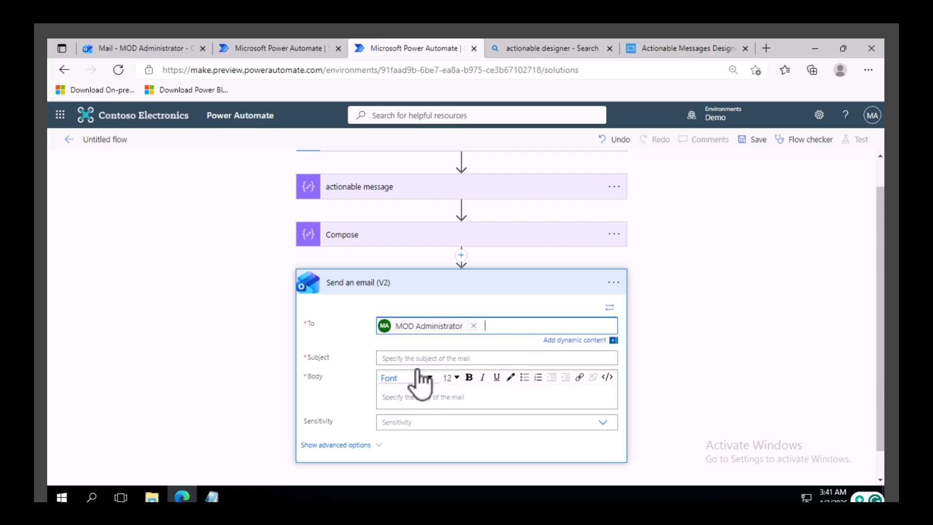
{"action": "left_click", "coordinate": [405, 359]}
{"action": "type", "text": "Send"}
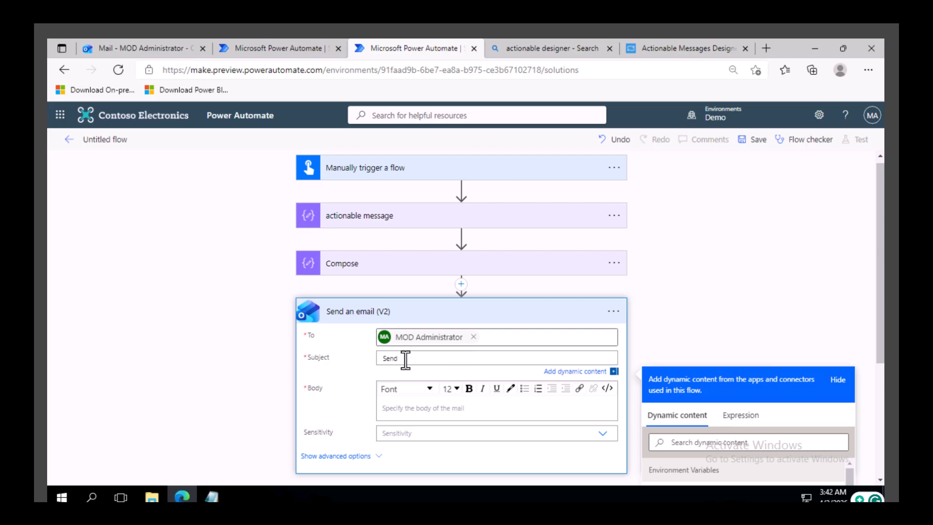
{"action": "type", "text": " expense request"}
Step: Switch the email body to code view, insert the Compose action's Outputs, and save the flow
{"action": "left_click", "coordinate": [438, 414]}
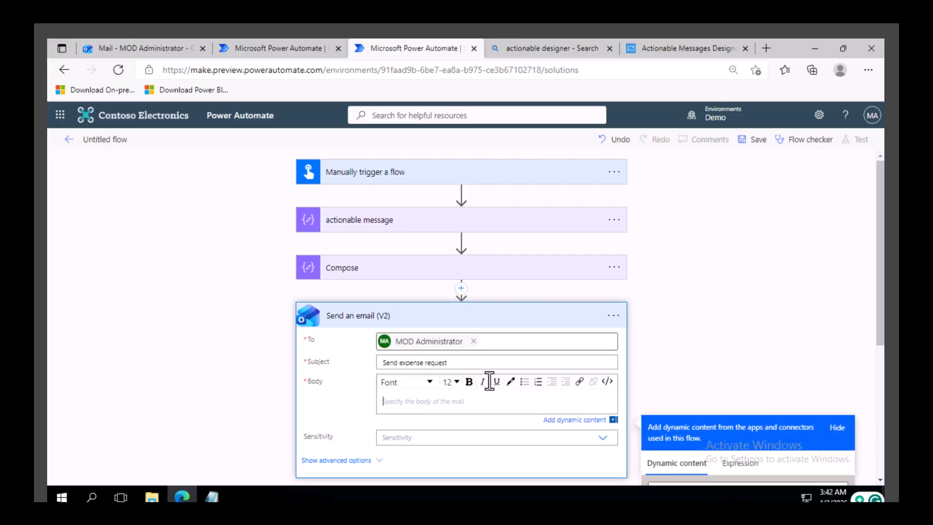
{"action": "left_click", "coordinate": [609, 382]}
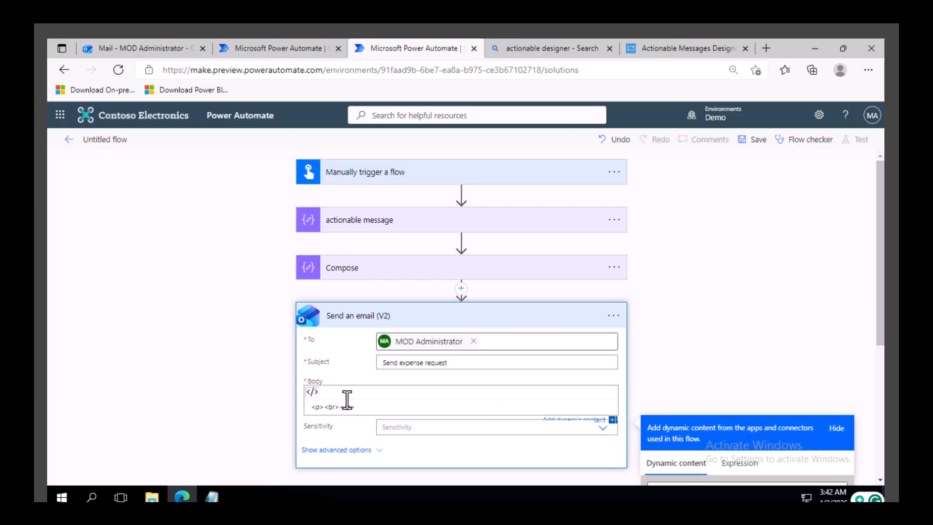
{"action": "left_click", "coordinate": [318, 407]}
{"action": "scroll", "coordinate": [365, 406], "scroll_direction": "down", "scroll_amount": 5}
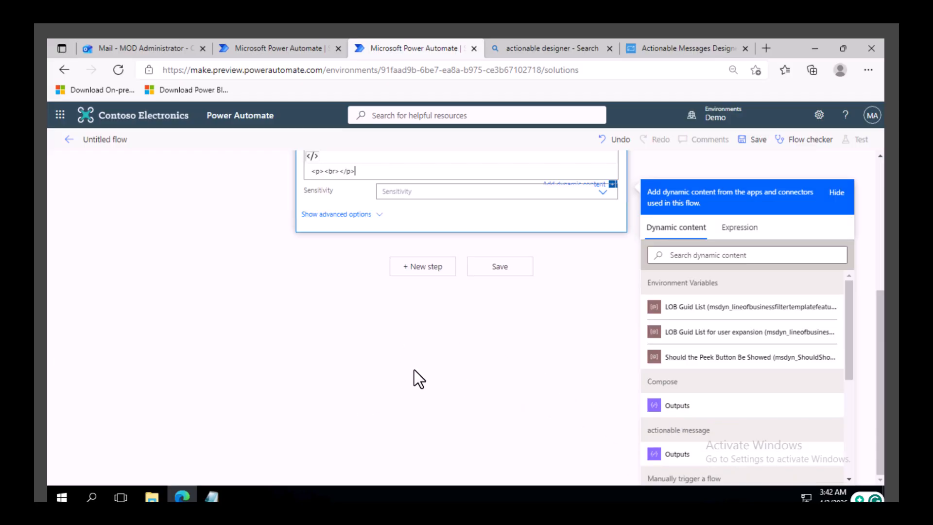
{"action": "scroll", "coordinate": [414, 370], "scroll_direction": "up", "scroll_amount": 2}
{"action": "scroll", "coordinate": [371, 250], "scroll_direction": "up", "scroll_amount": 3}
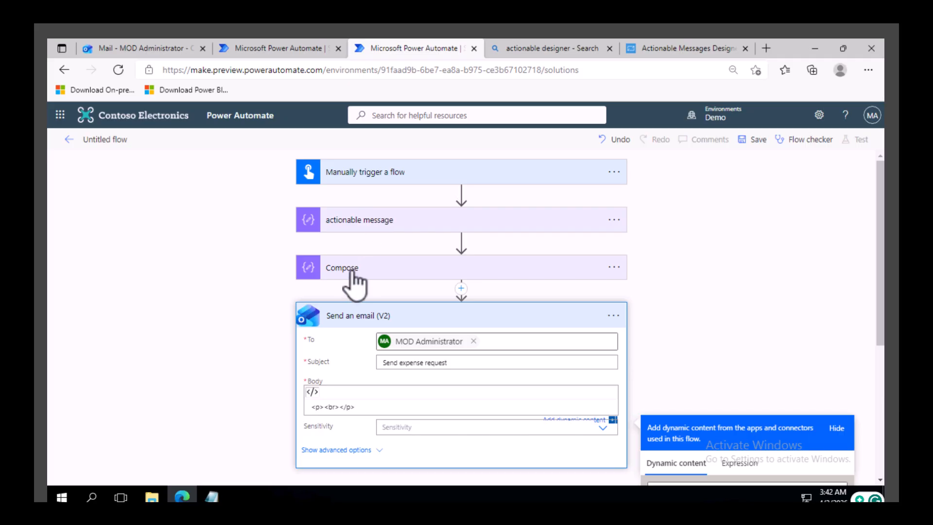
{"action": "scroll", "coordinate": [362, 314], "scroll_direction": "down", "scroll_amount": 5}
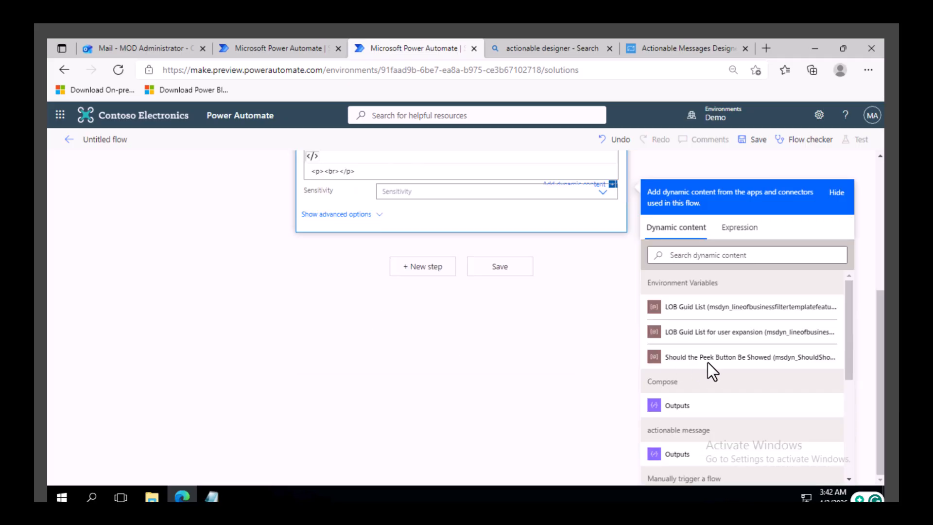
{"action": "left_click", "coordinate": [691, 407]}
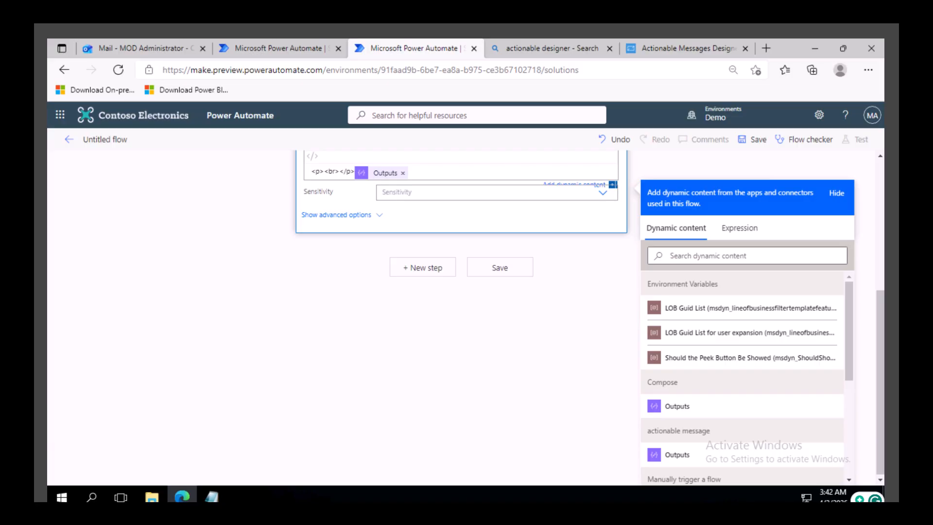
{"action": "left_click", "coordinate": [760, 140]}
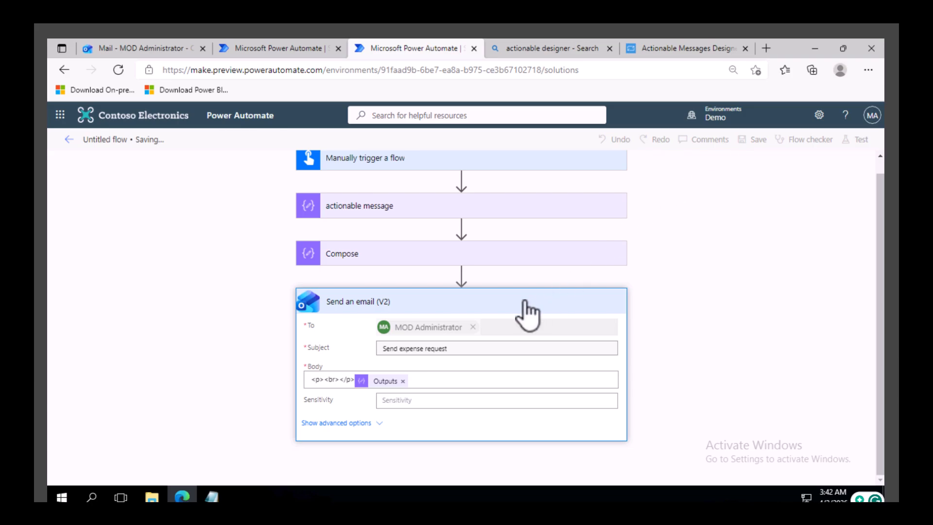
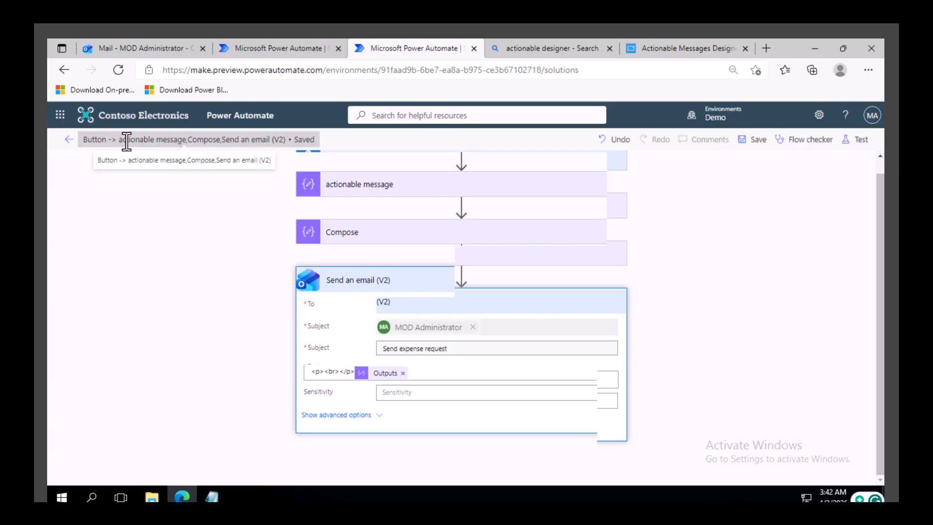
Step: Rename the flow to SC Submit expense report and save it
{"action": "left_click", "coordinate": [125, 140]}
{"action": "triple_click", "coordinate": [108, 140]}
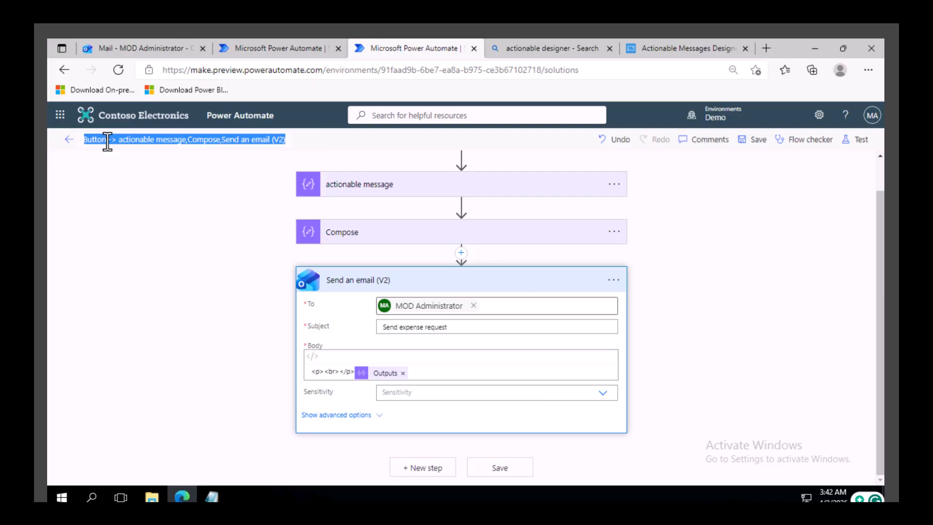
{"action": "type", "text": "sd"}
{"action": "type", "text": " Sub"}
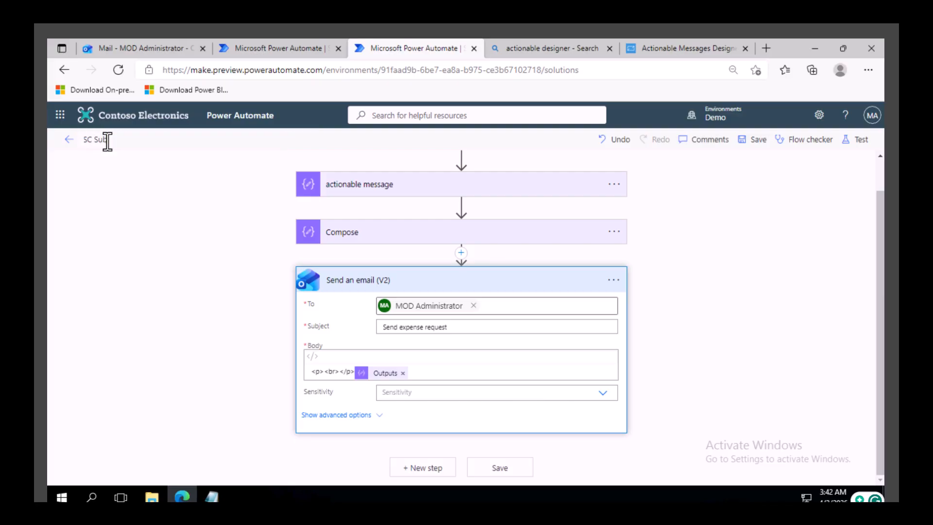
{"action": "type", "text": "mit expense report"}
{"action": "left_click", "coordinate": [758, 141]}
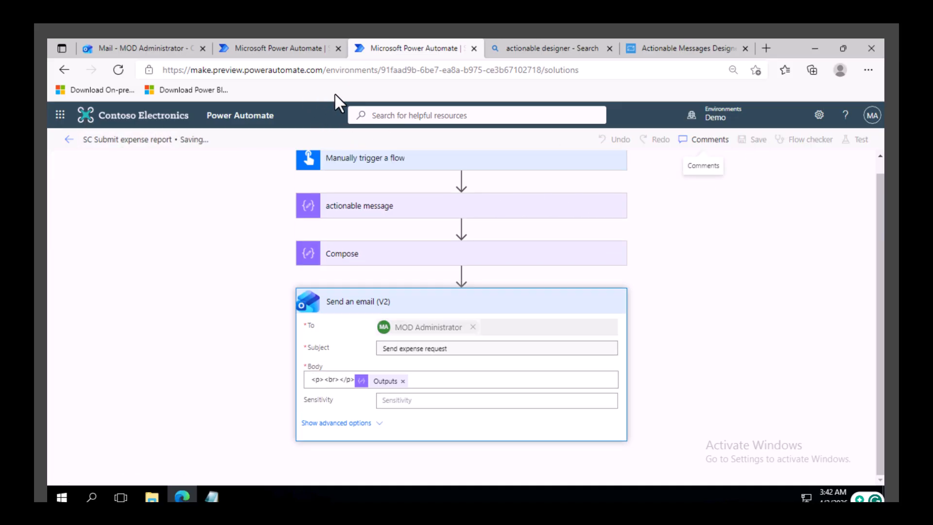
Step: Test the flow manually and run it
{"action": "left_click", "coordinate": [859, 141]}
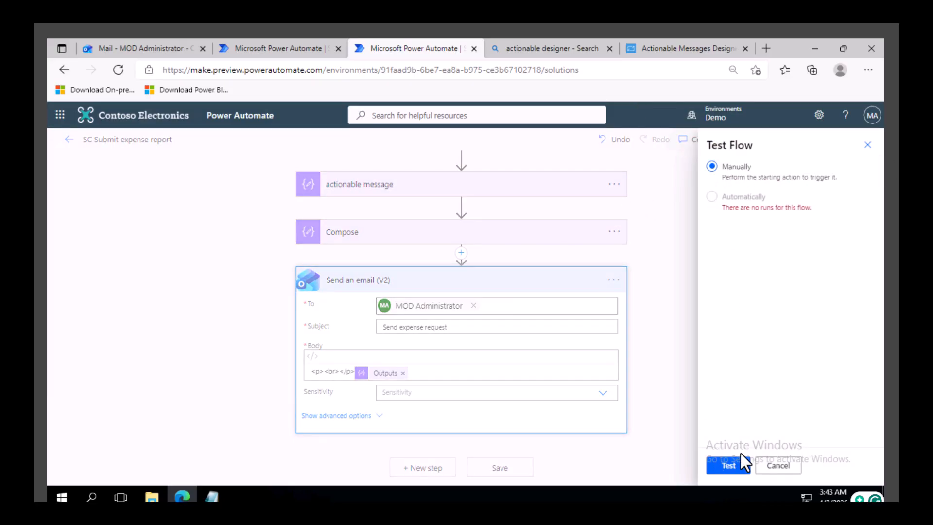
{"action": "left_click", "coordinate": [736, 466]}
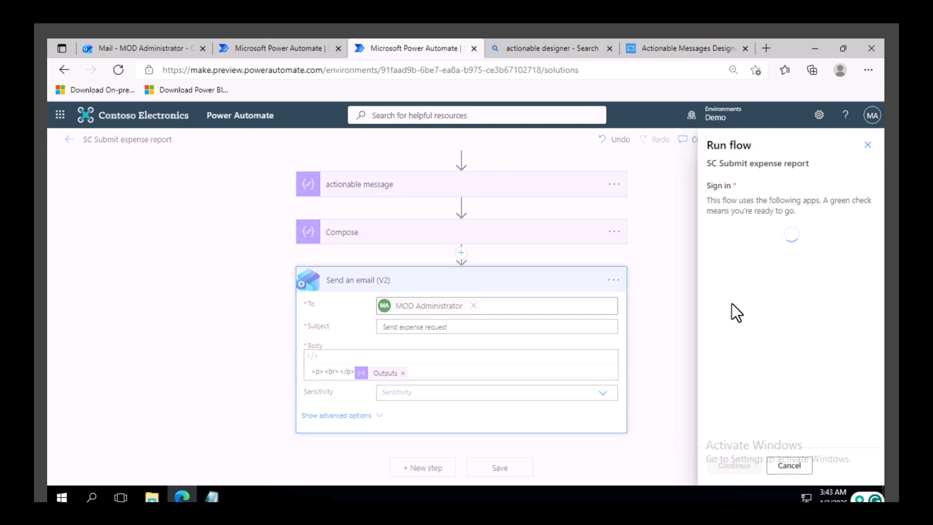
{"action": "left_click", "coordinate": [737, 466]}
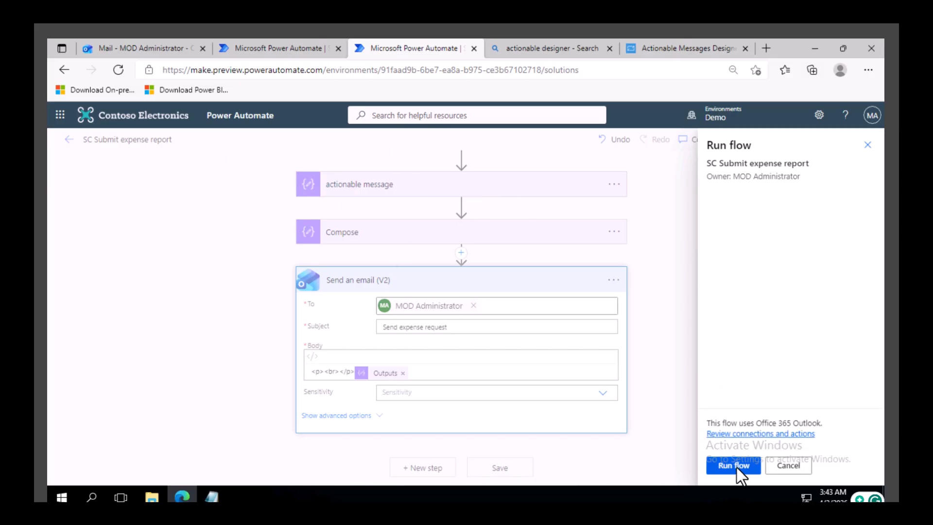
{"action": "left_click", "coordinate": [737, 466]}
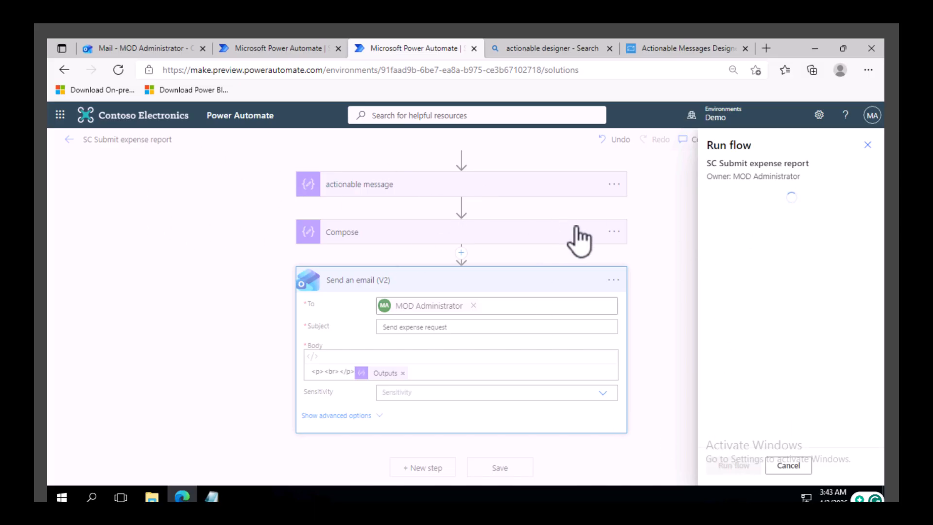
{"action": "left_click", "coordinate": [733, 468]}
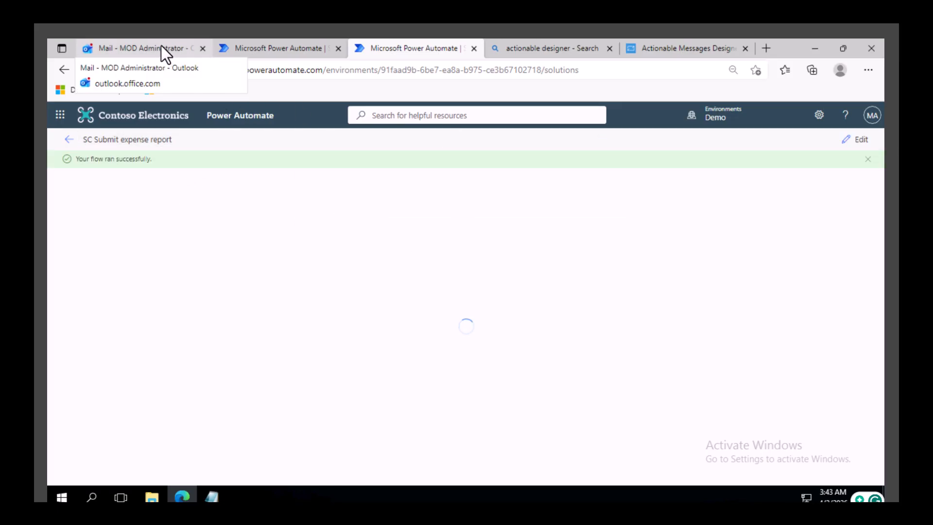
Step: In Outlook, open the Send expense request email and accept the expense report from its card
{"action": "left_click", "coordinate": [161, 45]}
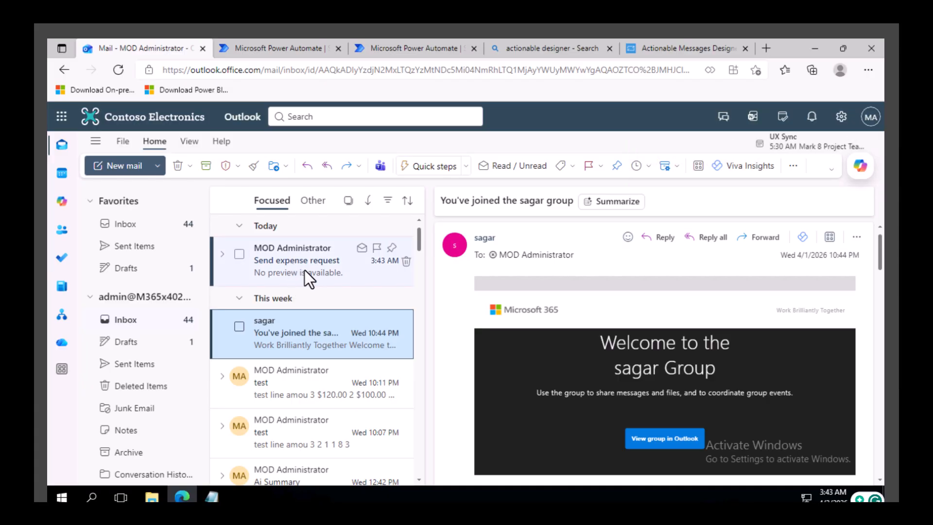
{"action": "left_click", "coordinate": [305, 270]}
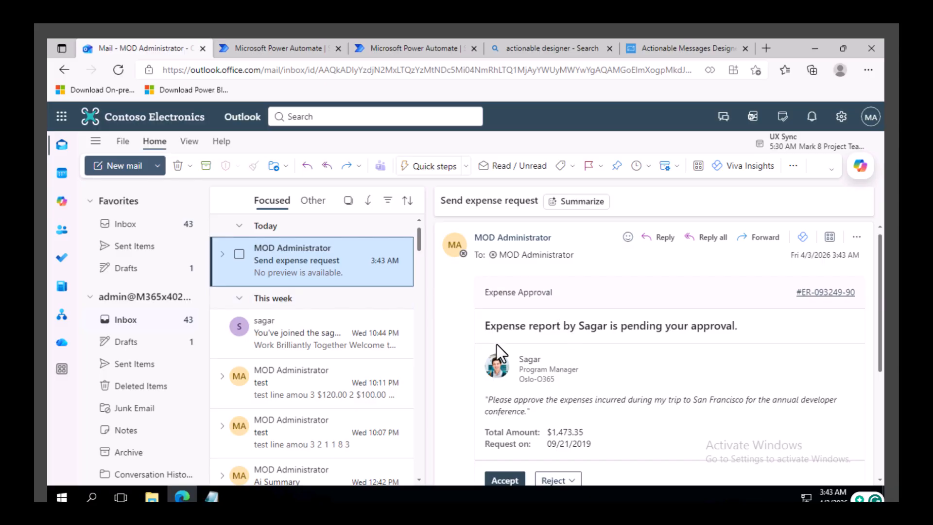
{"action": "left_click_drag", "start_coordinate": [502, 326], "coordinate": [669, 326]}
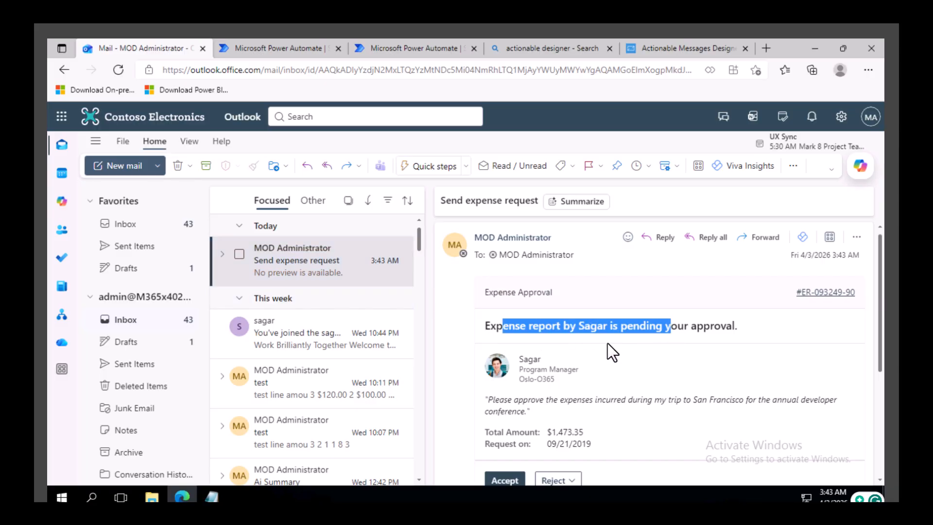
{"action": "scroll", "coordinate": [608, 344], "scroll_direction": "down", "scroll_amount": 2}
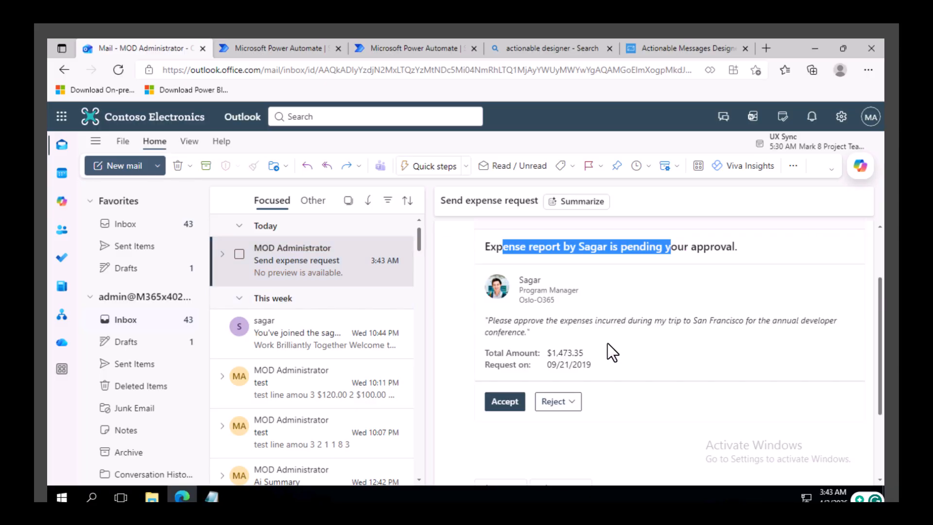
{"action": "left_click", "coordinate": [504, 403]}
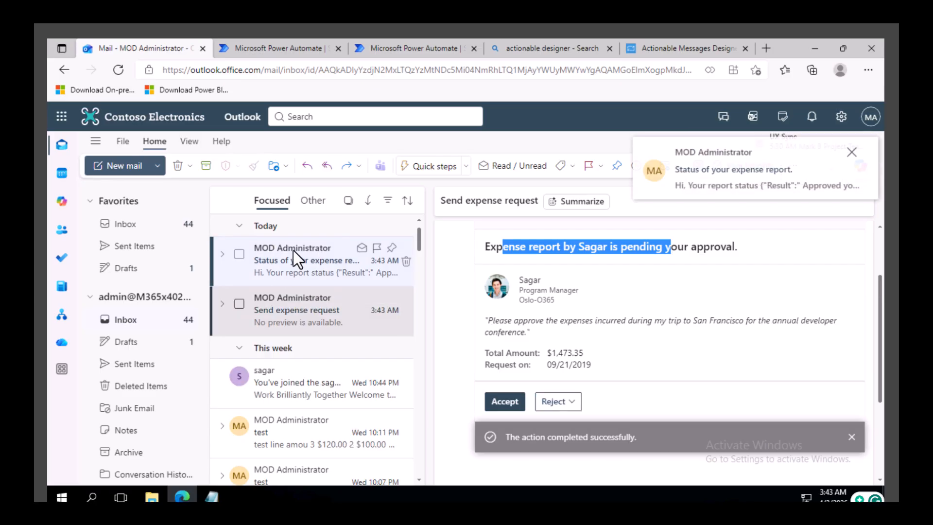
Step: Open the Status of your expense report email and read the reported result
{"action": "left_click", "coordinate": [290, 260]}
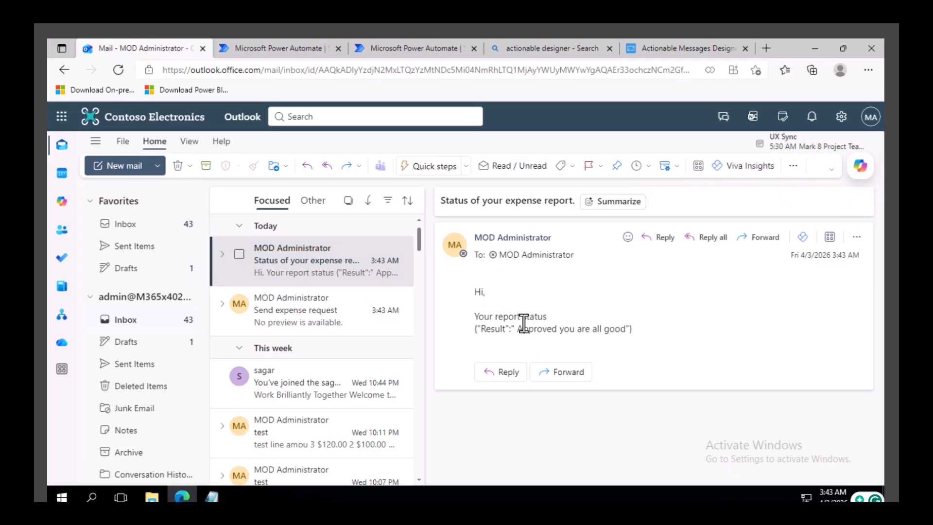
{"action": "left_click_drag", "start_coordinate": [476, 319], "coordinate": [604, 326]}
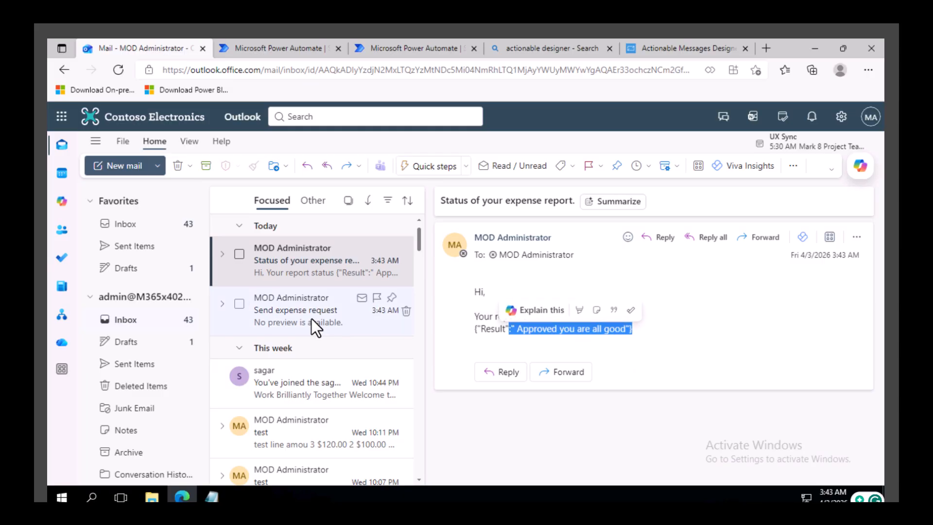
Step: Return to the flow, open it for editing, and run a manual test again
{"action": "left_click", "coordinate": [394, 47]}
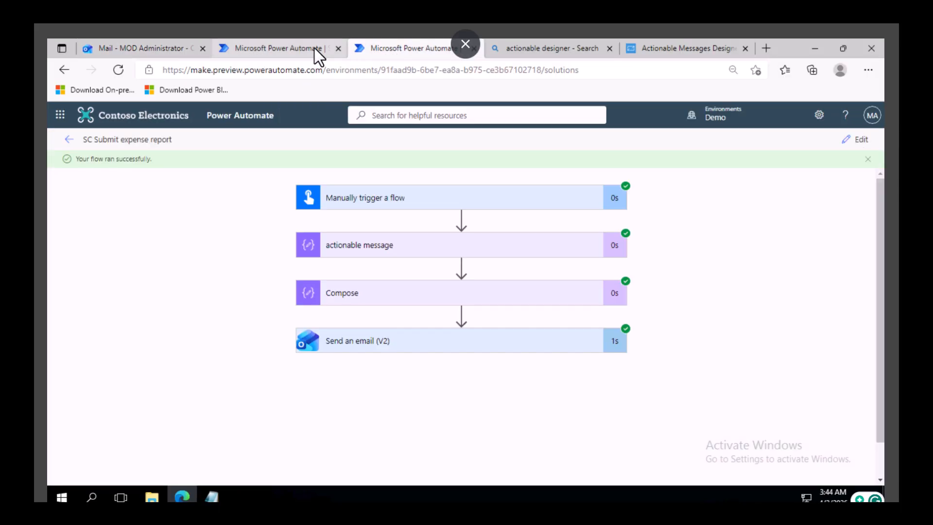
{"action": "left_click", "coordinate": [859, 140]}
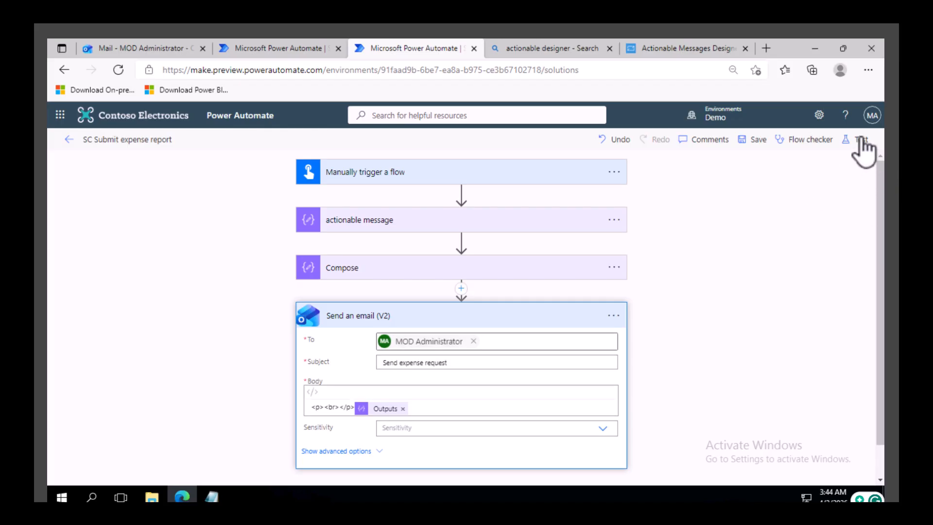
{"action": "left_click", "coordinate": [860, 140]}
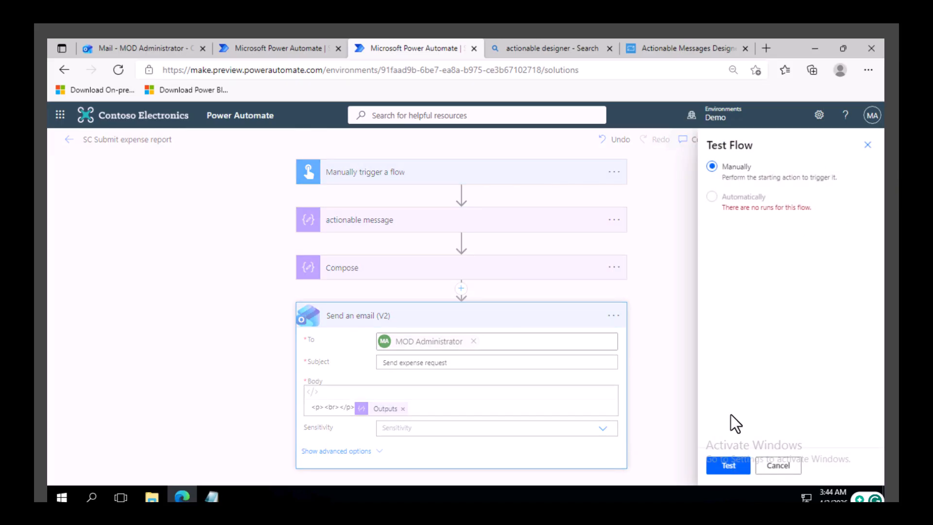
{"action": "left_click", "coordinate": [731, 468]}
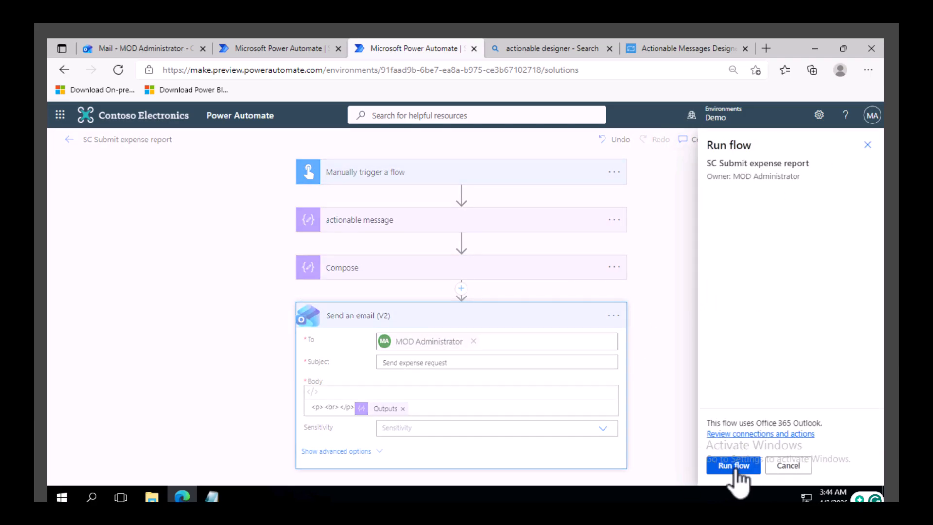
{"action": "left_click", "coordinate": [735, 468]}
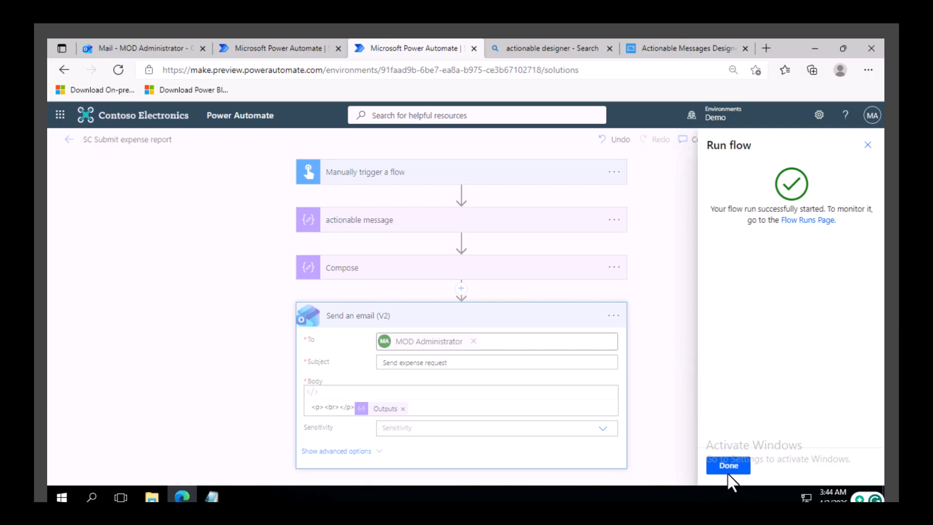
{"action": "left_click", "coordinate": [734, 469]}
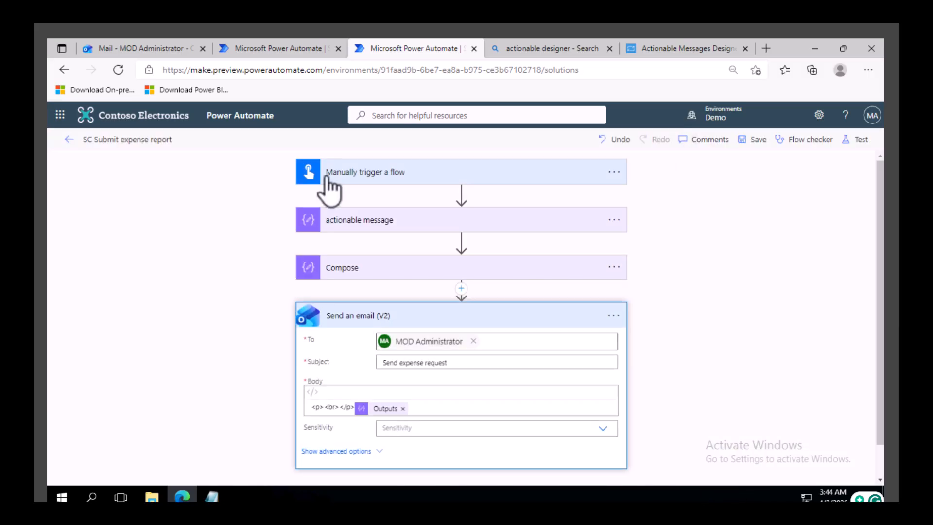
Step: Open the new expense request email and reject it with the comment Please change requested on date
{"action": "left_click", "coordinate": [143, 44]}
{"action": "left_click", "coordinate": [314, 272]}
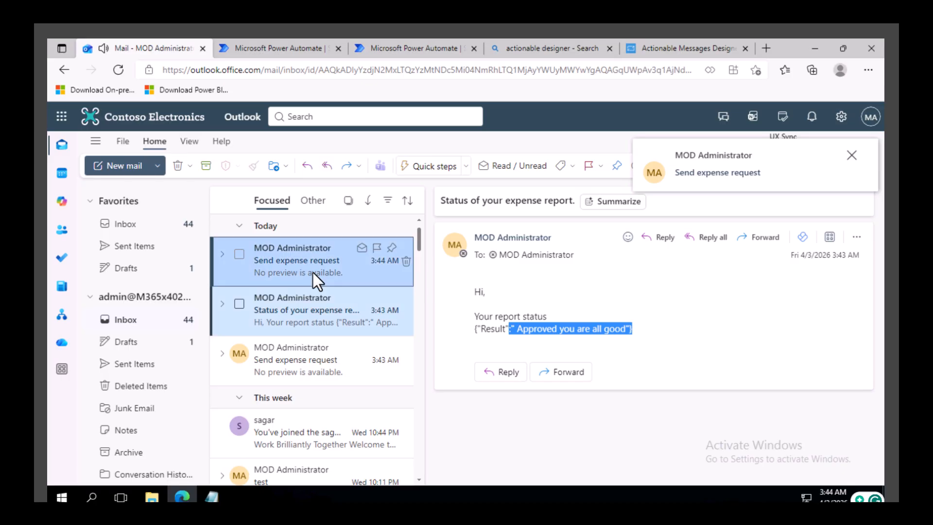
{"action": "scroll", "coordinate": [610, 345], "scroll_direction": "down", "scroll_amount": 2}
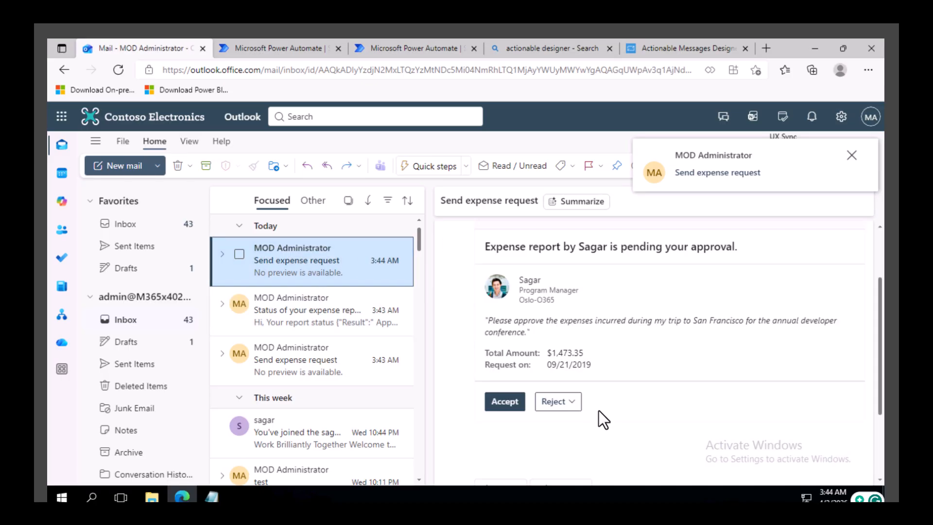
{"action": "left_click", "coordinate": [578, 402]}
{"action": "scroll", "coordinate": [559, 423], "scroll_direction": "down", "scroll_amount": 2}
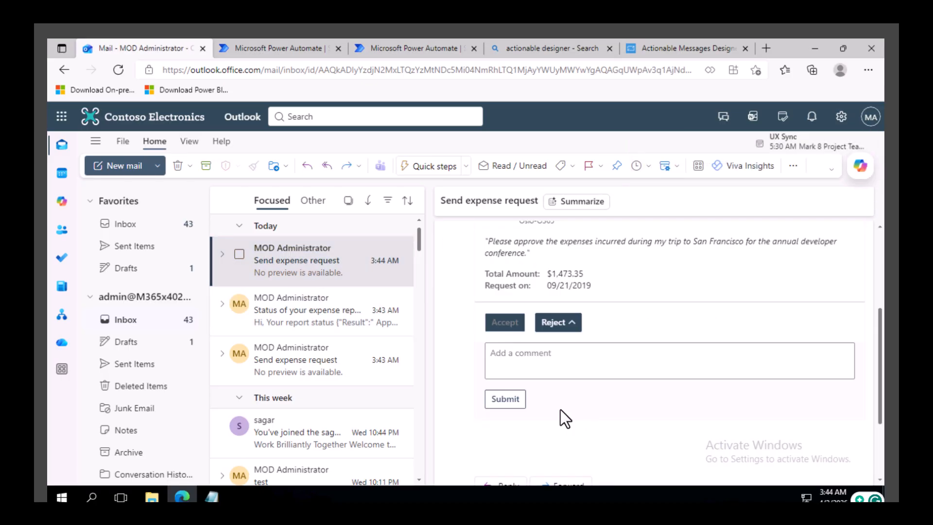
{"action": "left_click", "coordinate": [525, 359]}
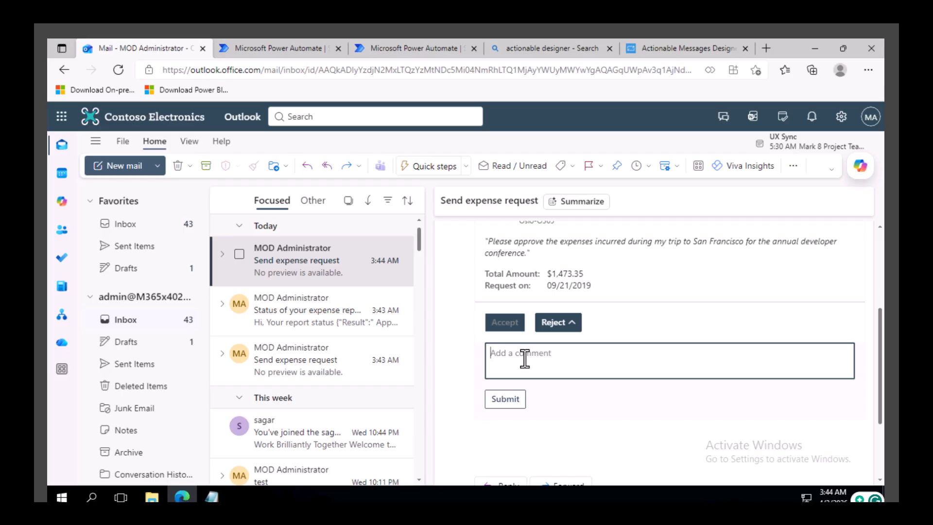
{"action": "type", "text": "Please change requested on date"}
{"action": "type", "text": "."}
{"action": "left_click", "coordinate": [510, 402]}
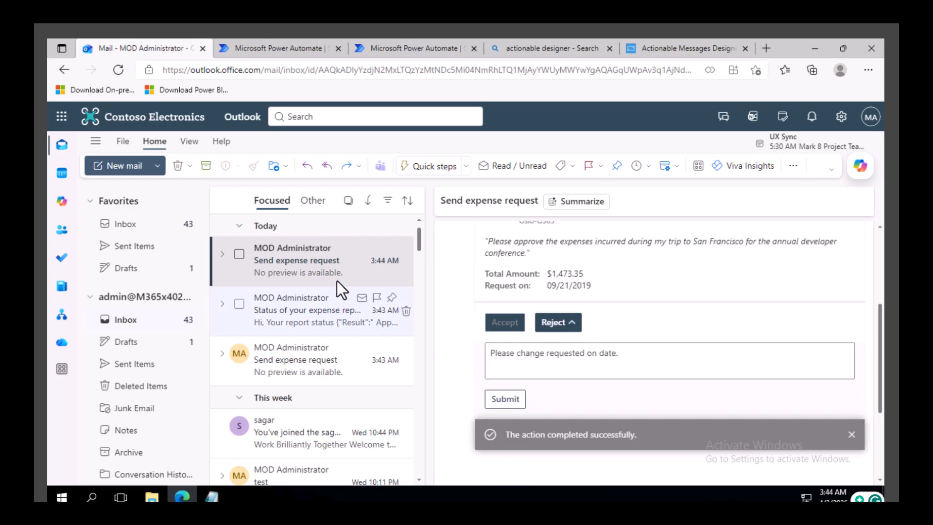
Step: Open the newest status email and read the rejection comment it reports
{"action": "left_click", "coordinate": [311, 272]}
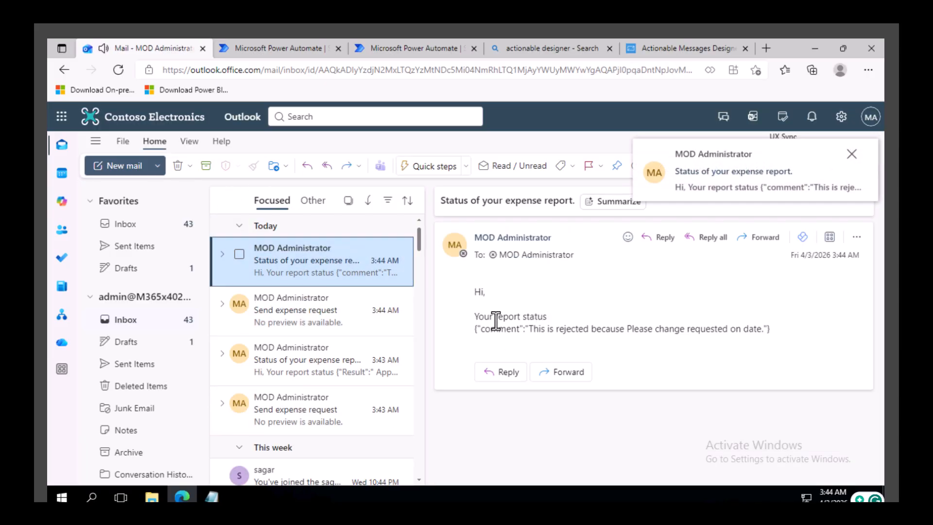
{"action": "left_click_drag", "start_coordinate": [539, 329], "coordinate": [655, 329]}
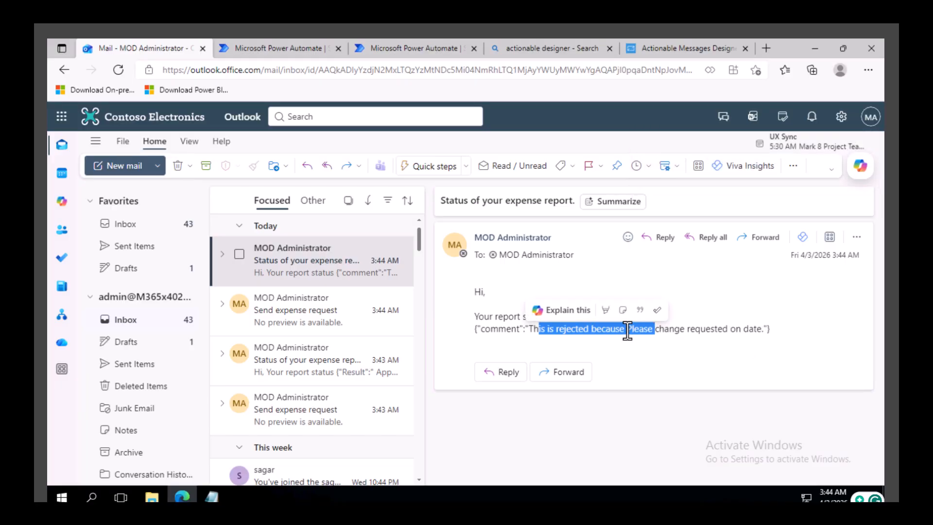
{"action": "left_click", "coordinate": [637, 330]}
{"action": "left_click_drag", "start_coordinate": [601, 329], "coordinate": [734, 340]}
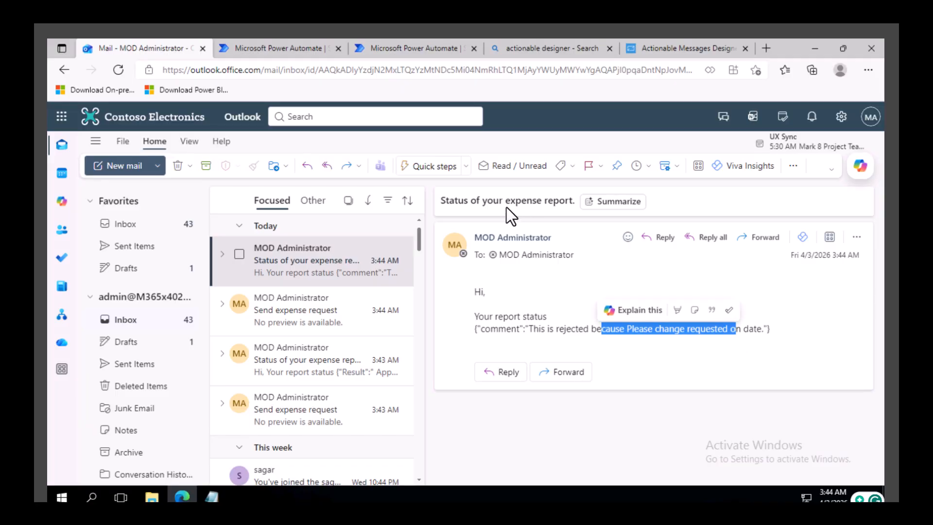
Step: Examine the Accept HTTP action's URL and body in the Actionable Message Designer, then open the SC Perform action flow
{"action": "left_click", "coordinate": [664, 47]}
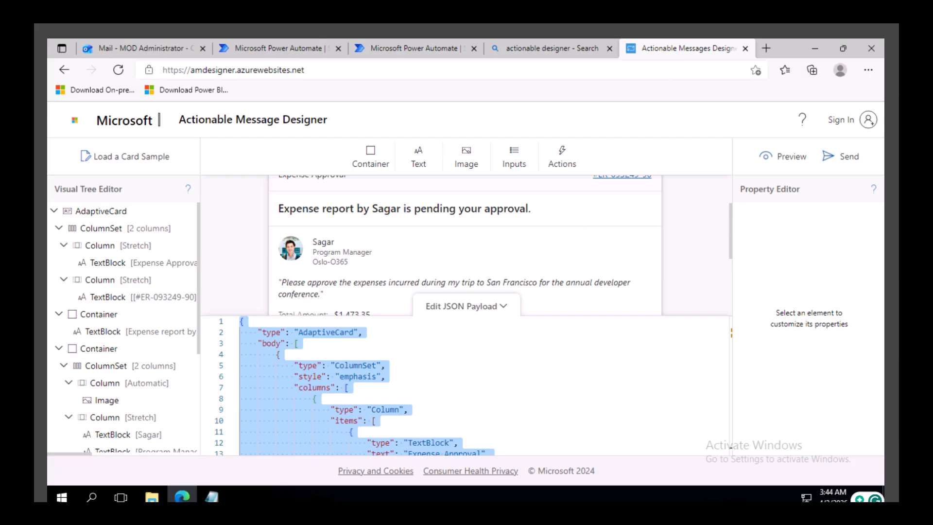
{"action": "left_click", "coordinate": [488, 312]}
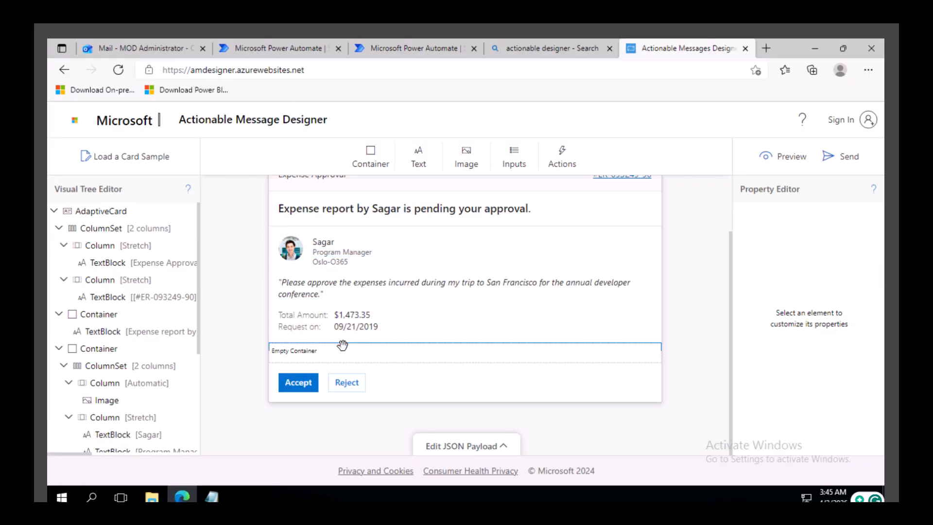
{"action": "left_click", "coordinate": [292, 393]}
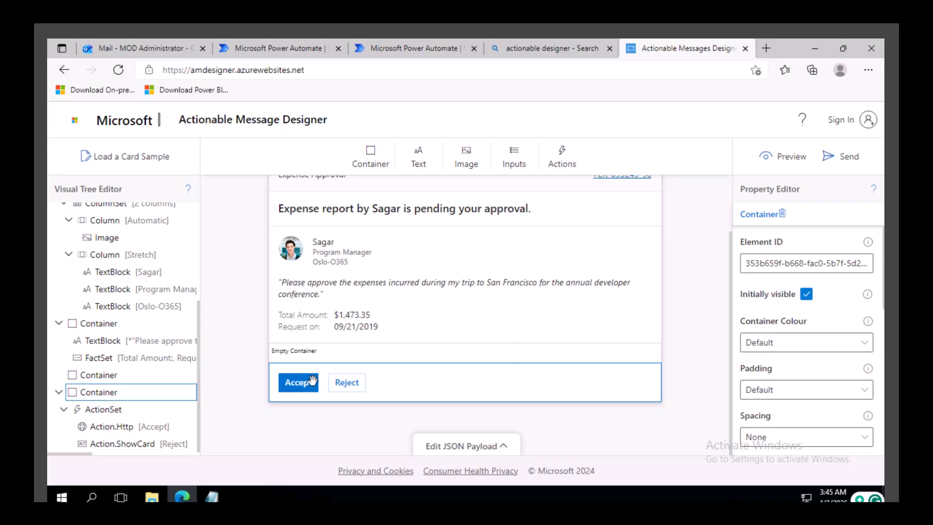
{"action": "left_click", "coordinate": [125, 428]}
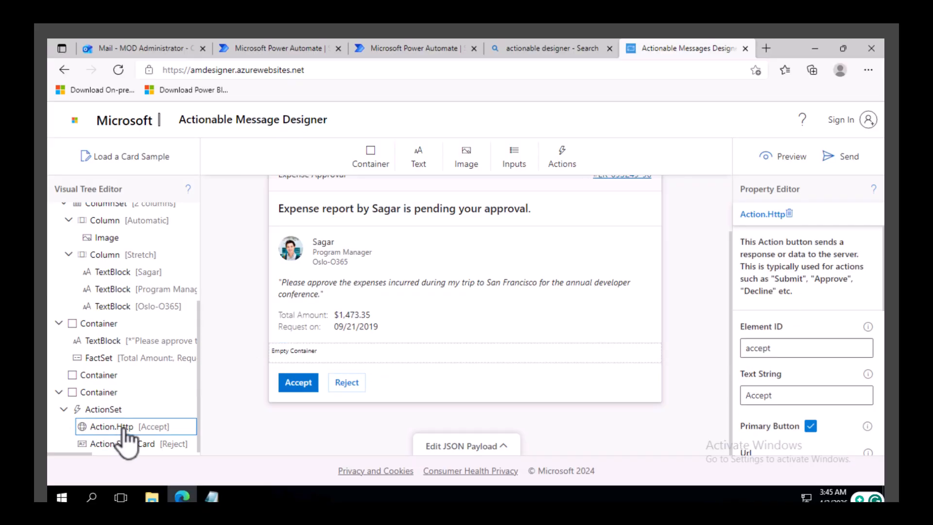
{"action": "scroll", "coordinate": [789, 350], "scroll_direction": "down", "scroll_amount": 3}
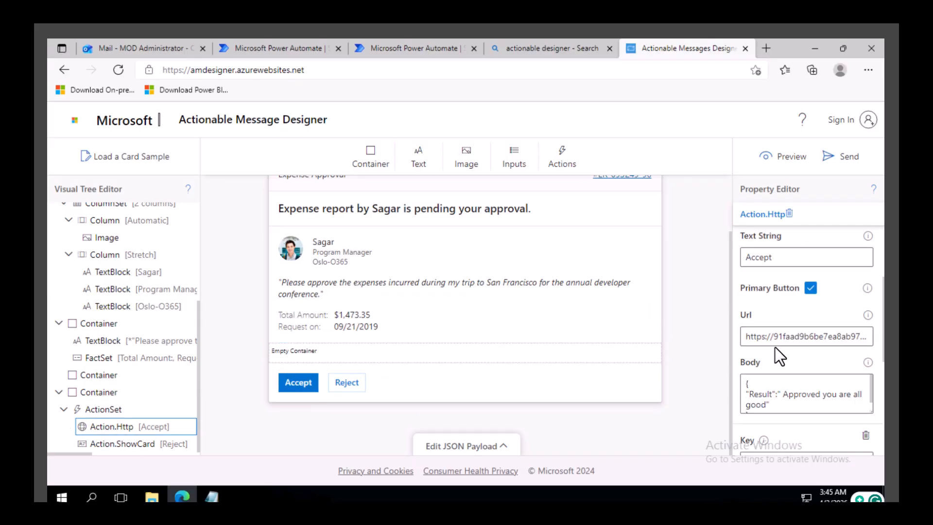
{"action": "left_click_drag", "start_coordinate": [747, 336], "coordinate": [870, 336]}
{"action": "left_click", "coordinate": [282, 47]}
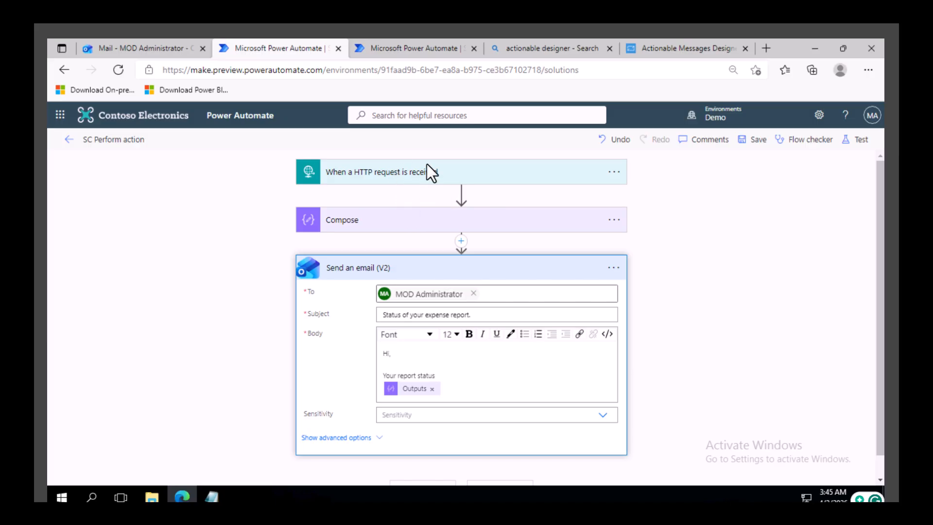
Step: Review the Accept HTTP action's URL, body and header entries in the Actionable Message Designer
{"action": "left_click", "coordinate": [681, 47]}
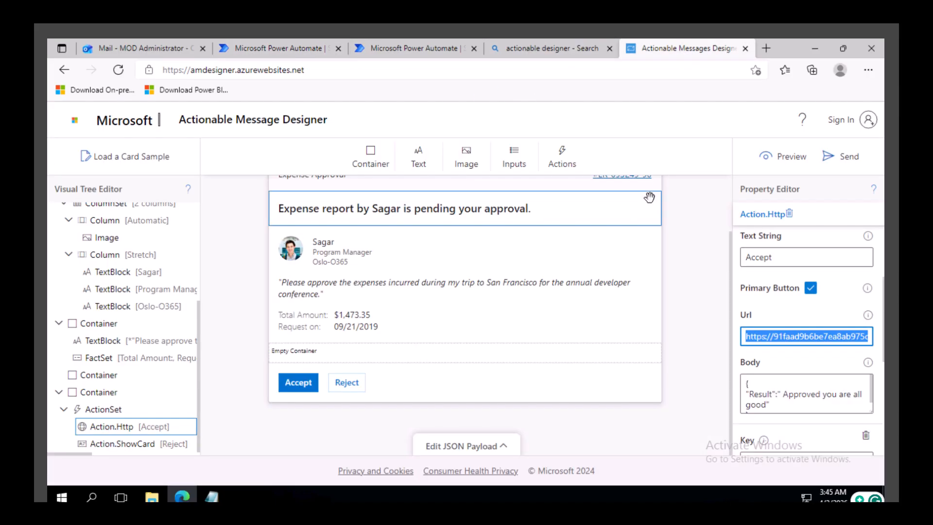
{"action": "scroll", "coordinate": [807, 336], "scroll_direction": "down", "scroll_amount": 1}
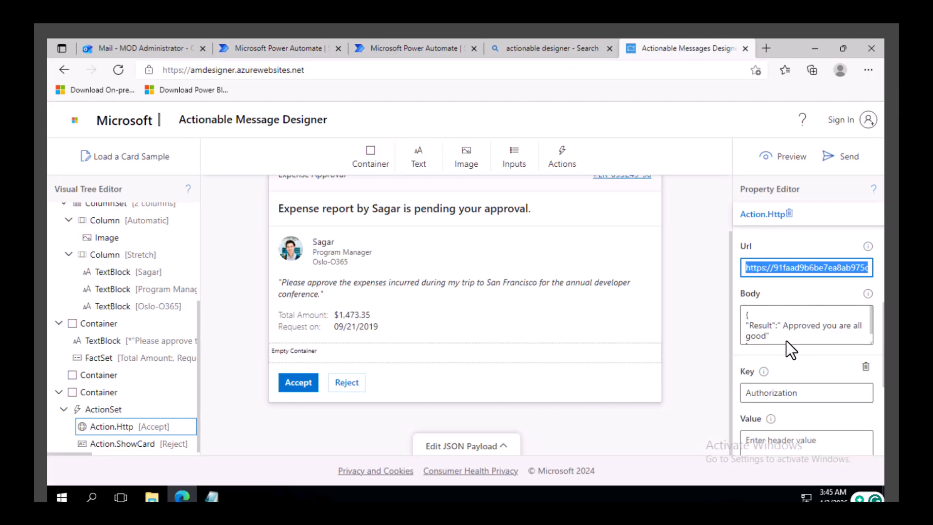
{"action": "left_click", "coordinate": [780, 338]}
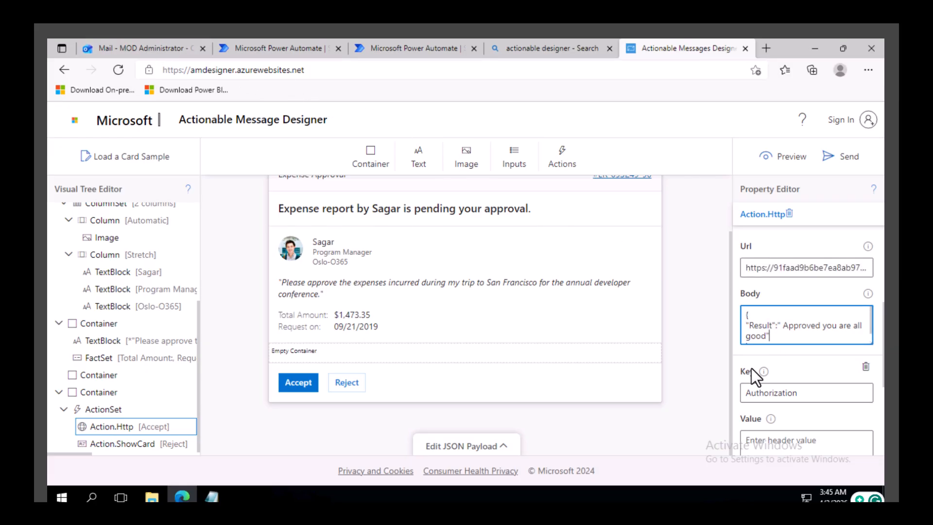
{"action": "scroll", "coordinate": [763, 369], "scroll_direction": "down", "scroll_amount": 1}
{"action": "left_click", "coordinate": [762, 324]}
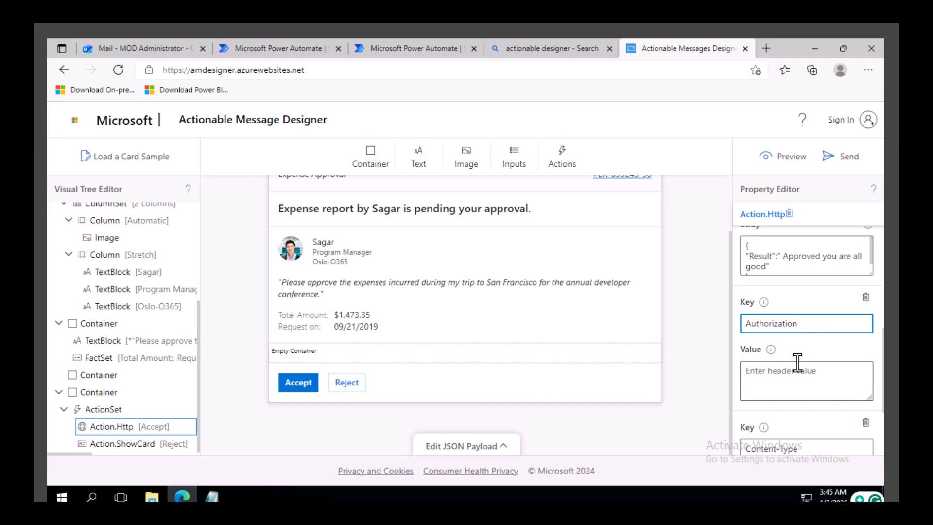
{"action": "scroll", "coordinate": [798, 362], "scroll_direction": "down", "scroll_amount": 1}
{"action": "left_click_drag", "start_coordinate": [813, 380], "coordinate": [751, 380]}
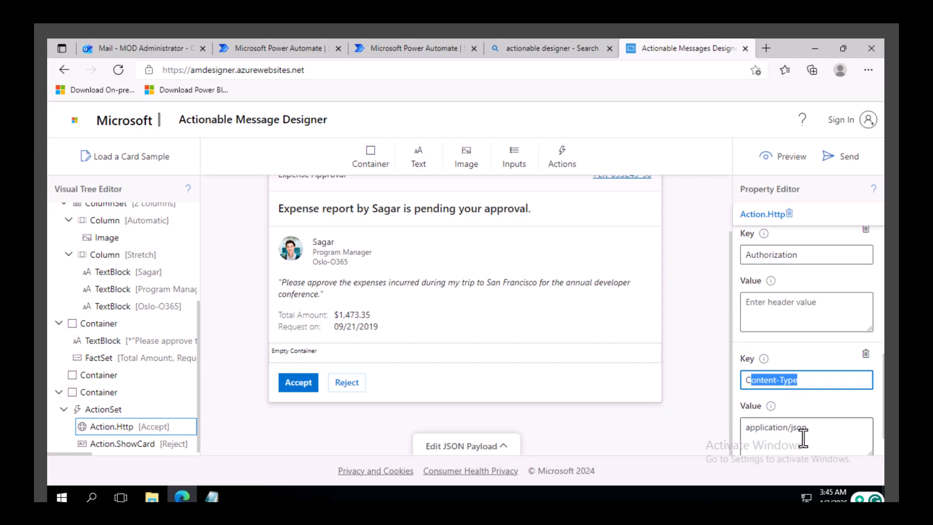
{"action": "scroll", "coordinate": [801, 396], "scroll_direction": "down", "scroll_amount": 1}
{"action": "scroll", "coordinate": [801, 395], "scroll_direction": "up", "scroll_amount": 3}
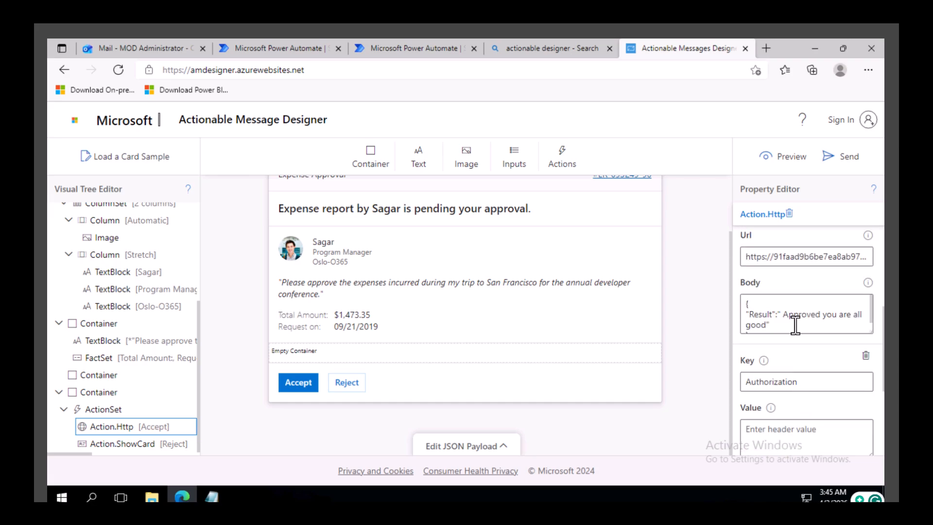
{"action": "left_click_drag", "start_coordinate": [775, 325], "coordinate": [757, 311]}
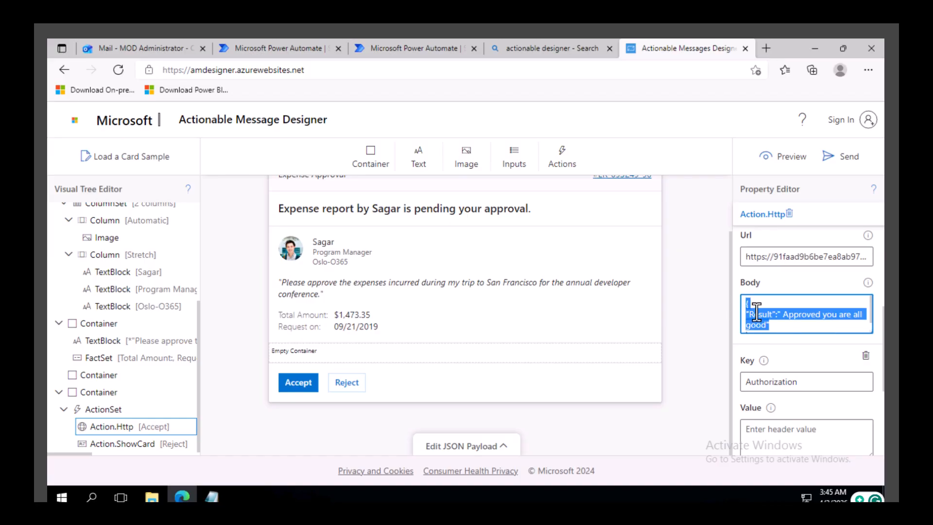
Step: Expand the Reject card and review its Submit HTTP action's URL, comment body and headers
{"action": "left_click", "coordinate": [347, 383]}
{"action": "scroll", "coordinate": [164, 438], "scroll_direction": "down", "scroll_amount": 2}
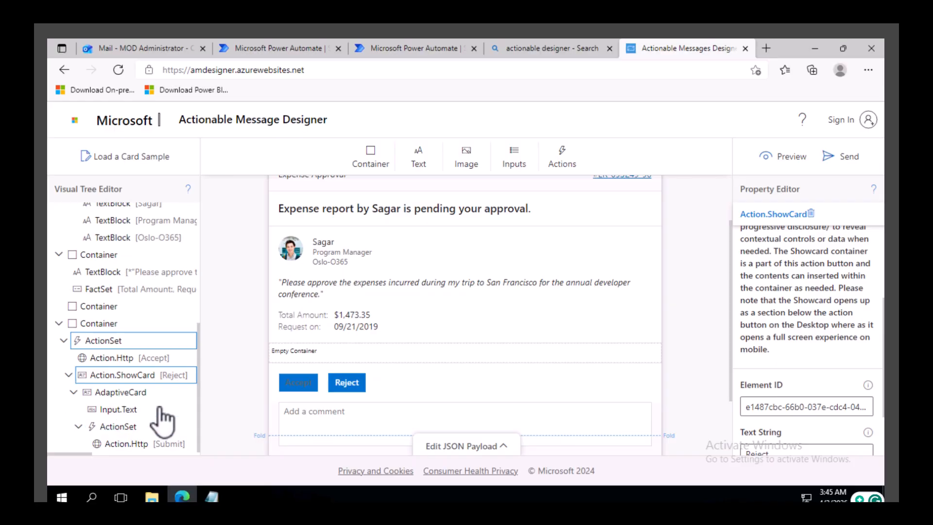
{"action": "left_click", "coordinate": [129, 444]}
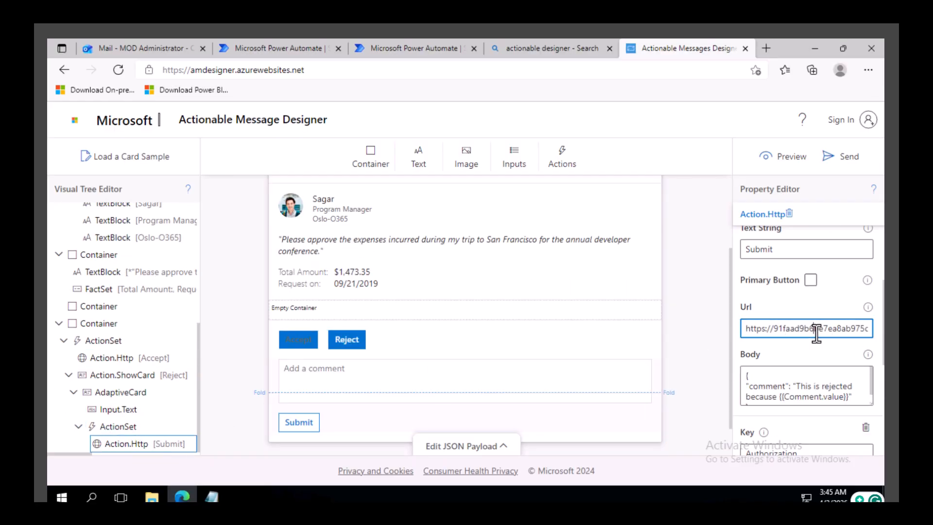
{"action": "left_click", "coordinate": [804, 384]}
{"action": "scroll", "coordinate": [805, 384], "scroll_direction": "down", "scroll_amount": 1}
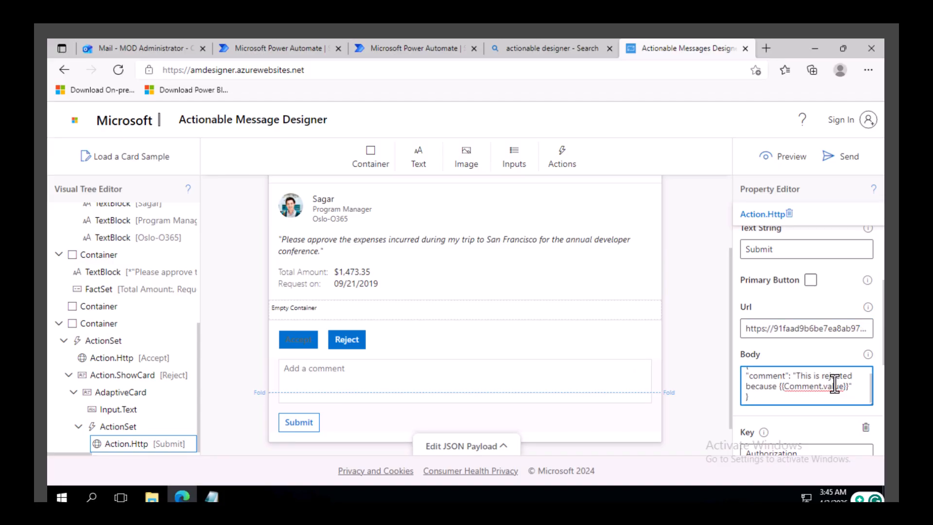
{"action": "scroll", "coordinate": [827, 385], "scroll_direction": "down", "scroll_amount": 5}
{"action": "scroll", "coordinate": [808, 336], "scroll_direction": "up", "scroll_amount": 2}
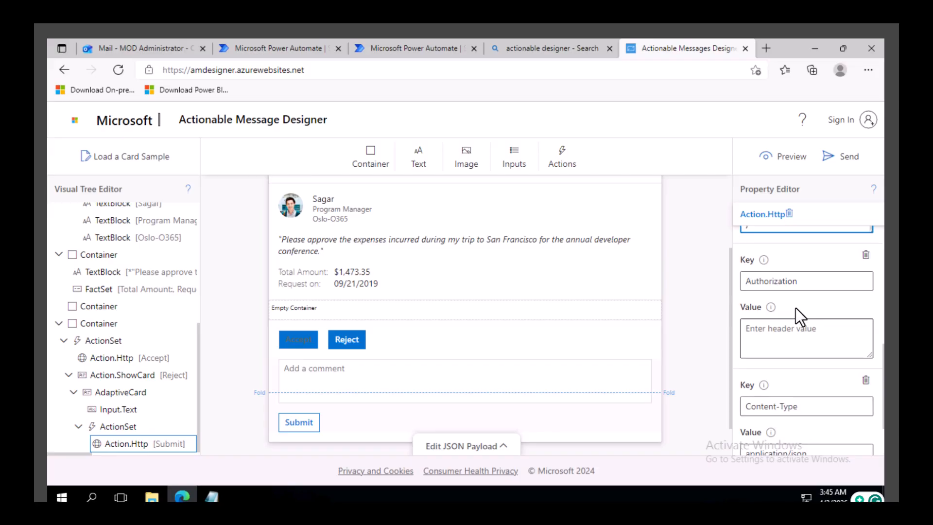
{"action": "scroll", "coordinate": [807, 398], "scroll_direction": "down", "scroll_amount": 2}
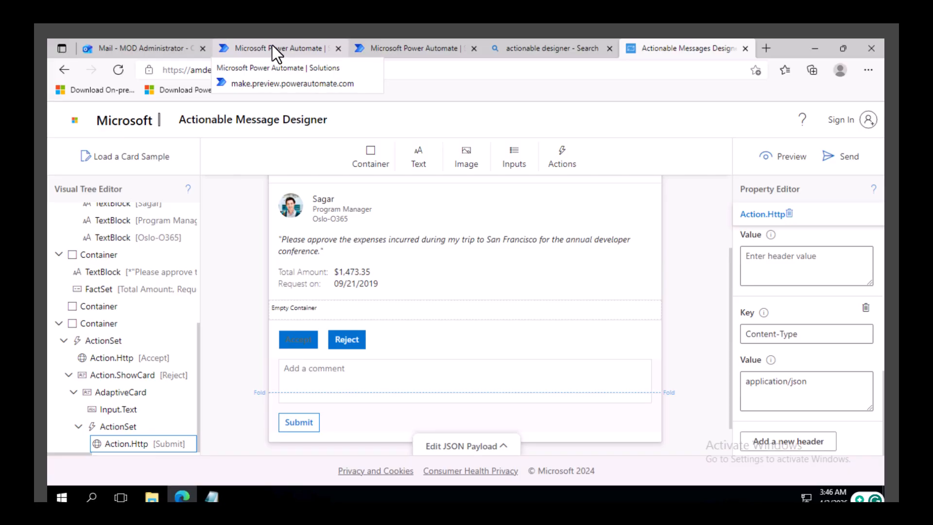
Step: Open the SC Submit expense report flow for editing and expand the card's JSON payload in the designer
{"action": "left_click", "coordinate": [419, 43]}
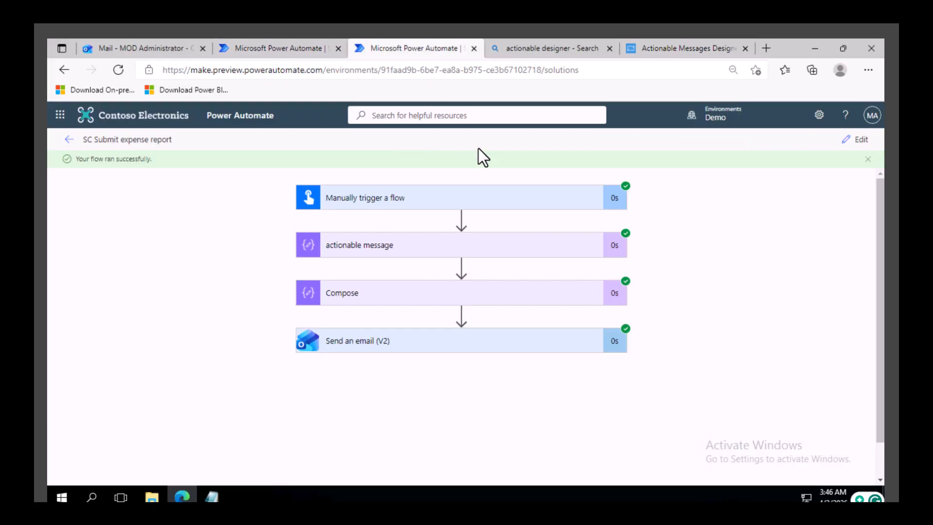
{"action": "left_click", "coordinate": [858, 141]}
{"action": "left_click", "coordinate": [693, 51]}
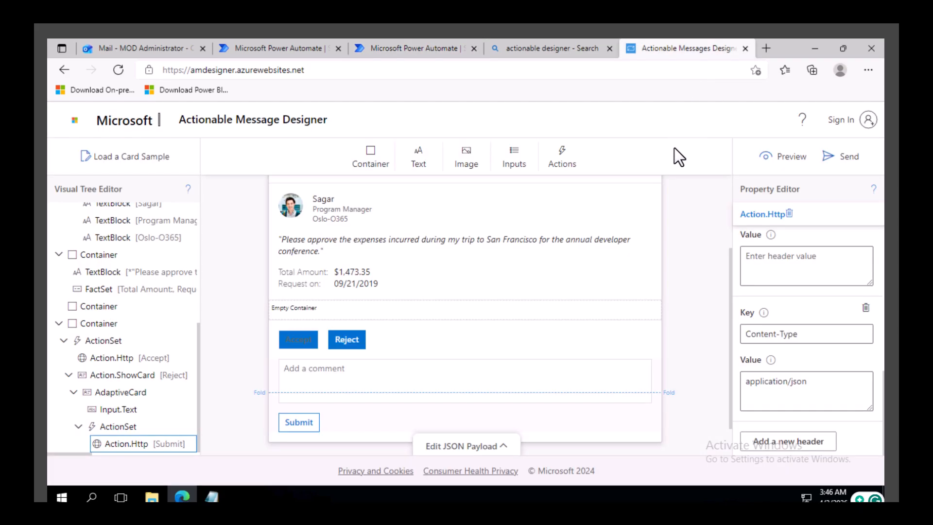
{"action": "left_click", "coordinate": [479, 446]}
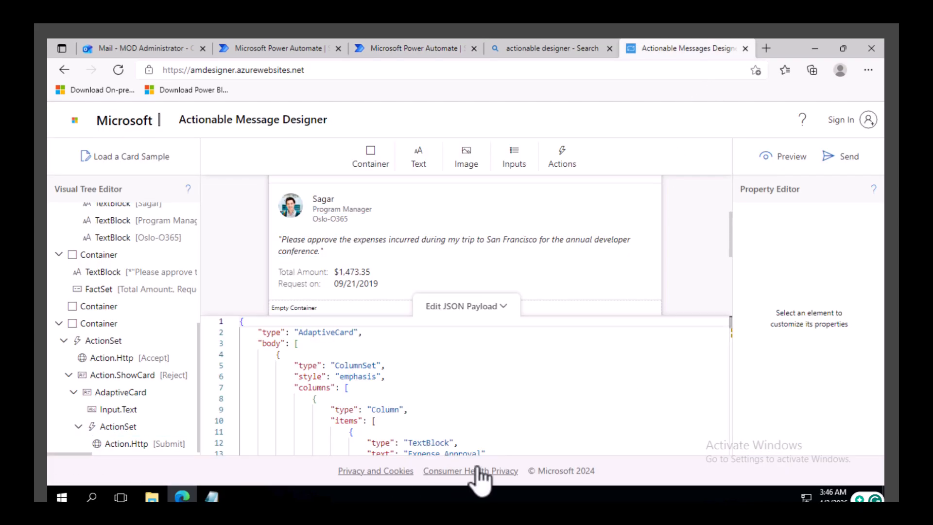
{"action": "left_click", "coordinate": [416, 50]}
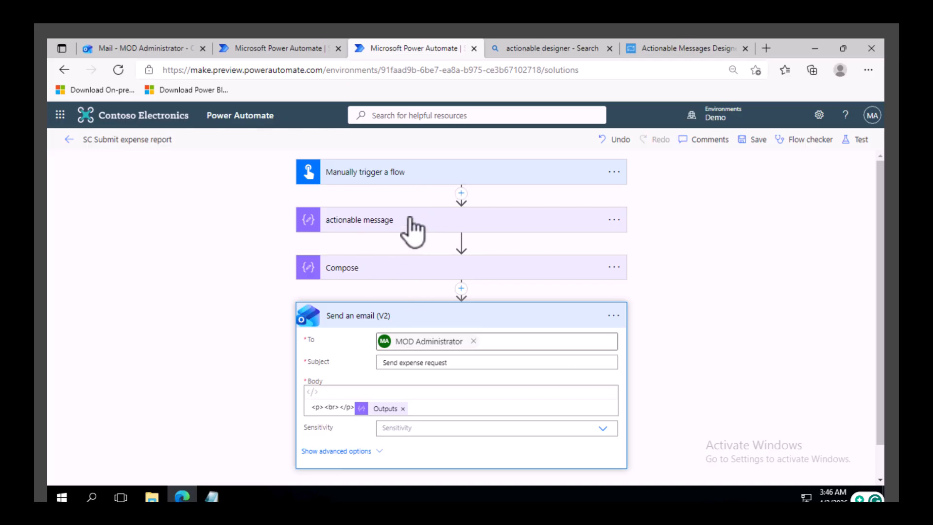
Step: Compare the Send expense request email with the submit flow's actionable message and Compose inputs
{"action": "left_click", "coordinate": [146, 48]}
{"action": "left_click", "coordinate": [321, 309]}
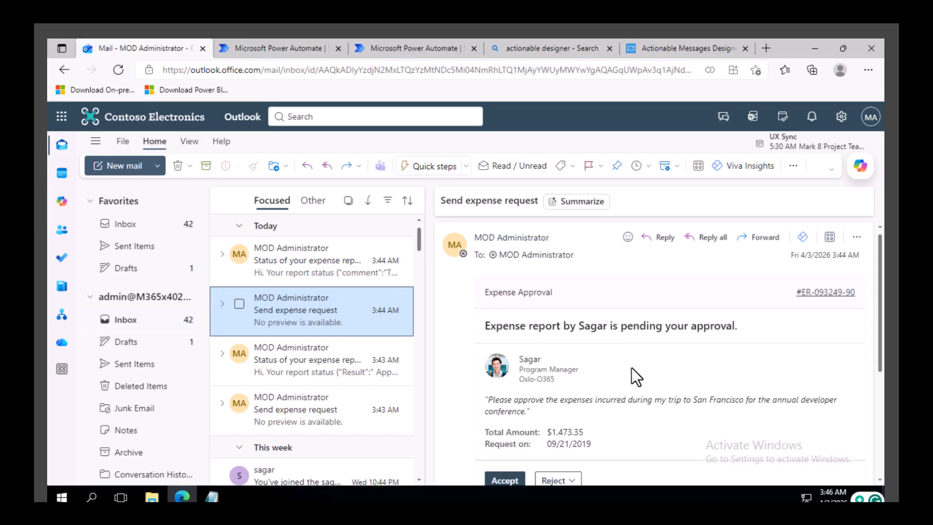
{"action": "left_click", "coordinate": [411, 46]}
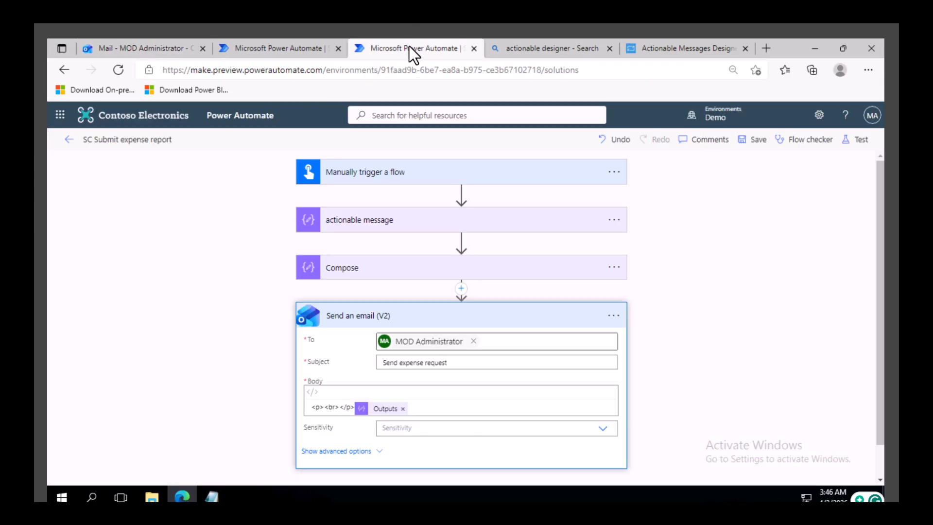
{"action": "left_click", "coordinate": [371, 222]}
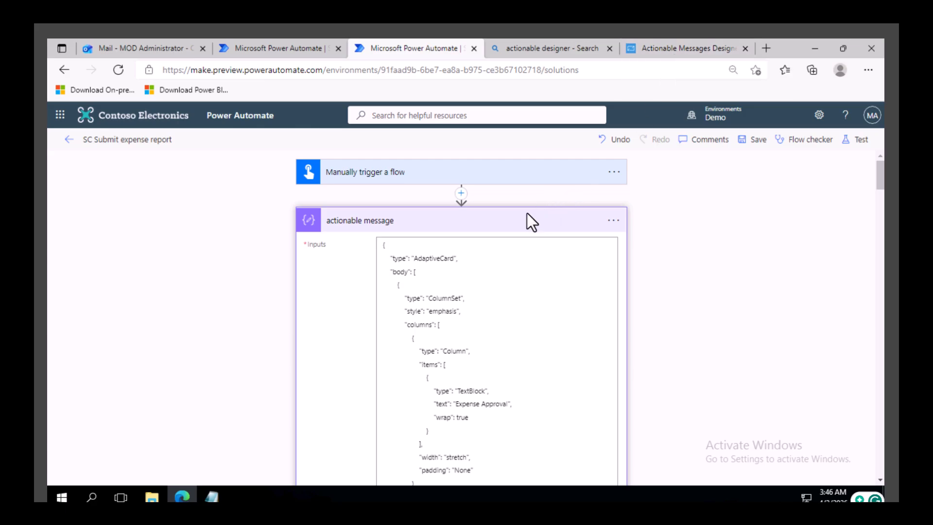
{"action": "left_click", "coordinate": [523, 225]}
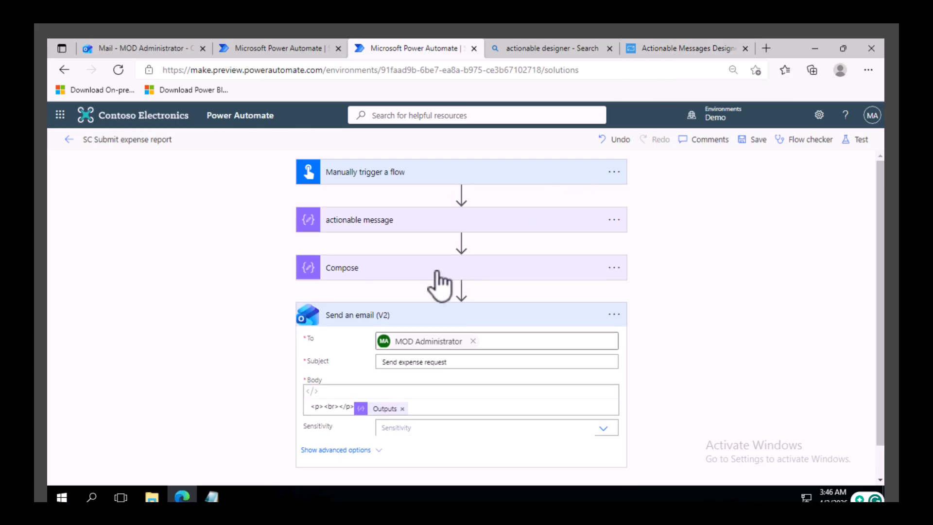
{"action": "left_click", "coordinate": [400, 276]}
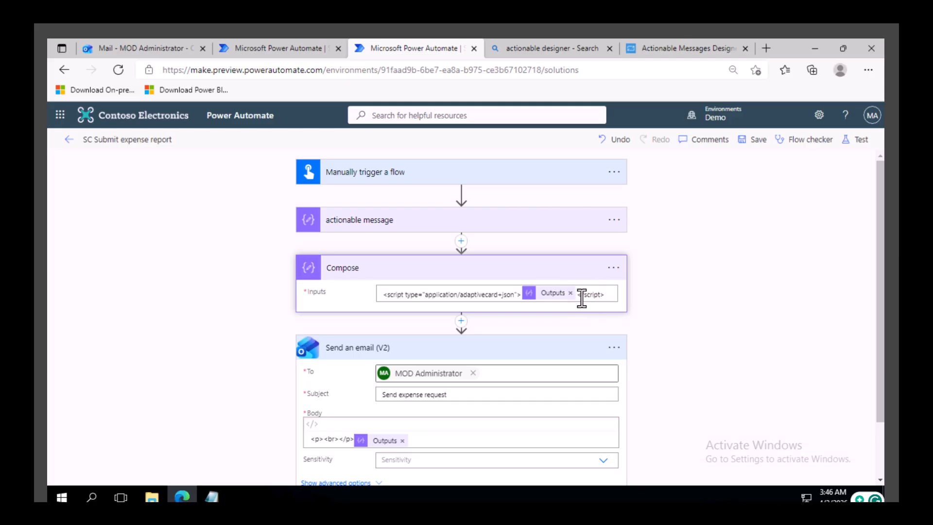
{"action": "scroll", "coordinate": [583, 318], "scroll_direction": "down", "scroll_amount": 2}
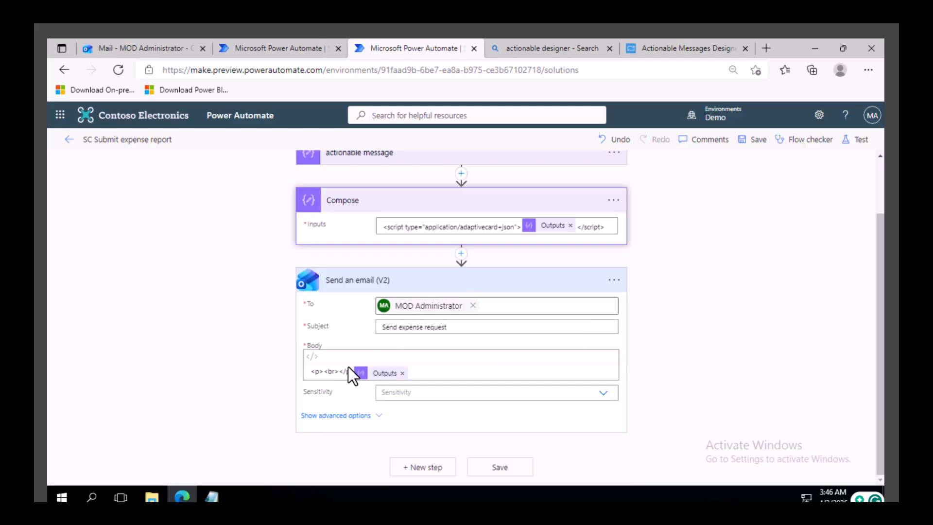
{"action": "left_click", "coordinate": [137, 52]}
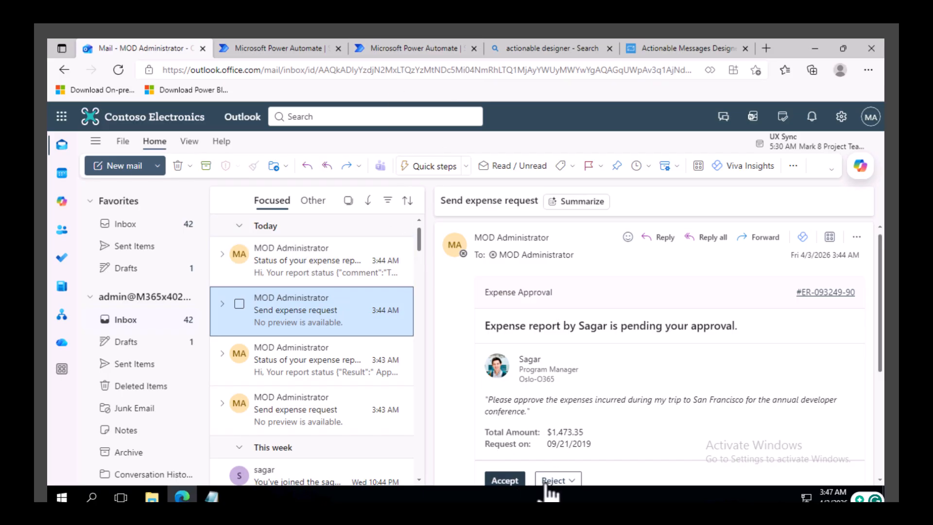
Step: Review the SC Perform action flow's HTTP trigger settings and its Compose input
{"action": "left_click", "coordinate": [681, 50]}
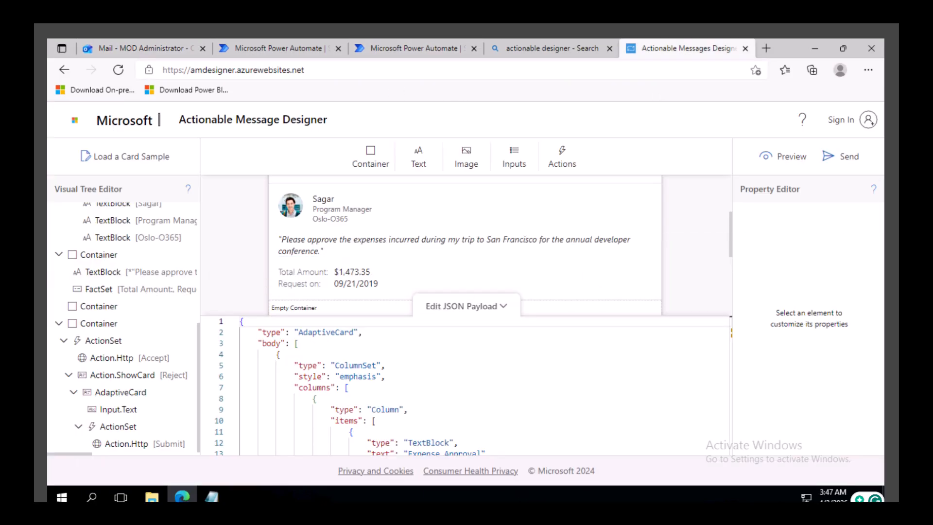
{"action": "left_click", "coordinate": [297, 51]}
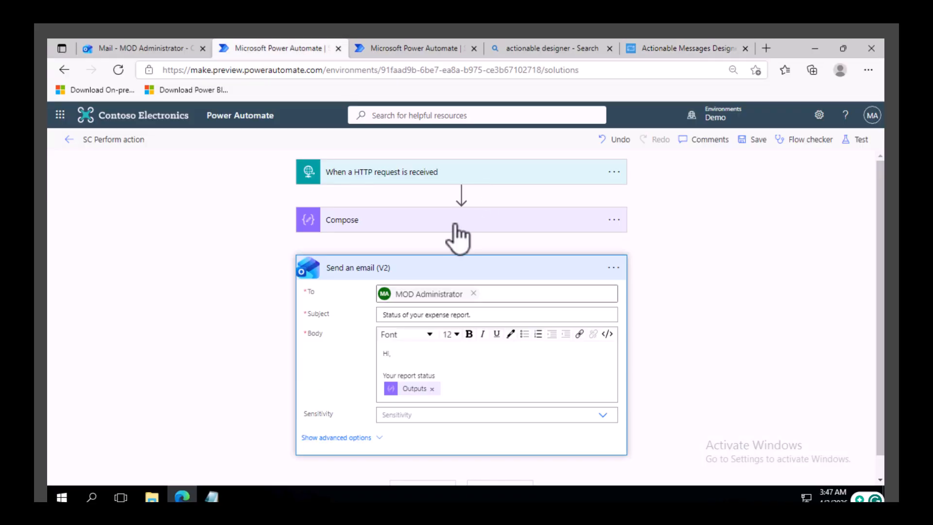
{"action": "left_click", "coordinate": [403, 190]}
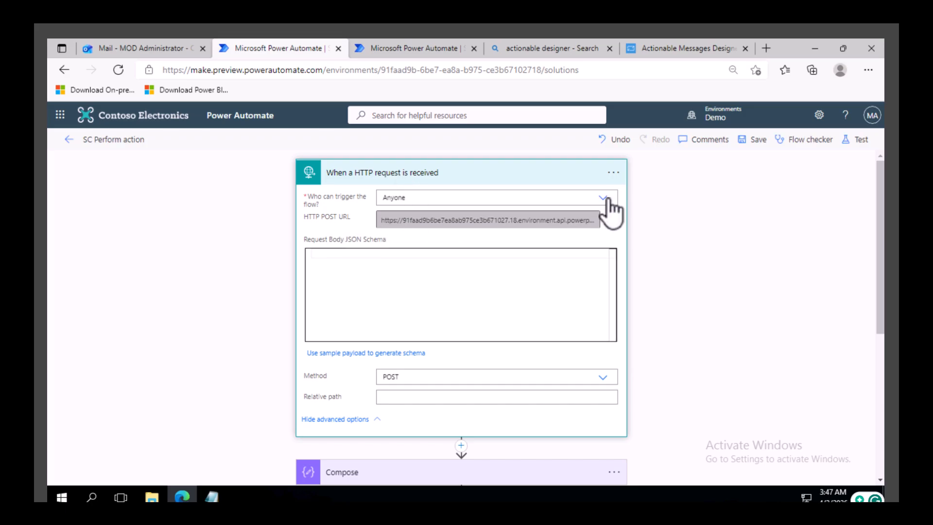
{"action": "scroll", "coordinate": [540, 243], "scroll_direction": "down", "scroll_amount": 2}
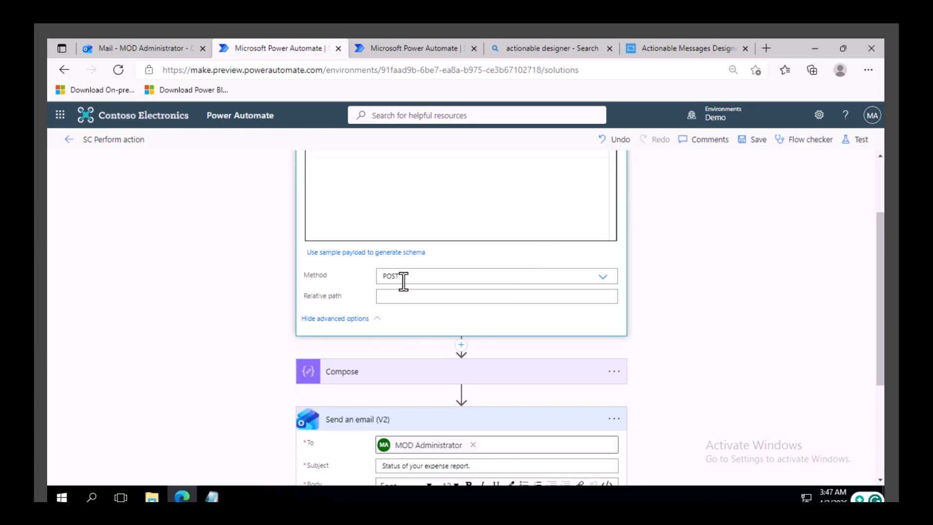
{"action": "left_click", "coordinate": [358, 380]}
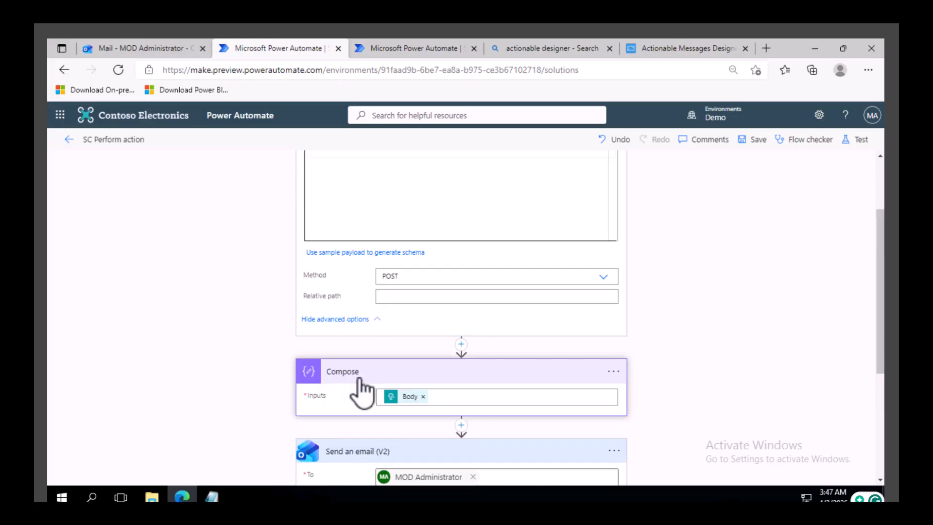
{"action": "scroll", "coordinate": [374, 350], "scroll_direction": "down", "scroll_amount": 4}
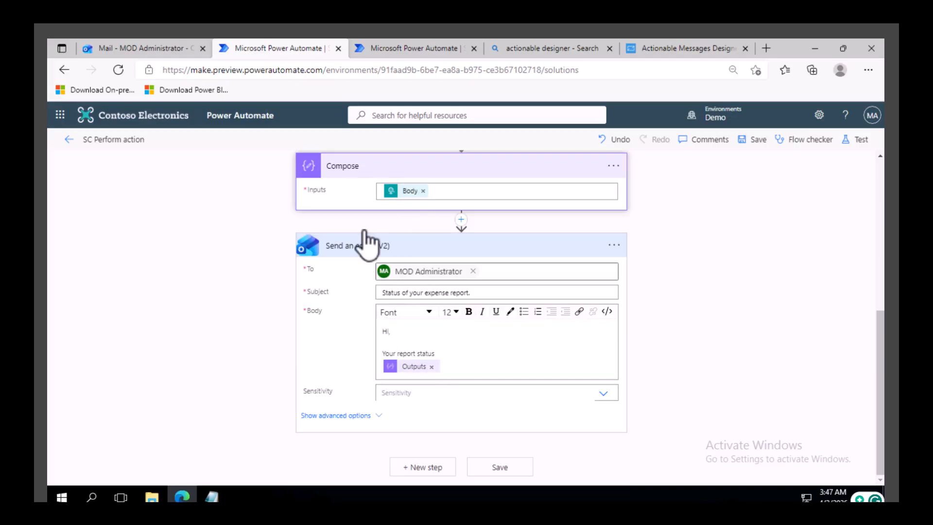